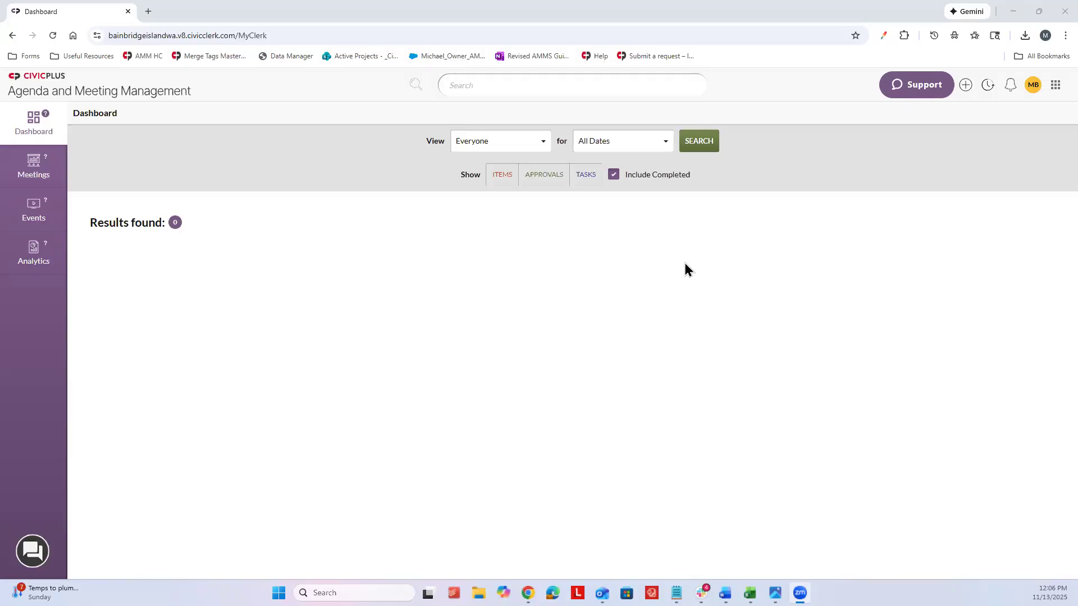
Open the Help Center, search it for "Minute Sn", and open the Insert Minute Snippets article.
left_click(1031, 88)
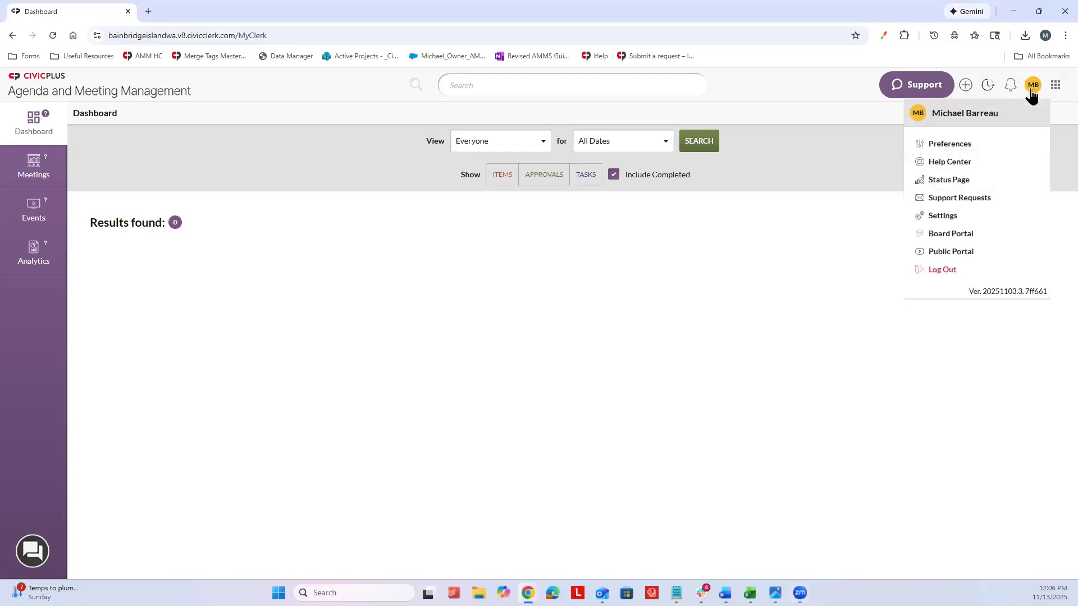
left_click(932, 166)
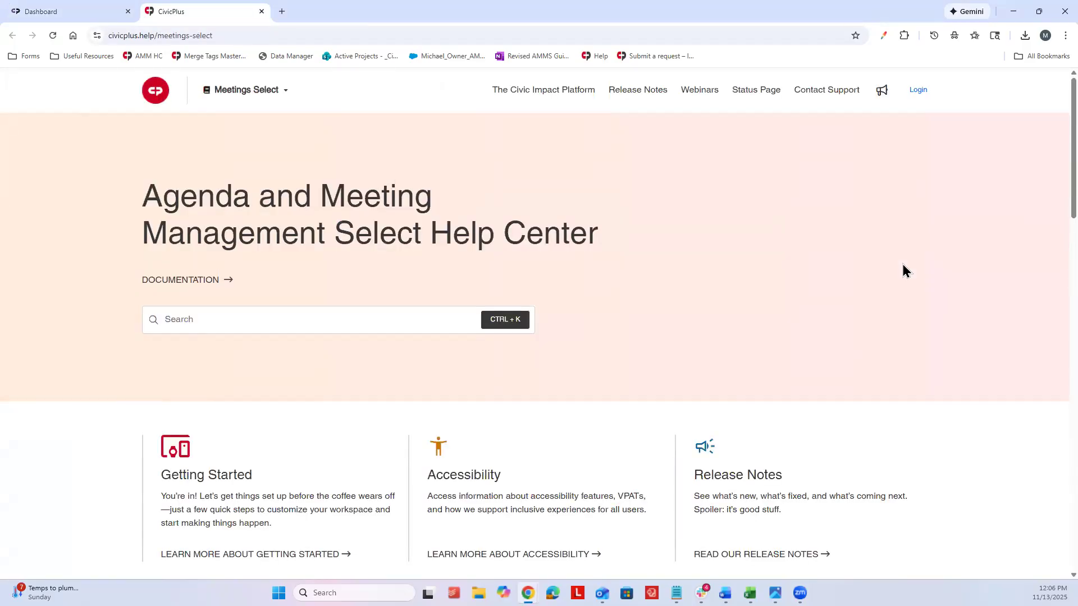
left_click(356, 330)
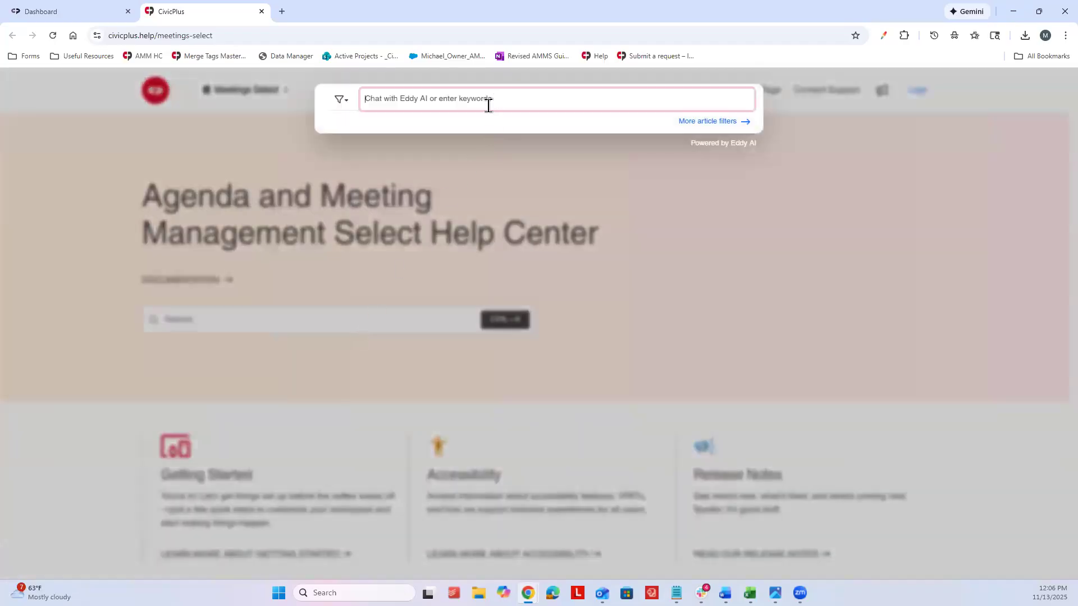
type("Min")
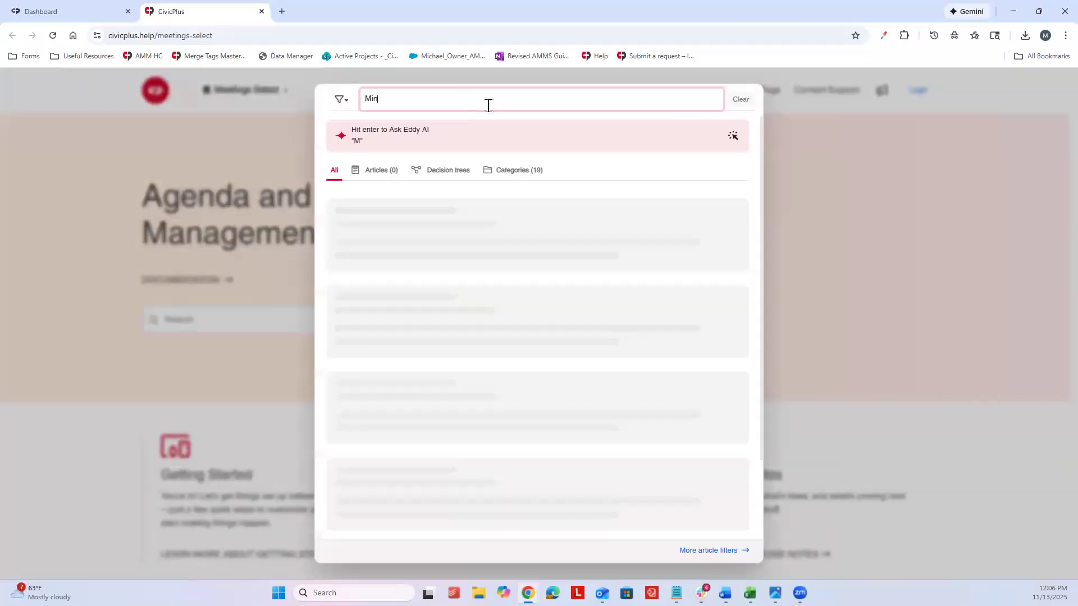
type("ute Sn")
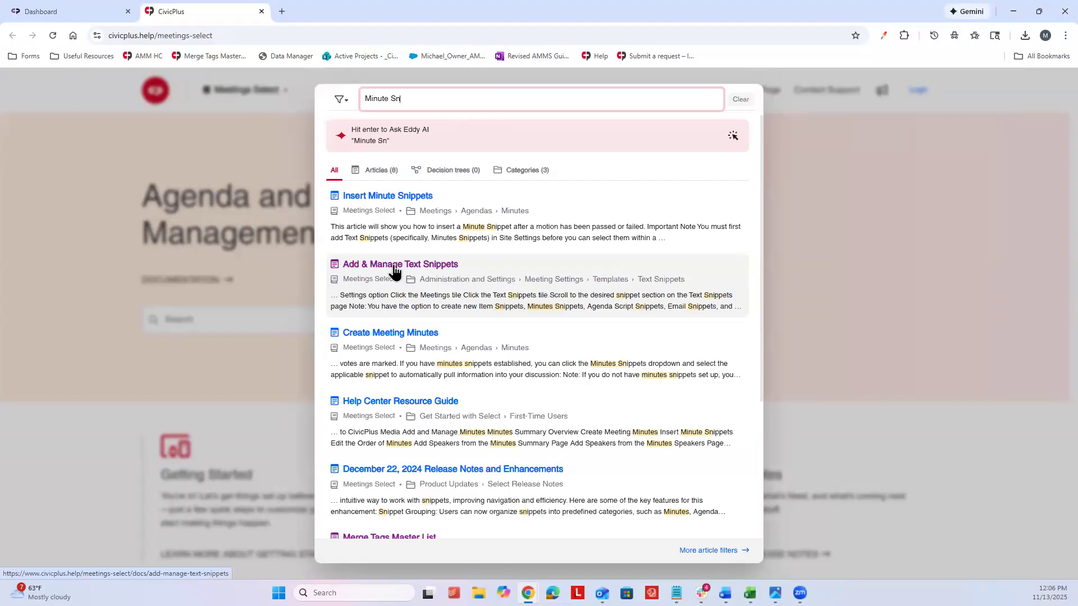
left_click(394, 210)
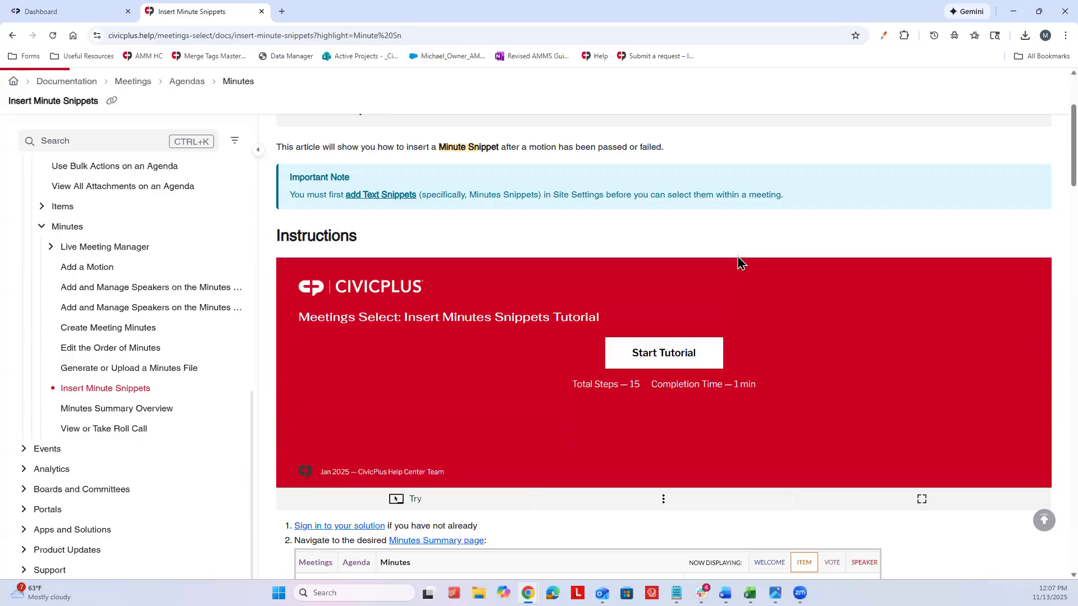
Start the interactive tutorial on inserting minutes snippets and read through the article's numbered written instructions.
left_click(709, 353)
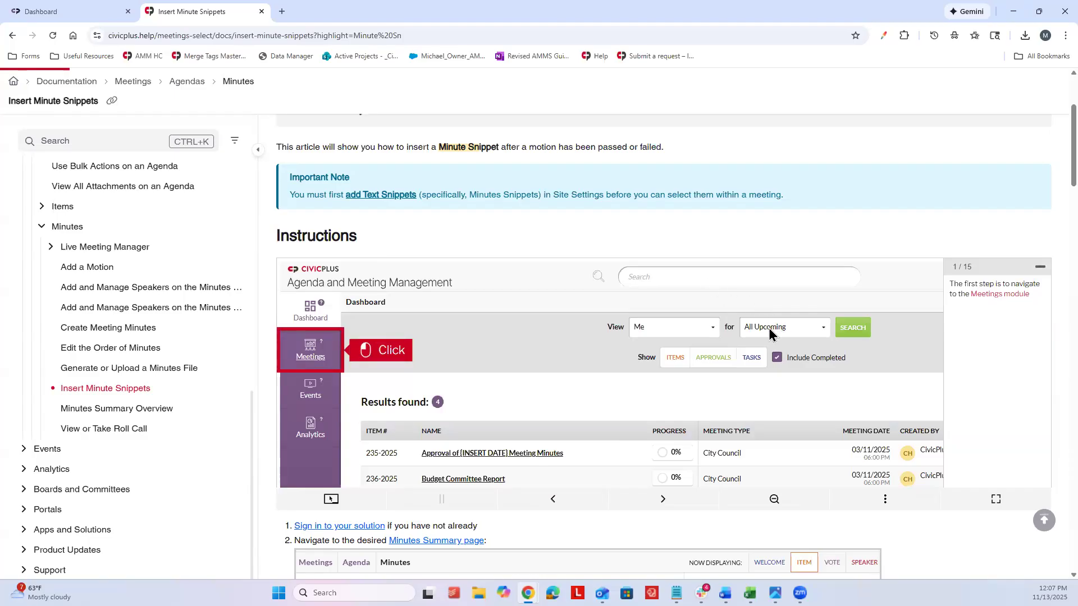
left_click(294, 358)
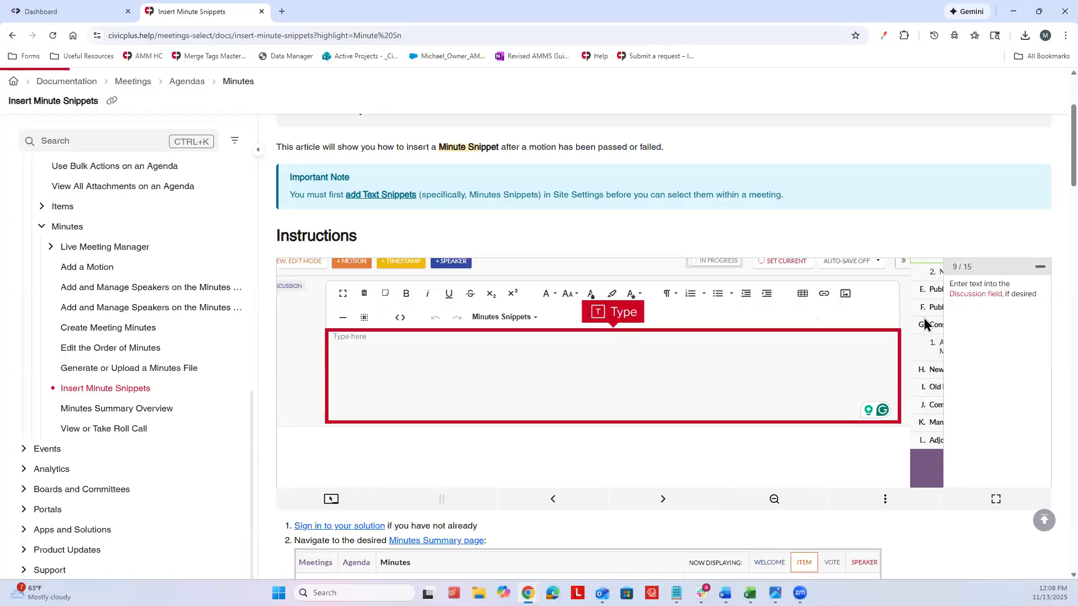
scroll(967, 241, "down", 5)
scroll(960, 254, "down", 2)
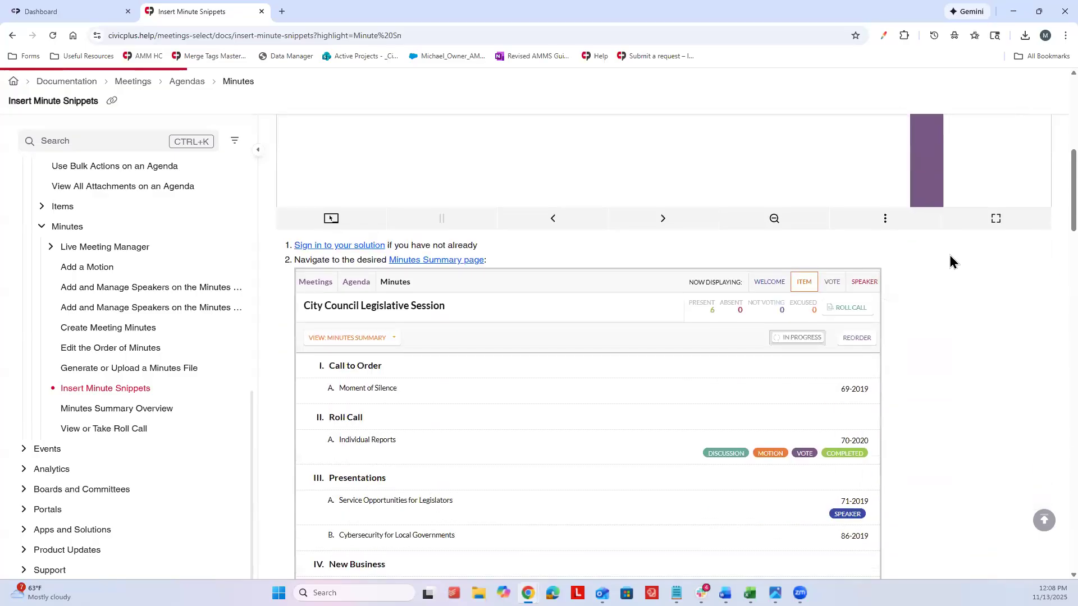
scroll(851, 229, "down", 1)
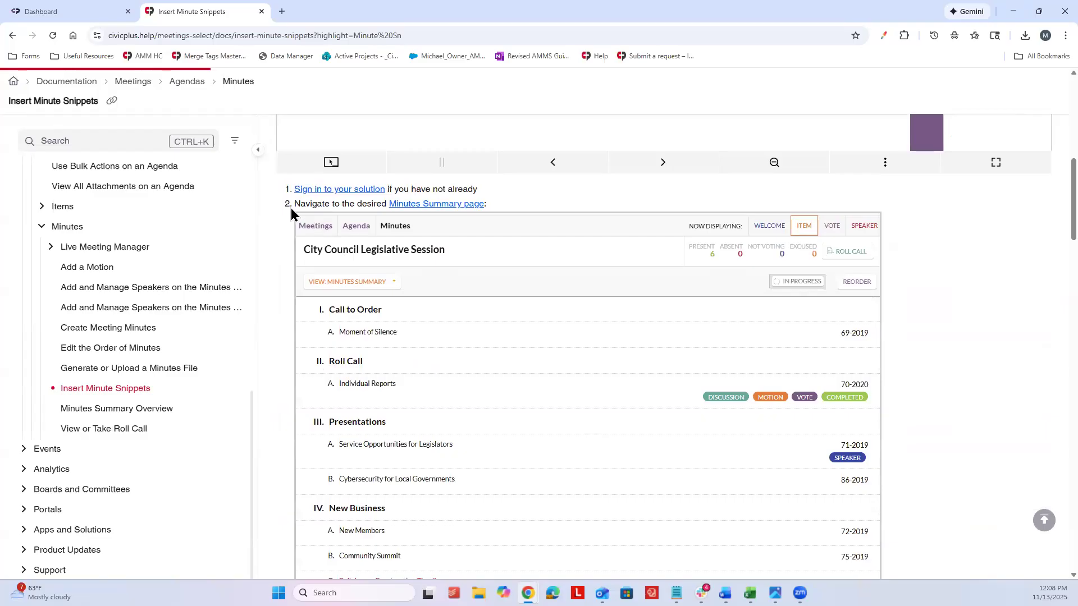
scroll(724, 269, "down", 8)
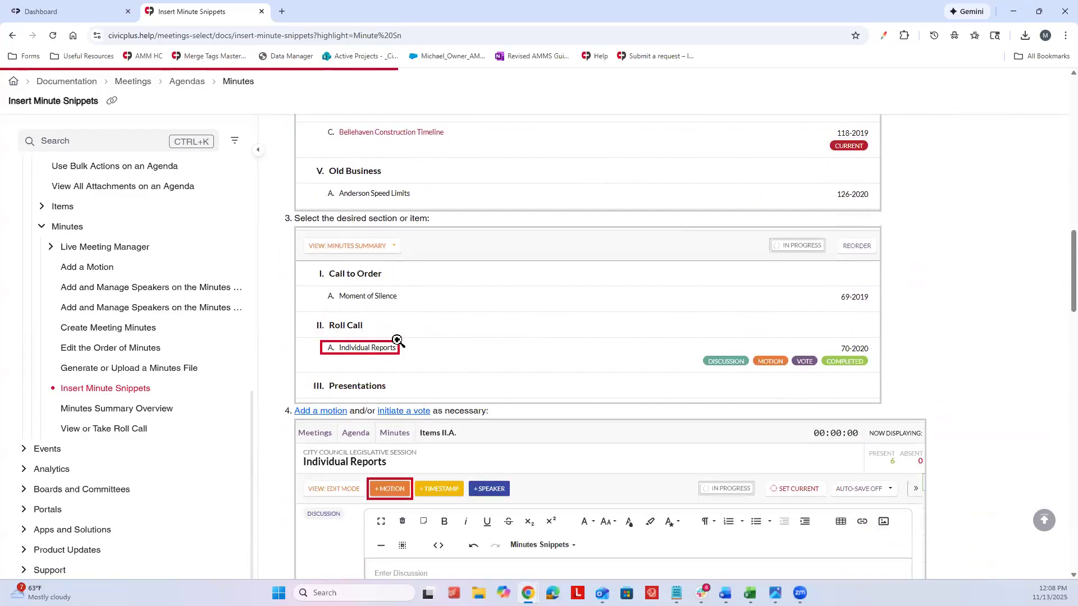
scroll(423, 344, "down", 3)
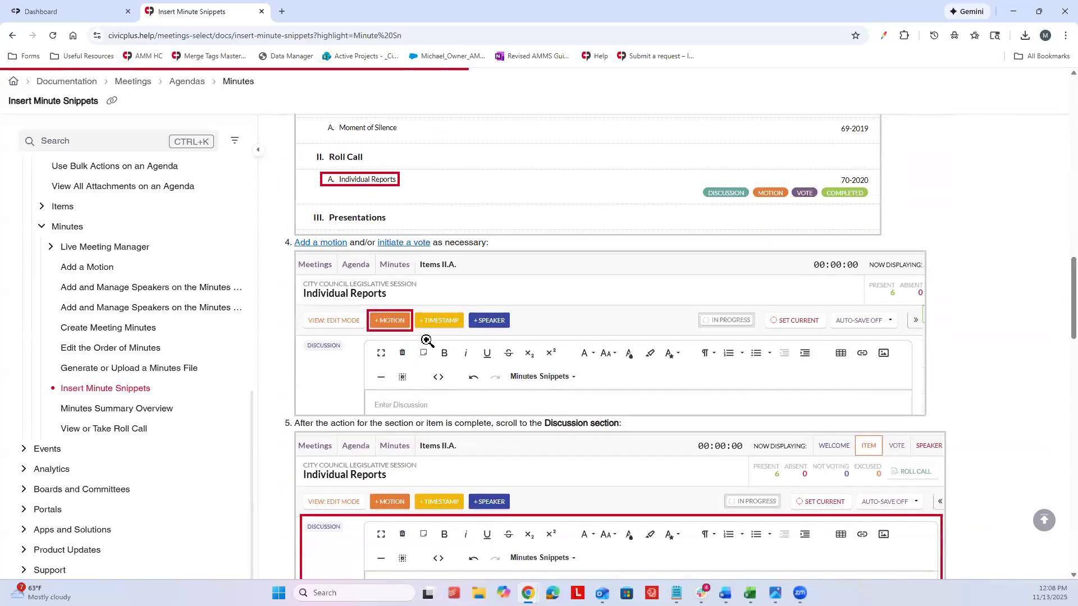
scroll(834, 363, "down", 3)
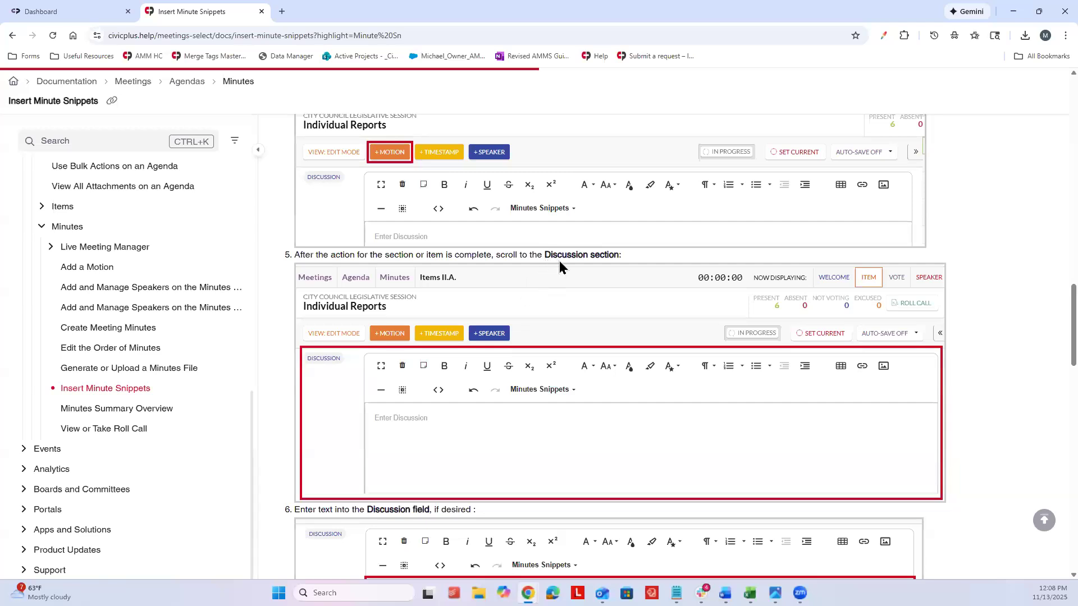
left_click_drag(639, 260, 293, 257)
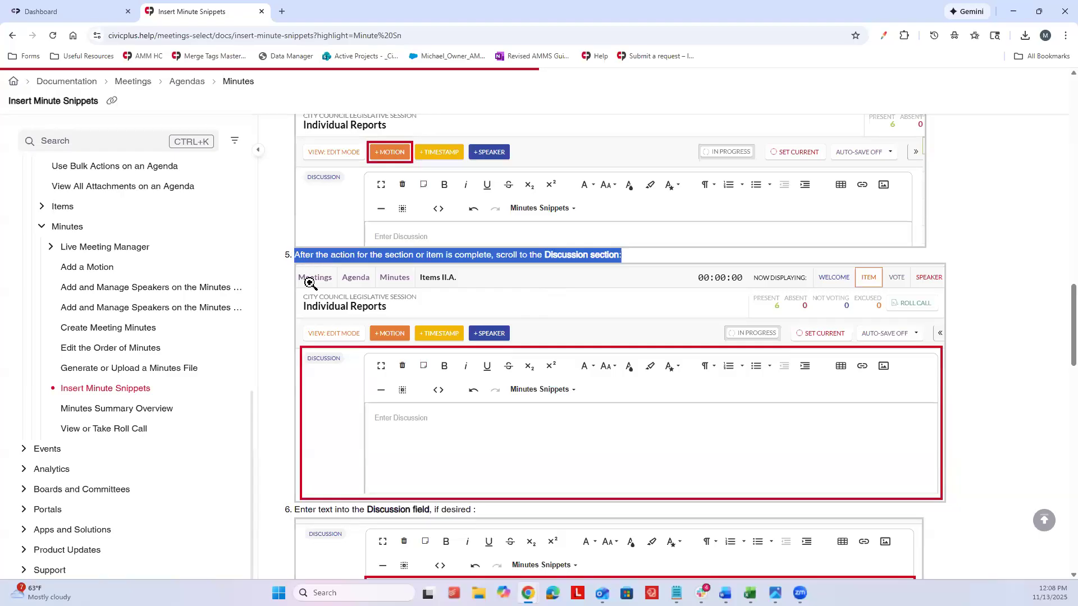
scroll(426, 270, "down", 3)
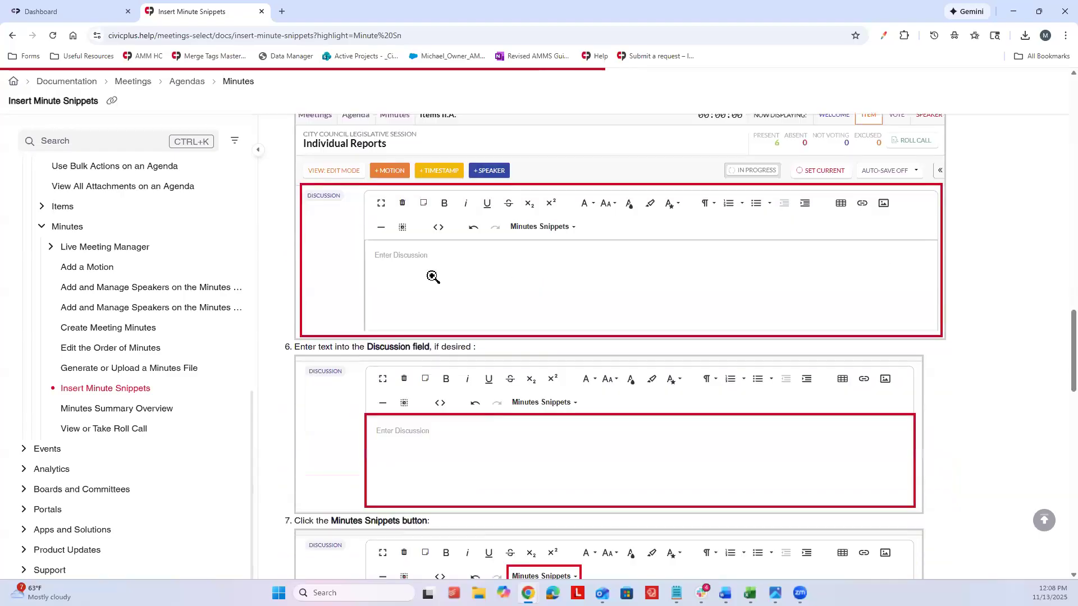
scroll(460, 295, "up", 15)
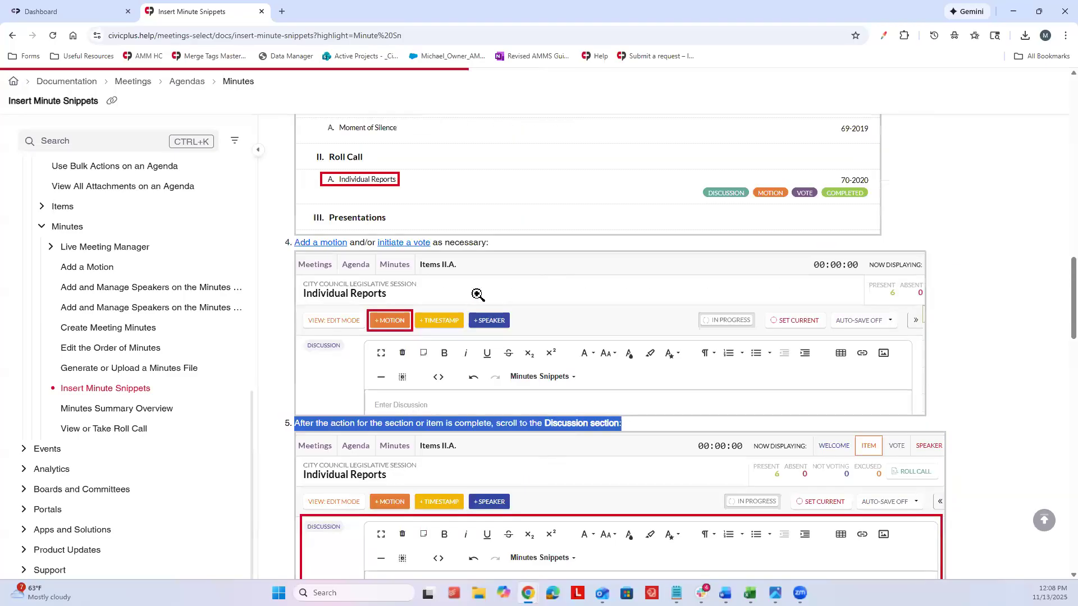
scroll(411, 274, "up", 5)
scroll(473, 301, "down", 3)
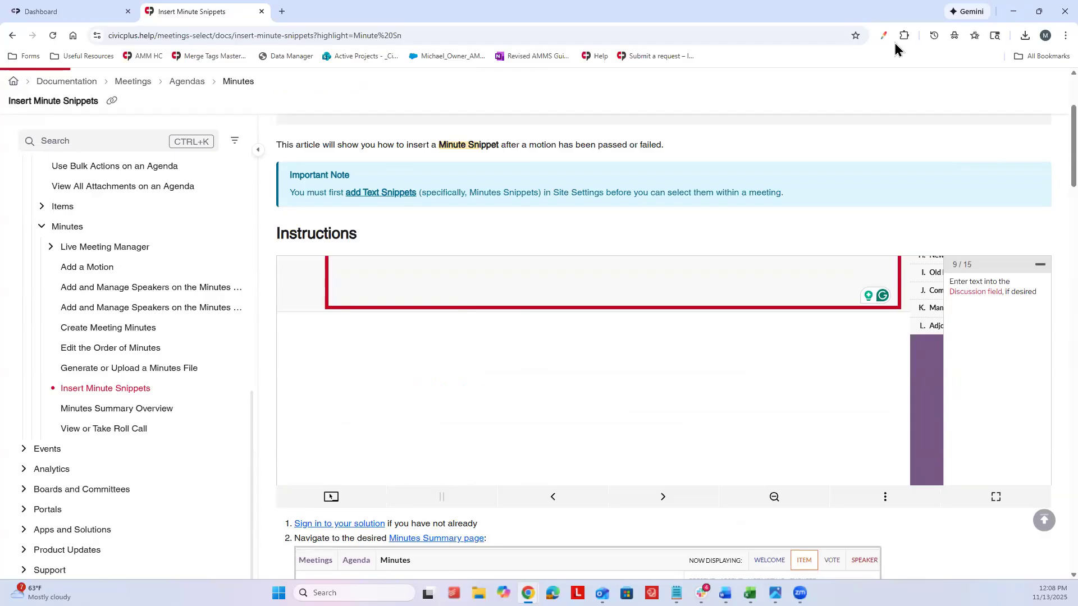
Close the help article, dismiss the profile menu and enlarge the dashboard page to 110%.
left_click(261, 12)
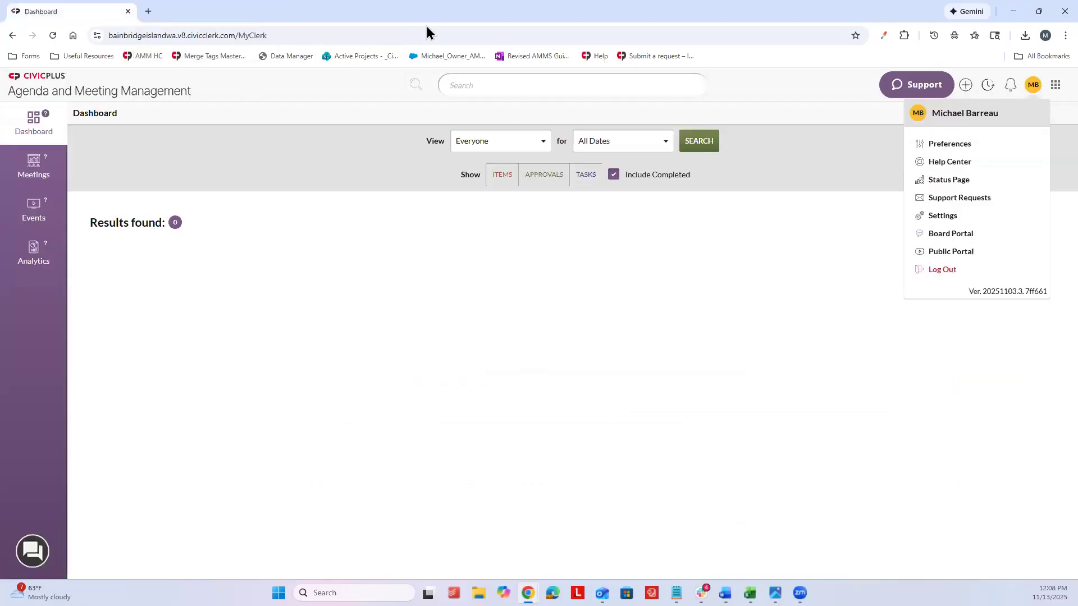
left_click(1031, 85)
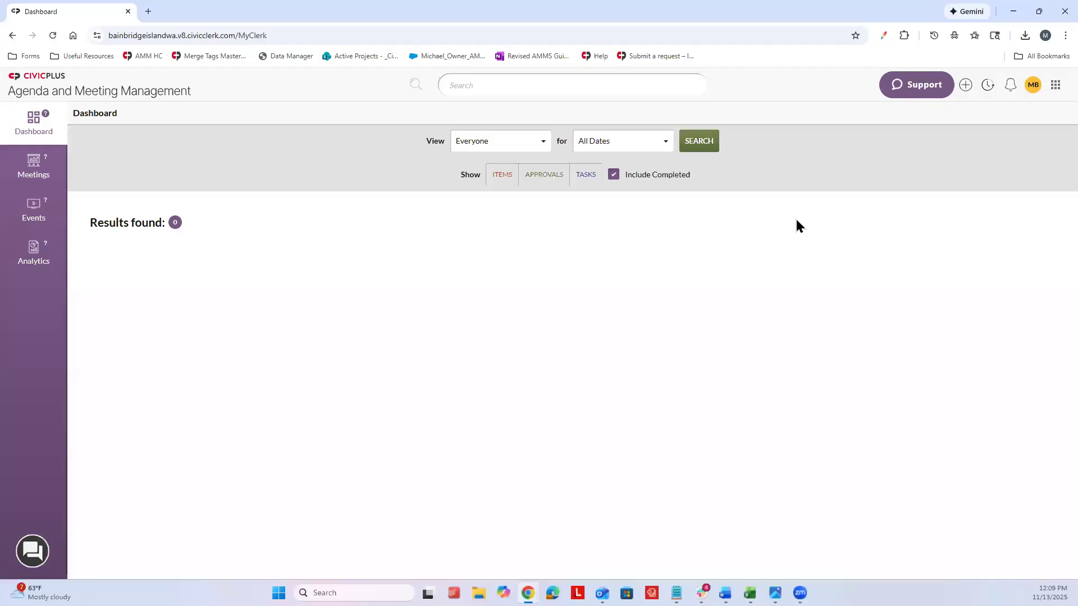
key("ctrl+plus")
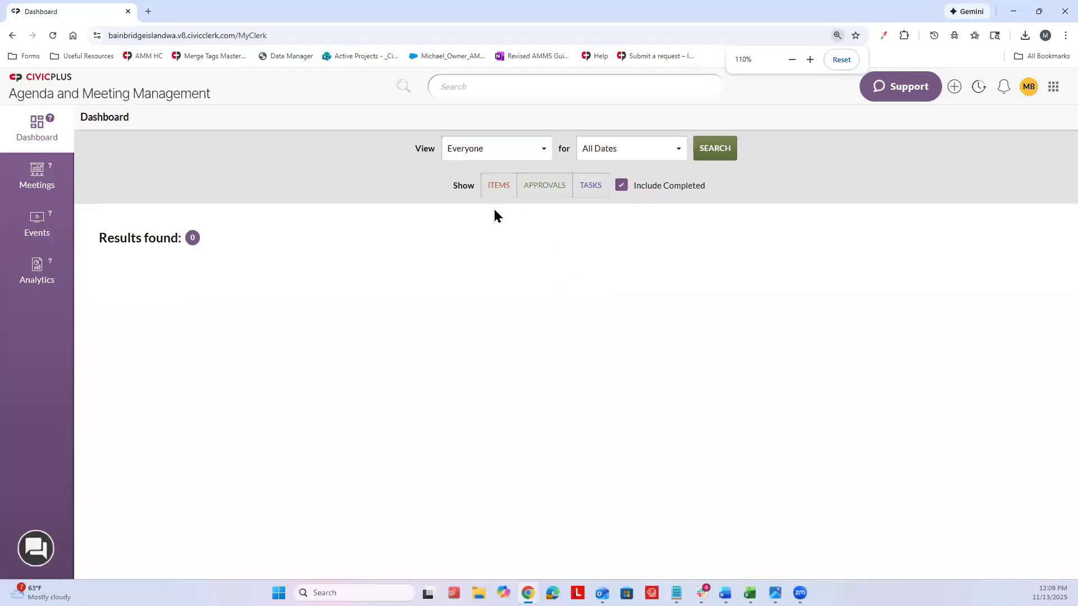
Open the Minutes + CP Media Training meeting and go to its minutes.
left_click(57, 186)
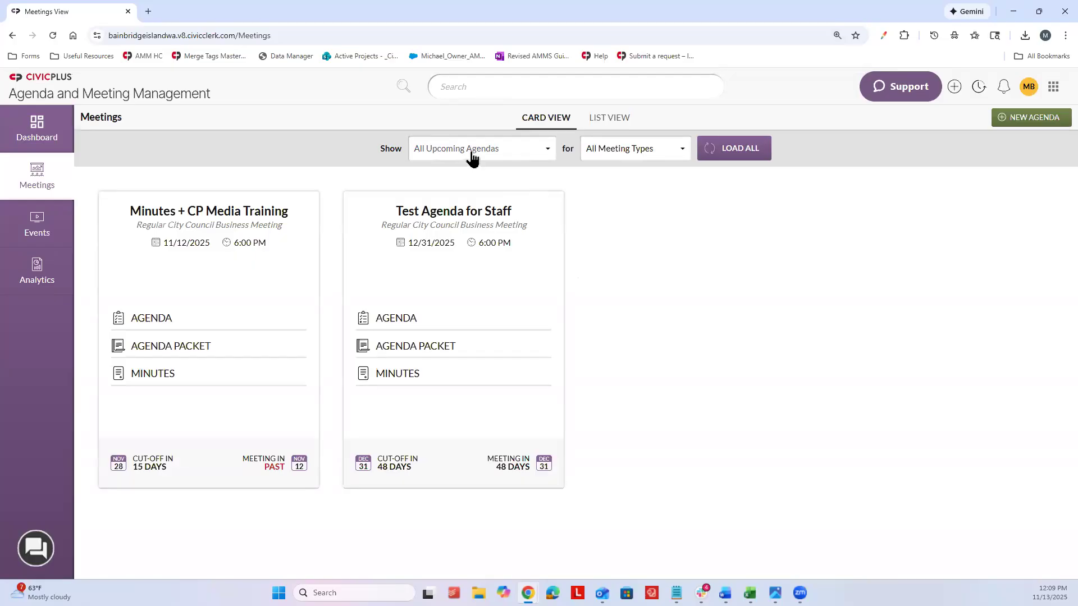
left_click(177, 263)
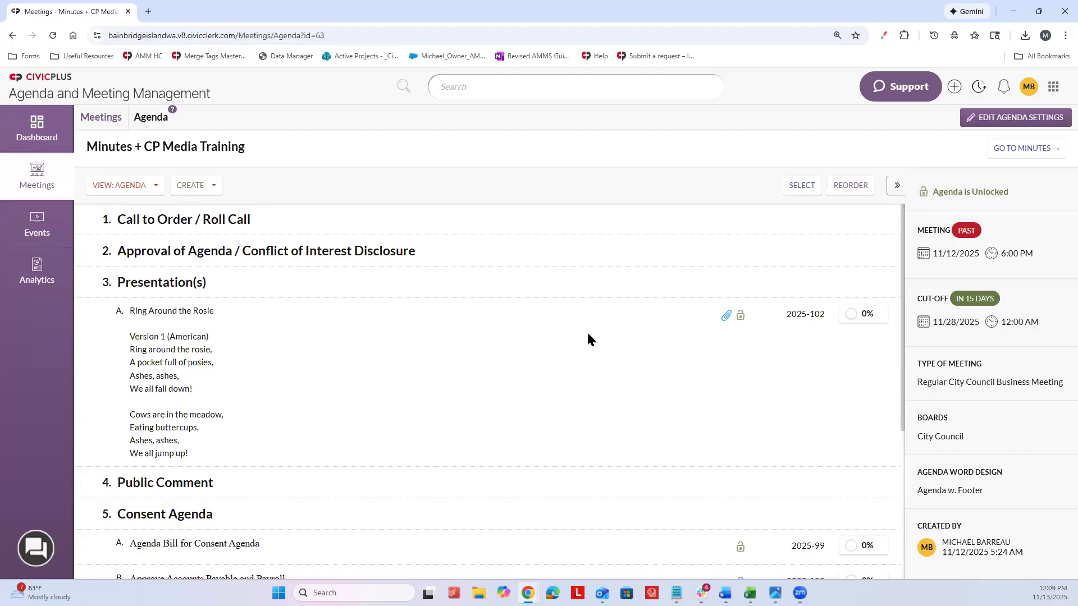
left_click(1052, 153)
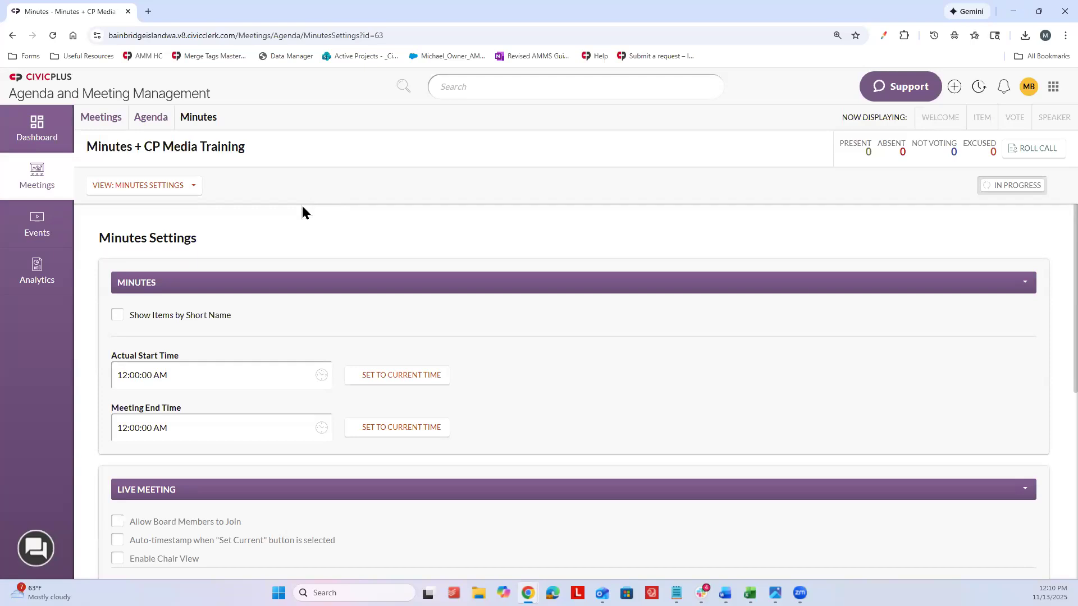
Enable Show Items by Short Name in the meeting's Minutes Settings.
scroll(302, 236, "down", 6)
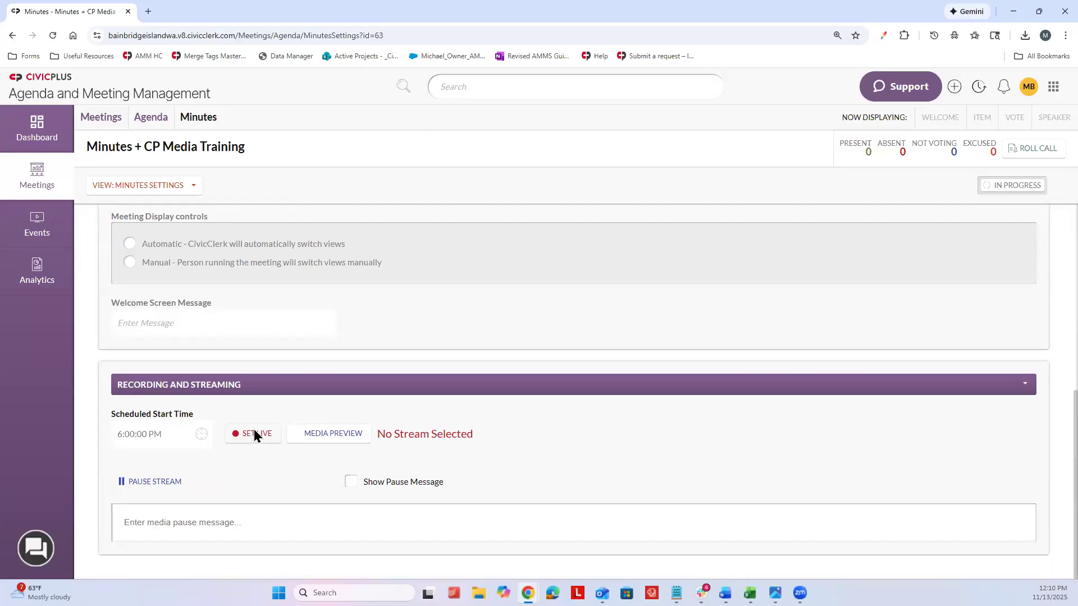
scroll(259, 425, "up", 6)
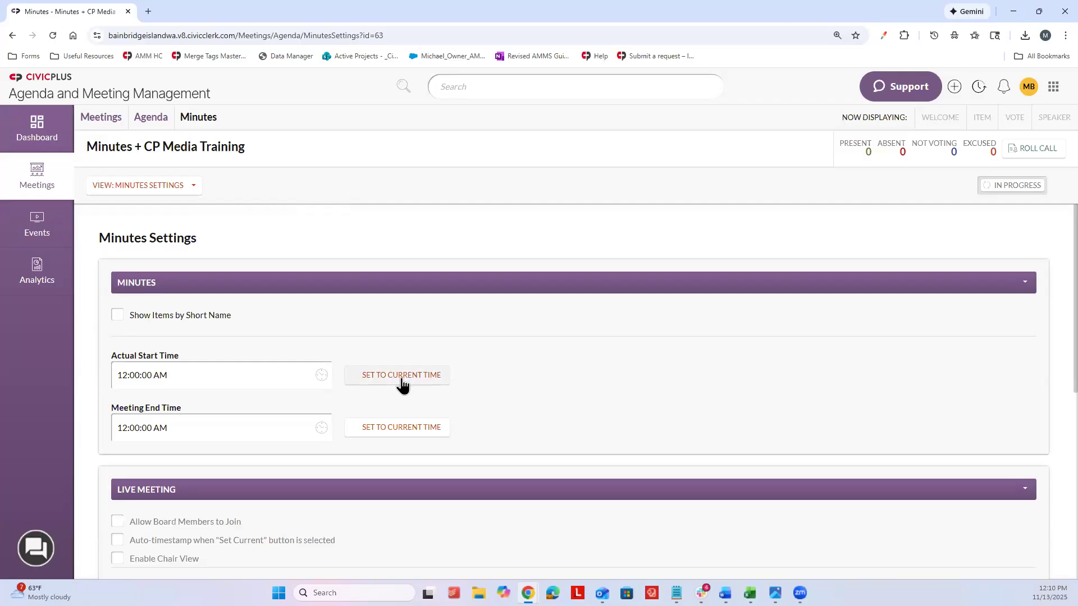
scroll(373, 400, "down", 9)
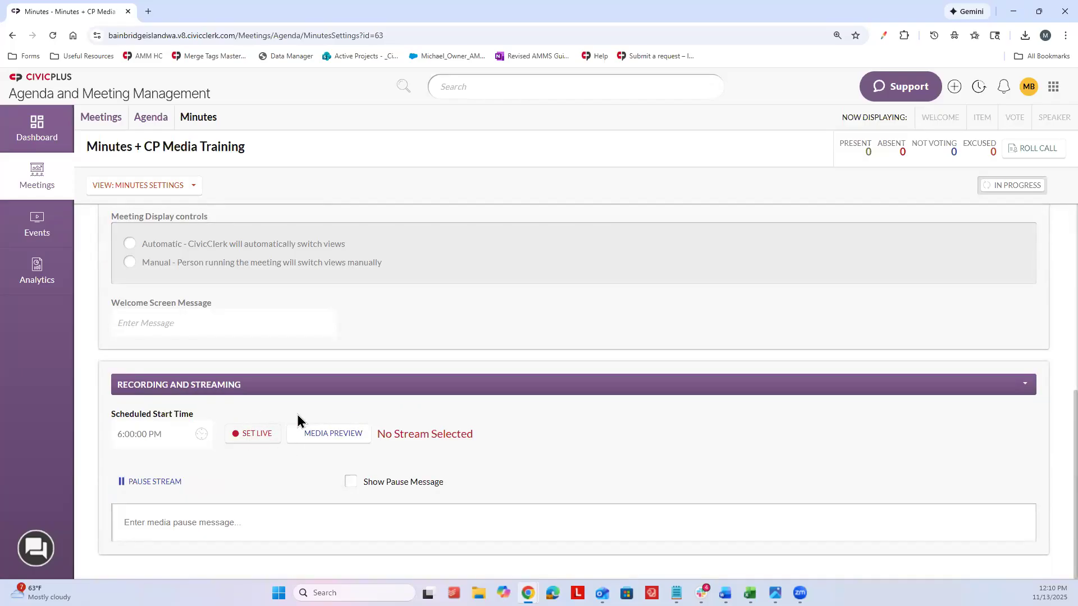
scroll(301, 409, "up", 6)
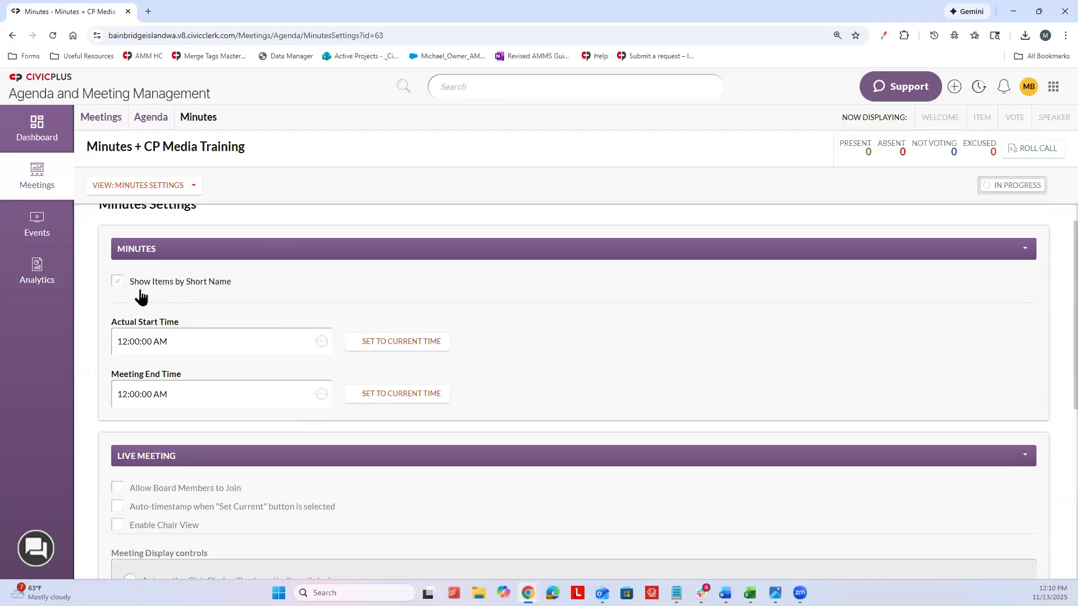
left_click(160, 286)
Examine the Live Meeting and Recording and Streaming settings, including the editor for the media pause message.
scroll(286, 334, "down", 1)
scroll(286, 339, "down", 5)
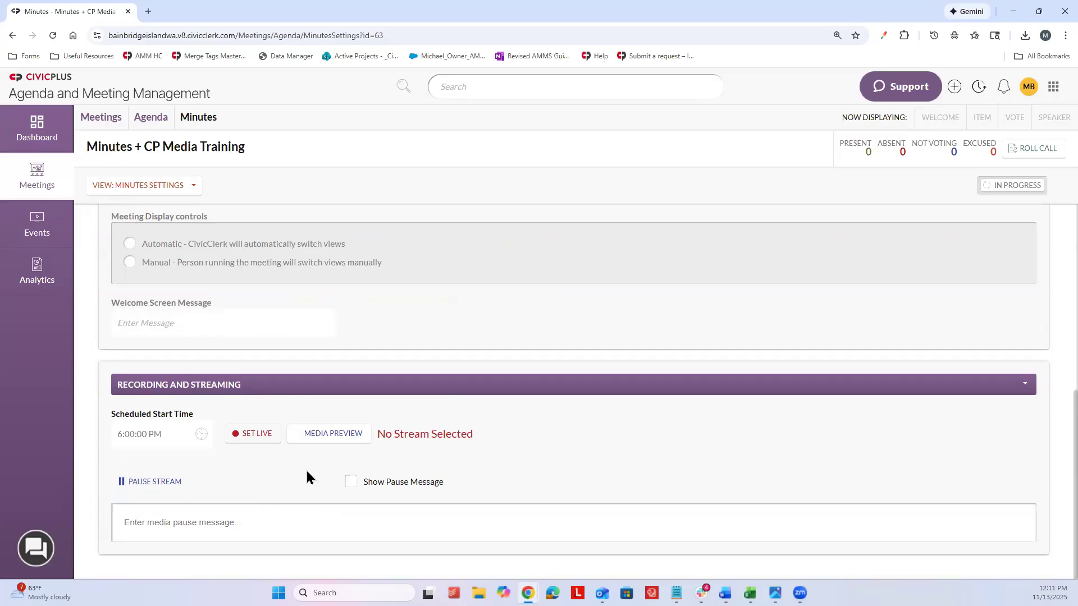
left_click(274, 521)
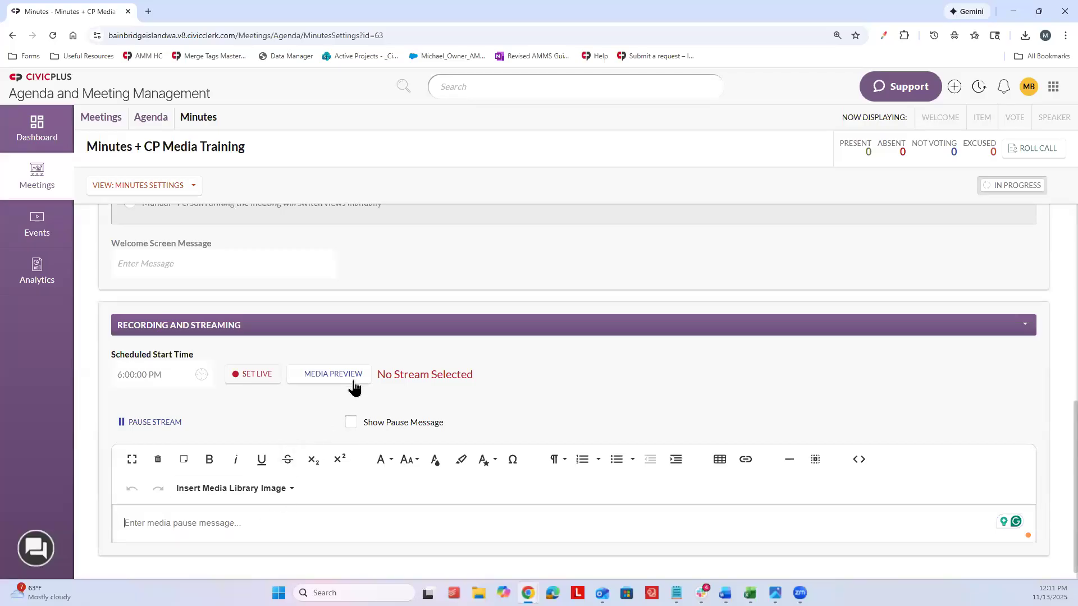
scroll(359, 399, "up", 5)
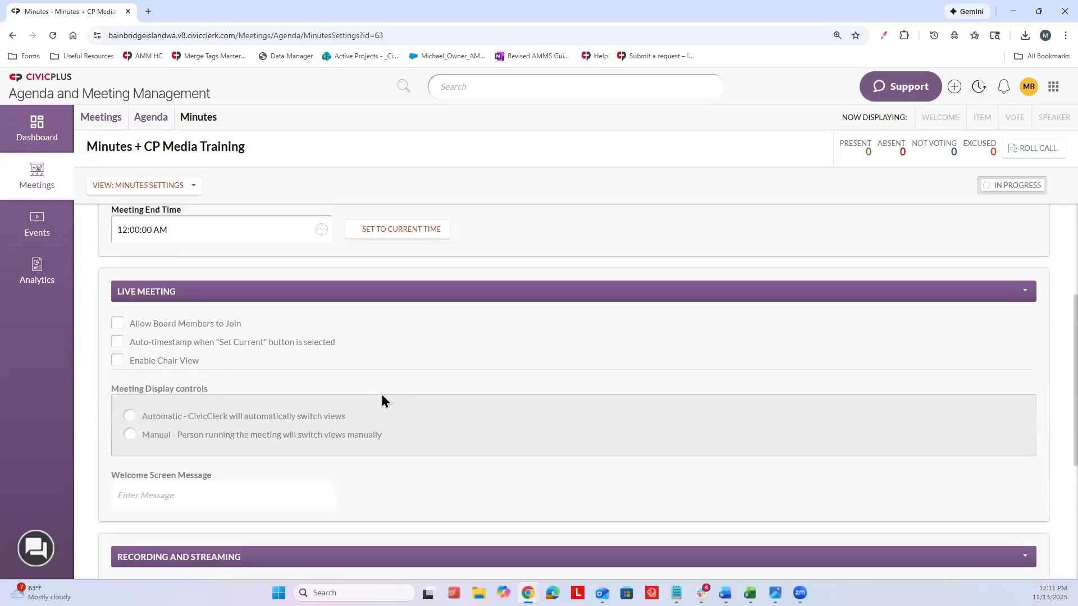
scroll(390, 403, "down", 3)
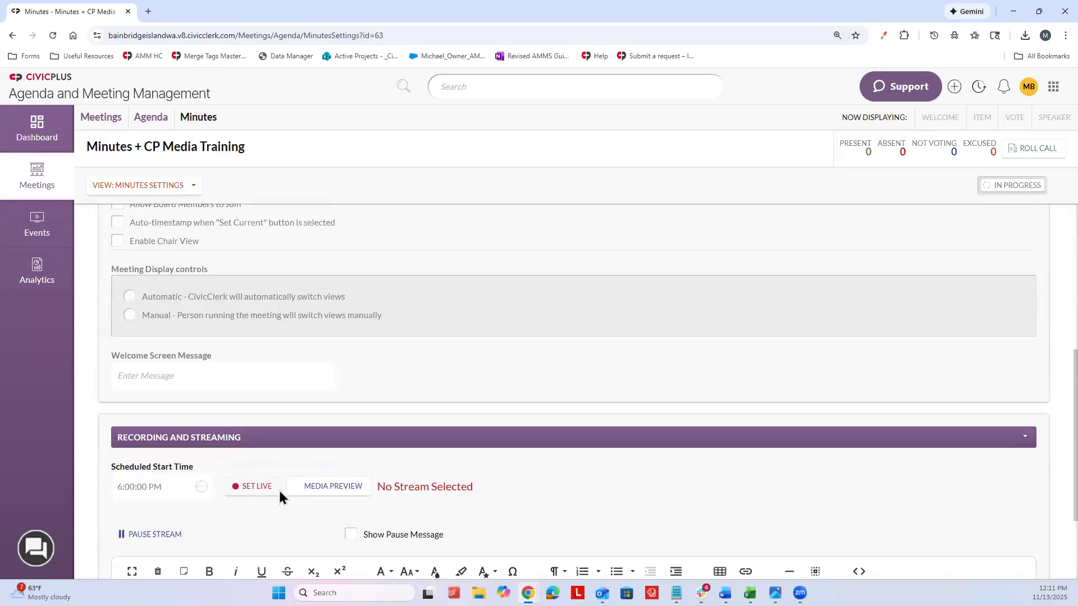
scroll(294, 473, "up", 6)
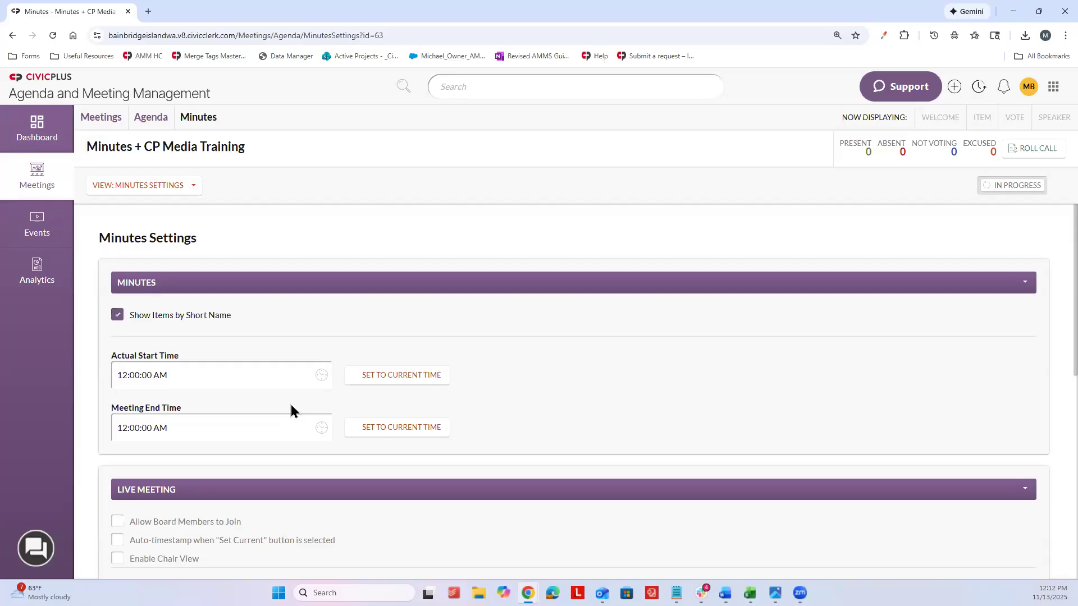
scroll(278, 367, "down", 10)
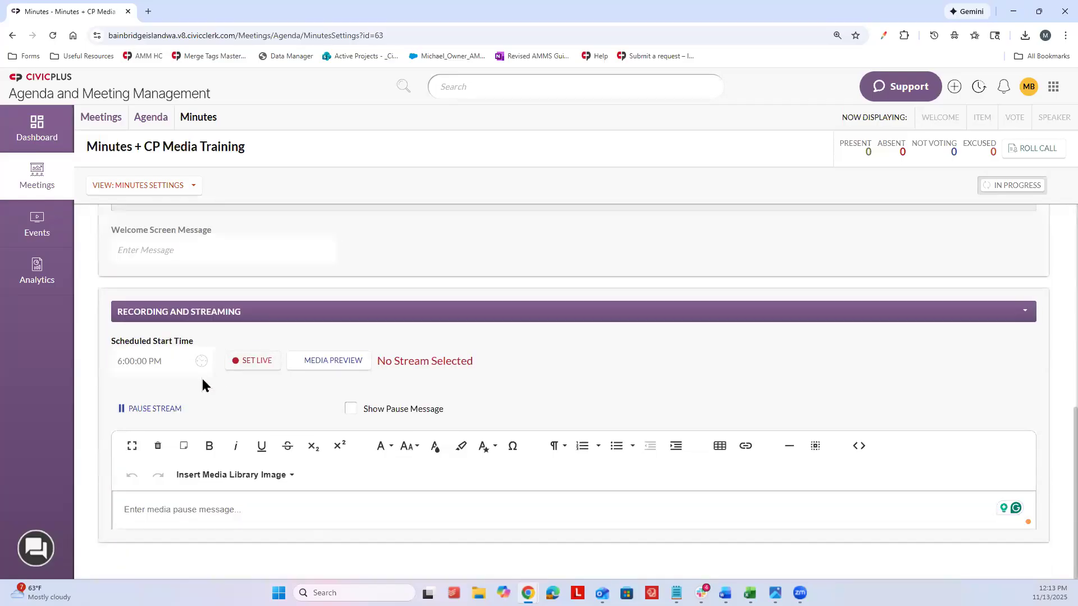
Open the Call to Order / Roll Call item from the Minutes Summary and add a timestamp to it.
scroll(249, 361, "up", 10)
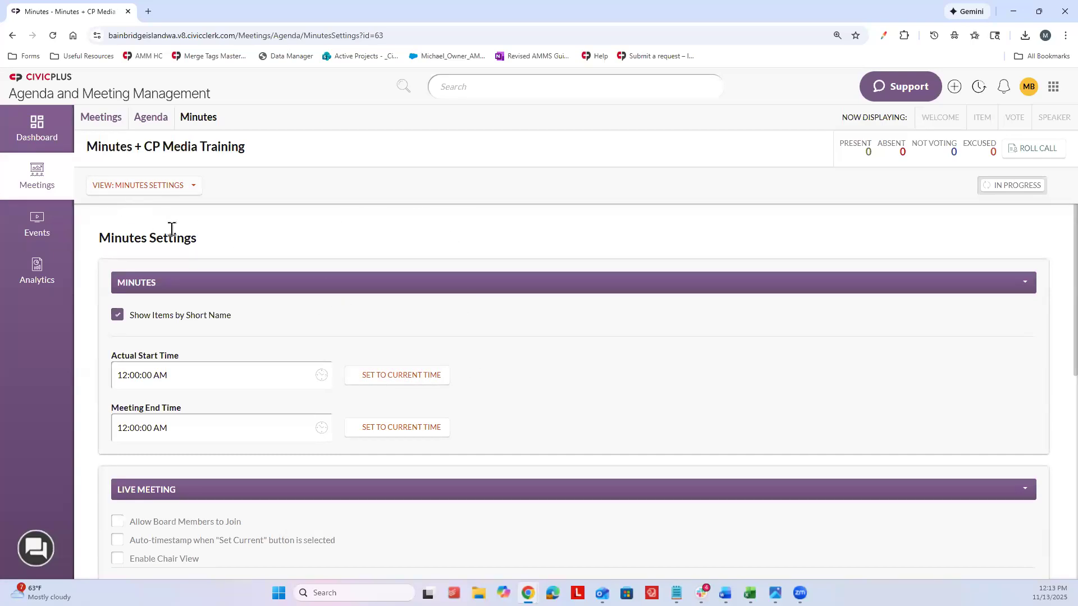
left_click(168, 187)
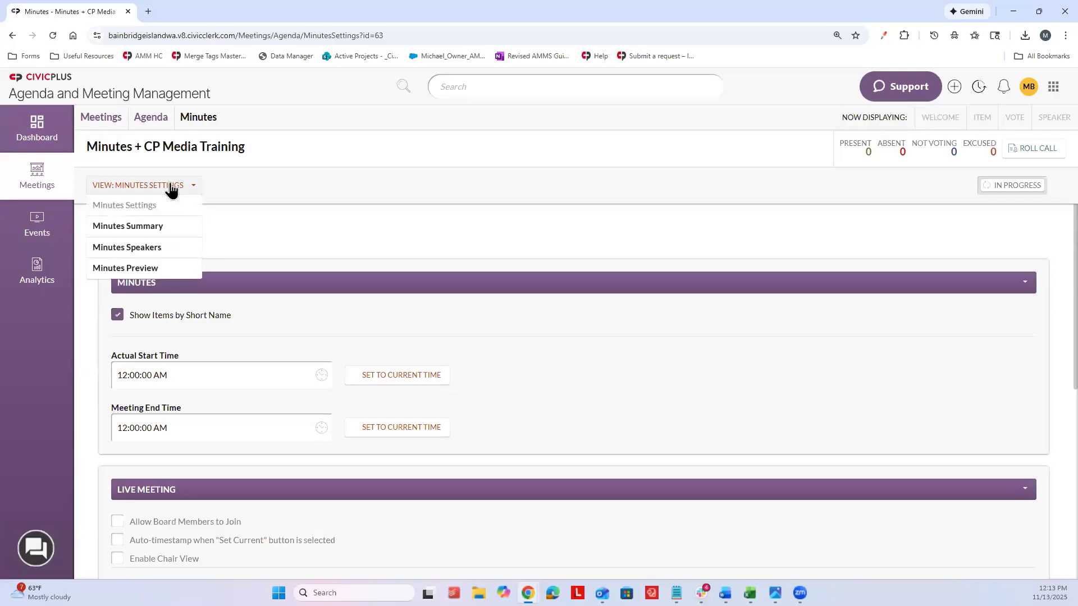
left_click(160, 225)
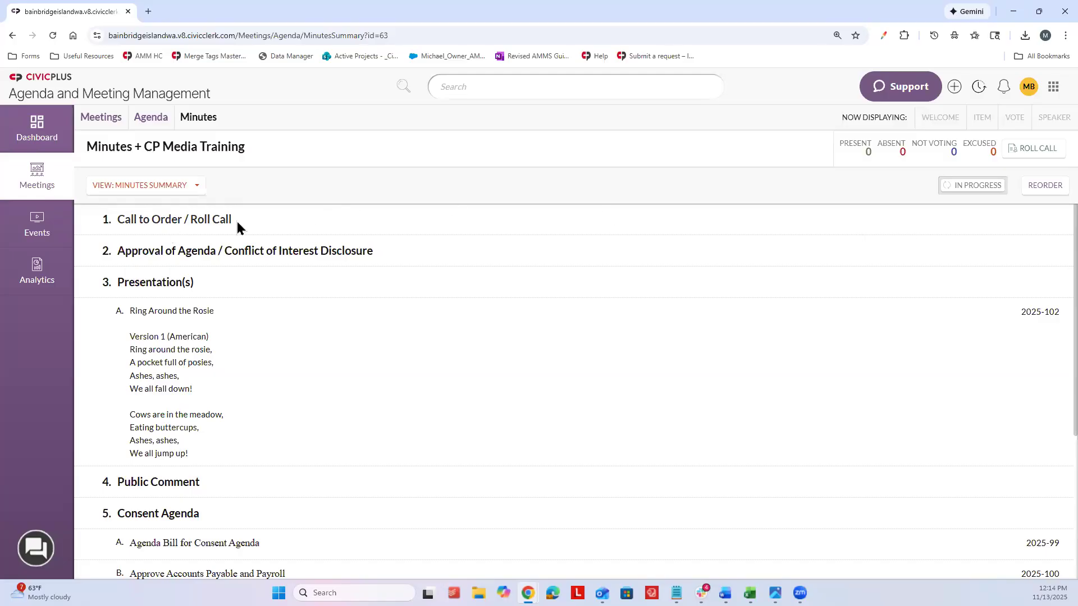
left_click(184, 220)
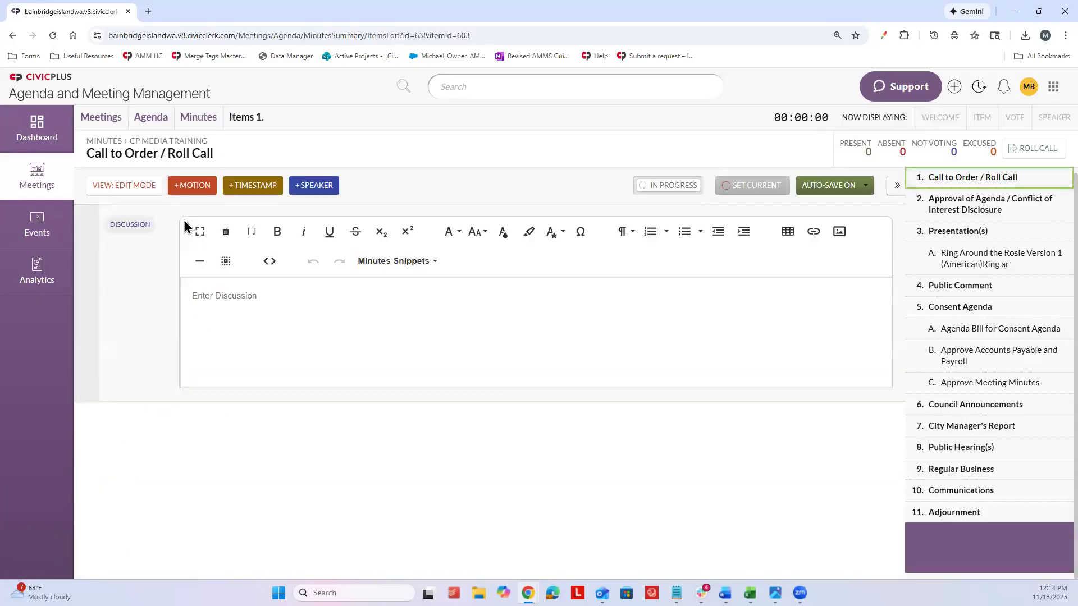
left_click(254, 190)
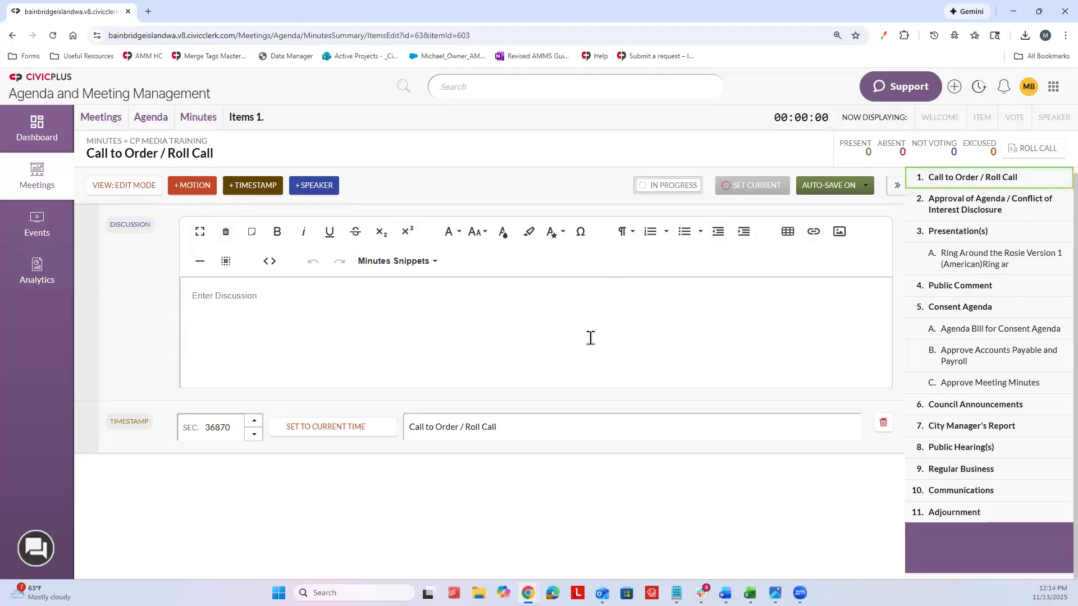
Enter "This is a text field." as the discussion text of the Call to Order / Roll Call item.
left_click(475, 301)
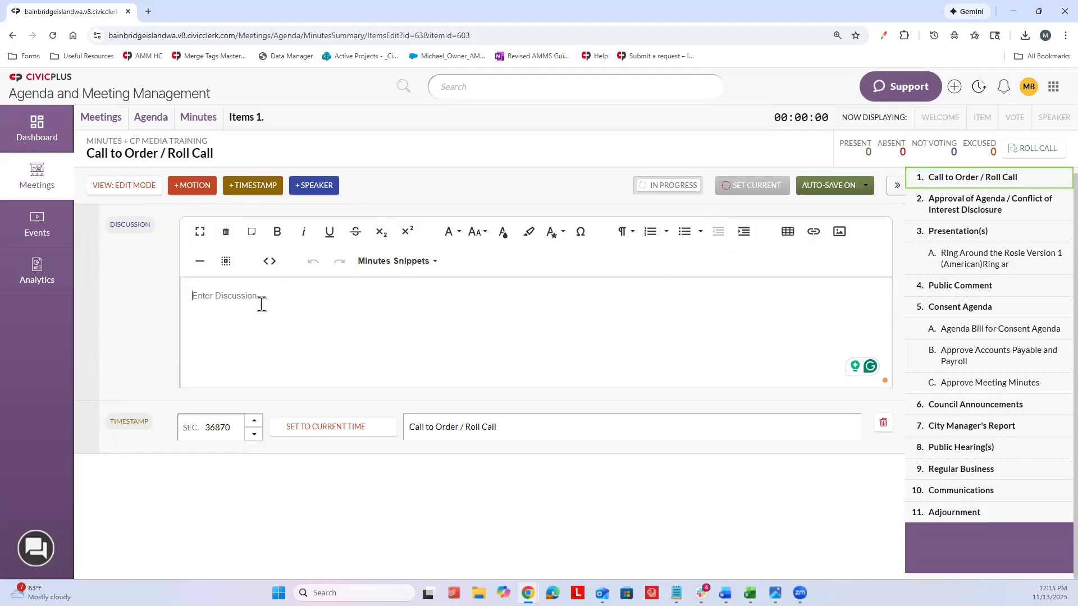
type("This ")
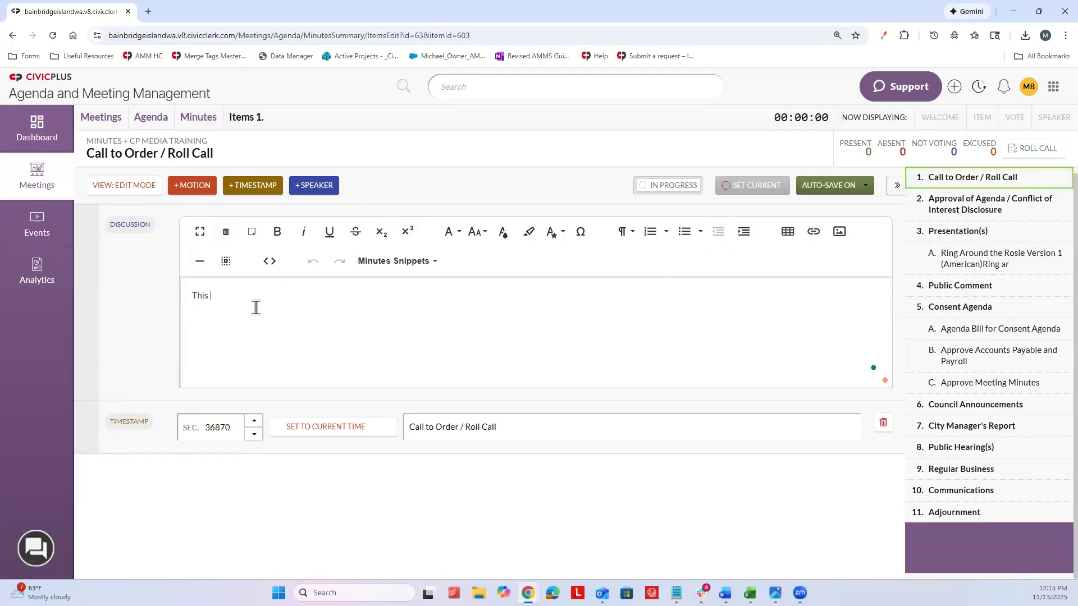
type("is a text field.")
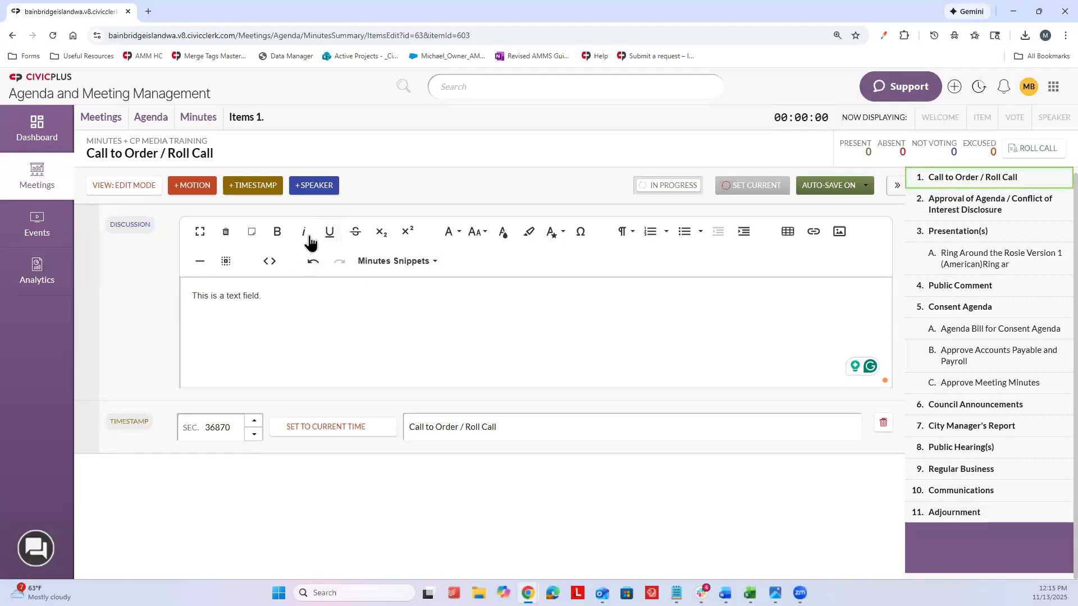
Format the whole discussion sentence with a light blue font color and a larger font size.
left_click_drag(284, 307, 141, 296)
left_click(503, 231)
left_click(547, 264)
left_click(371, 285)
left_click_drag(317, 288, 155, 288)
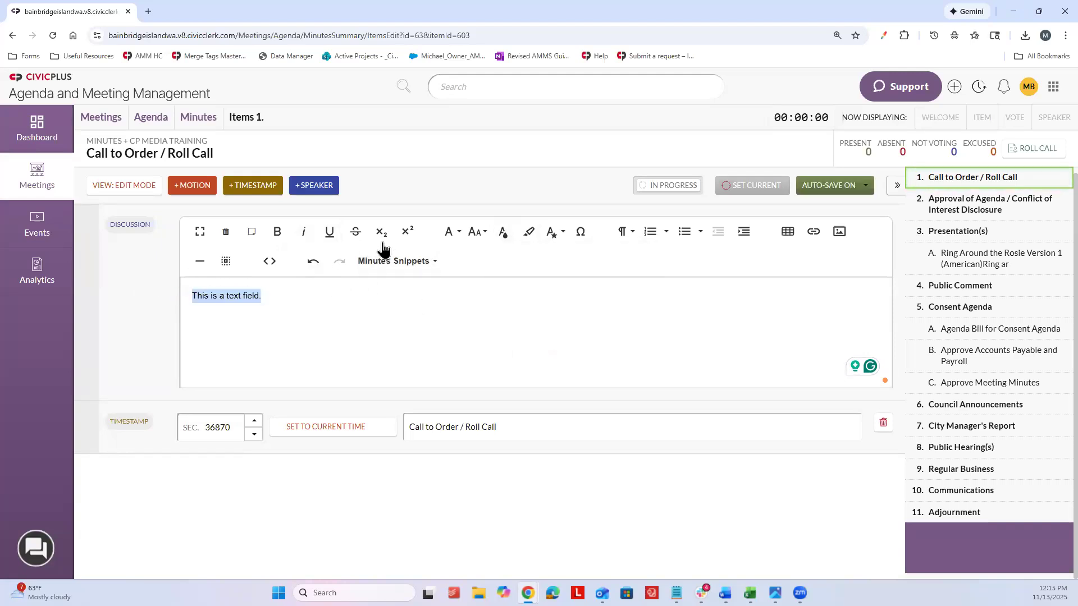
left_click(477, 232)
left_click(484, 278)
left_click(435, 313)
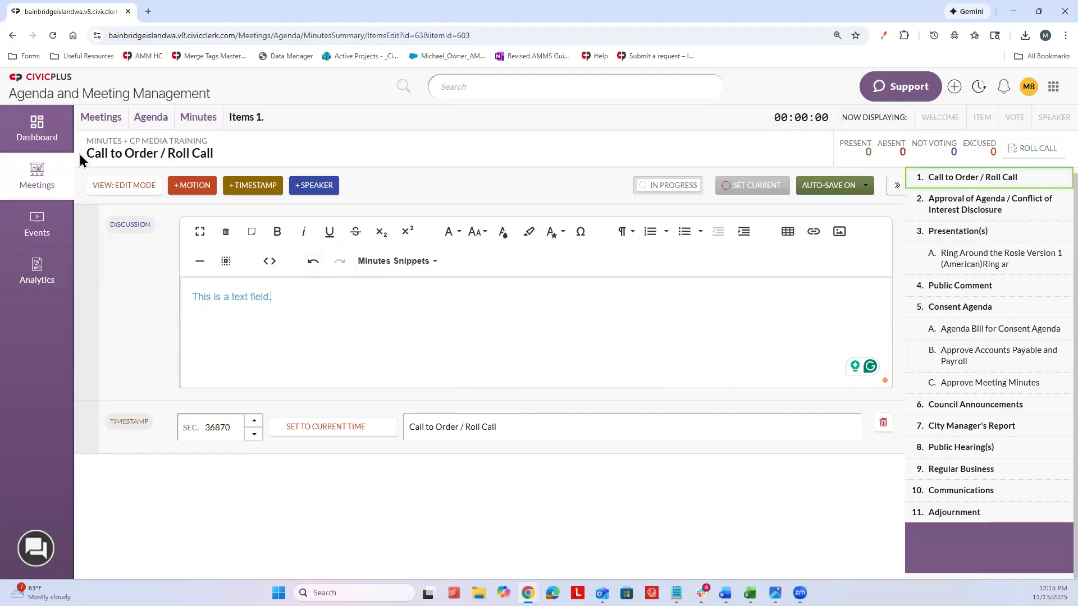
left_click_drag(87, 153, 236, 162)
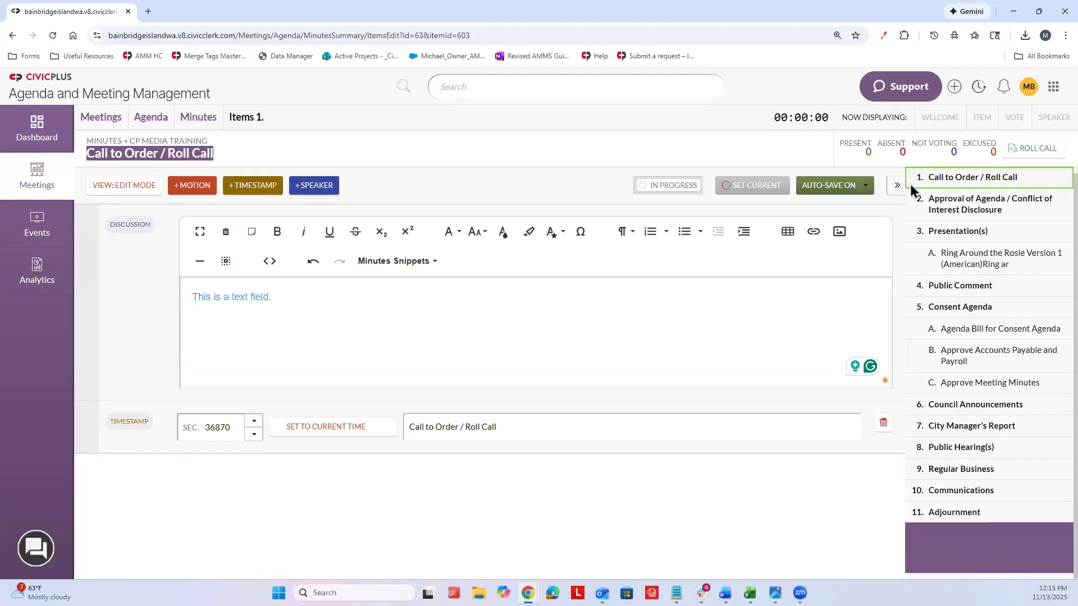
Switch Auto-Save off and back on for the minutes item.
left_click(865, 190)
left_click(797, 207)
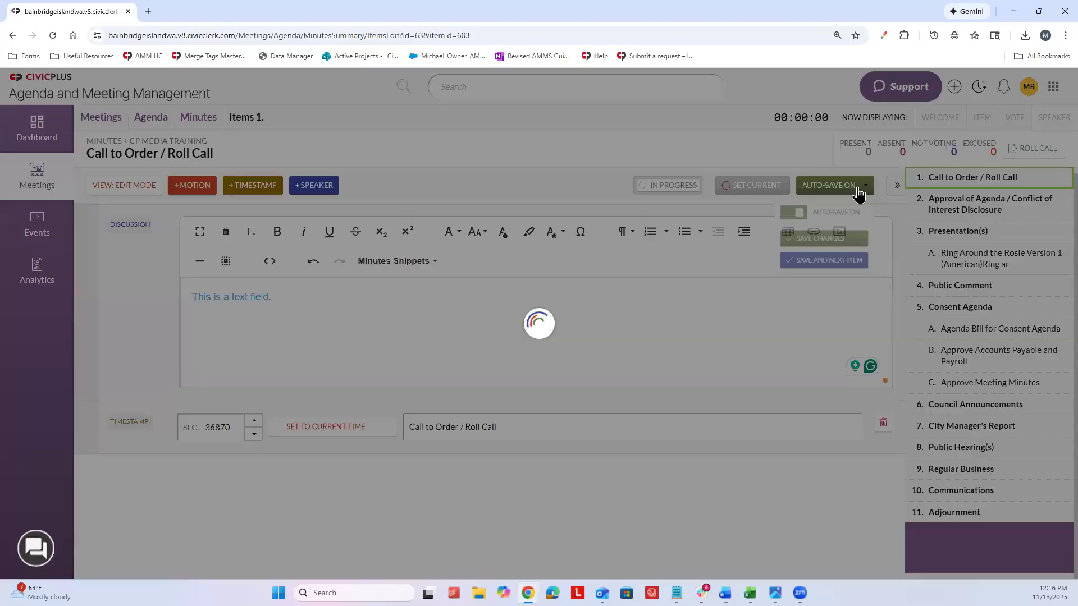
left_click(866, 187)
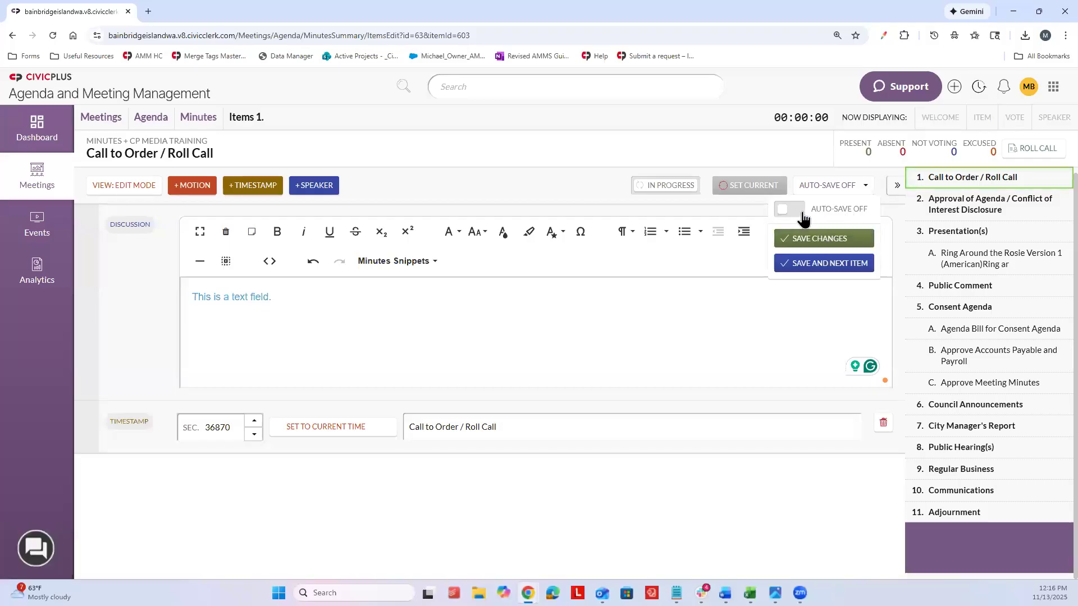
left_click(800, 208)
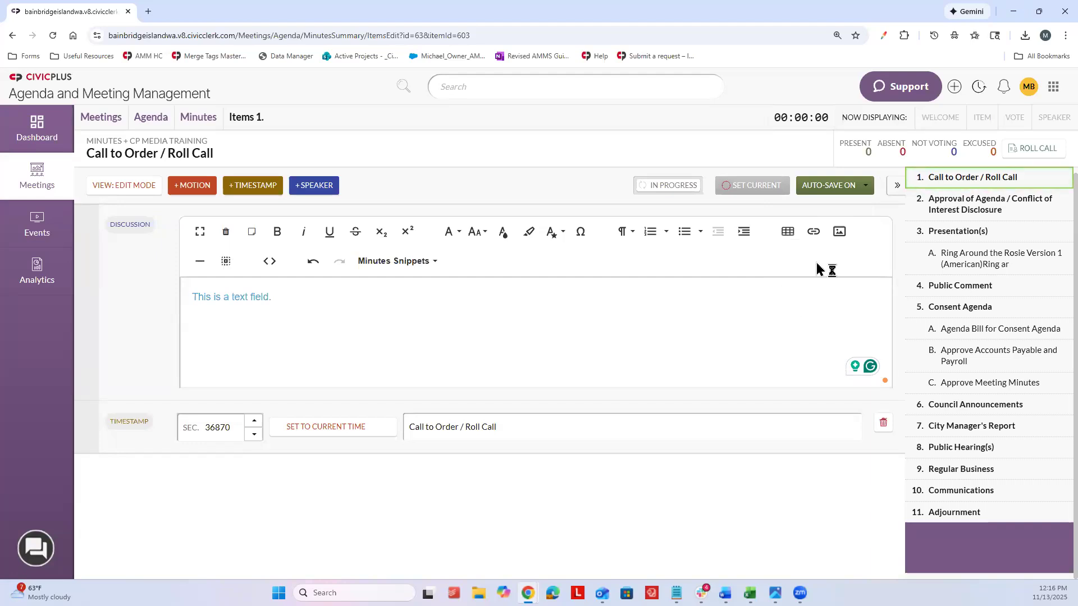
Mark all members Present / Voting in the roll call, set the second row's first member to Absent, and recheck the attendance options.
left_click(1041, 150)
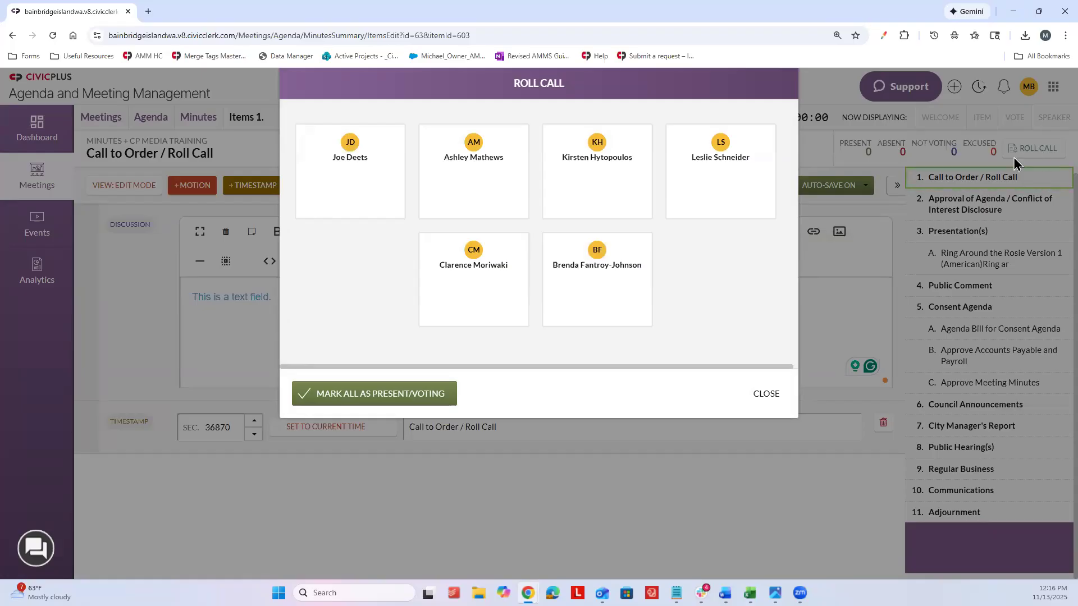
mouse_move(345, 147)
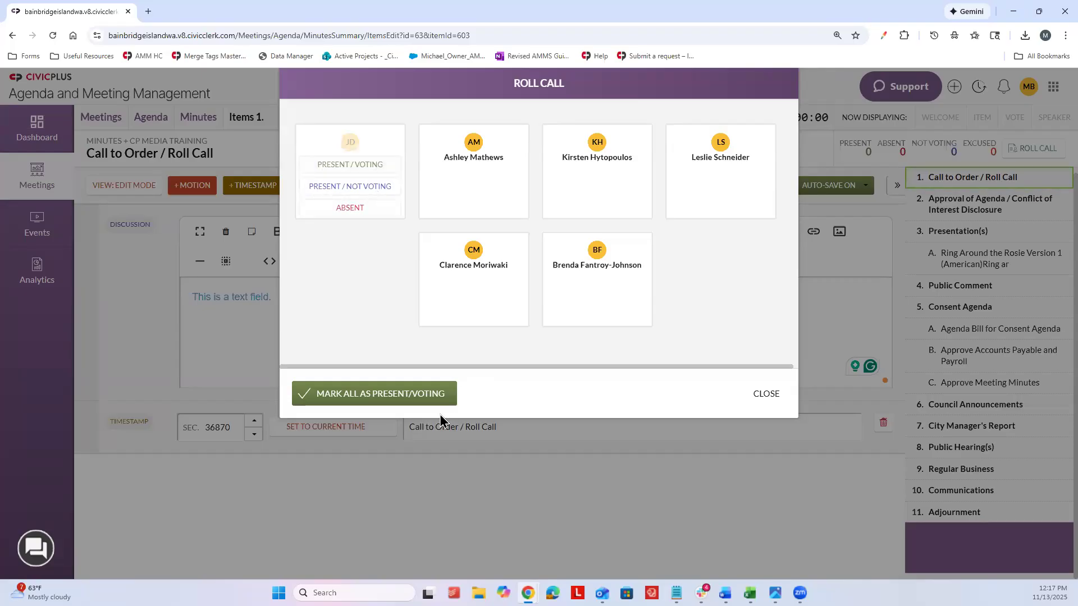
left_click(396, 402)
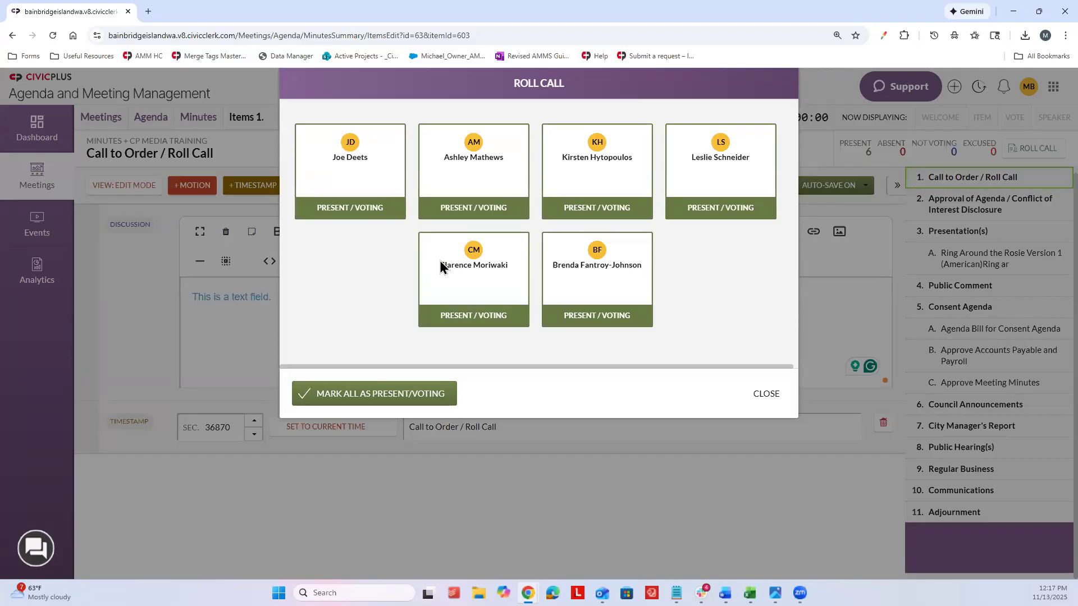
mouse_move(481, 269)
left_click(477, 292)
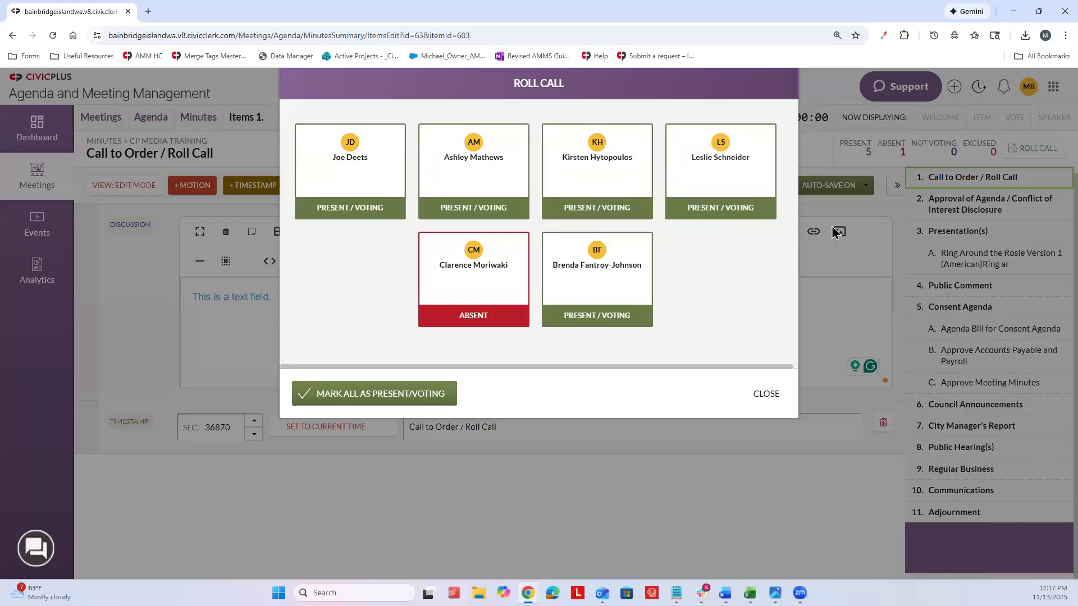
left_click(890, 187)
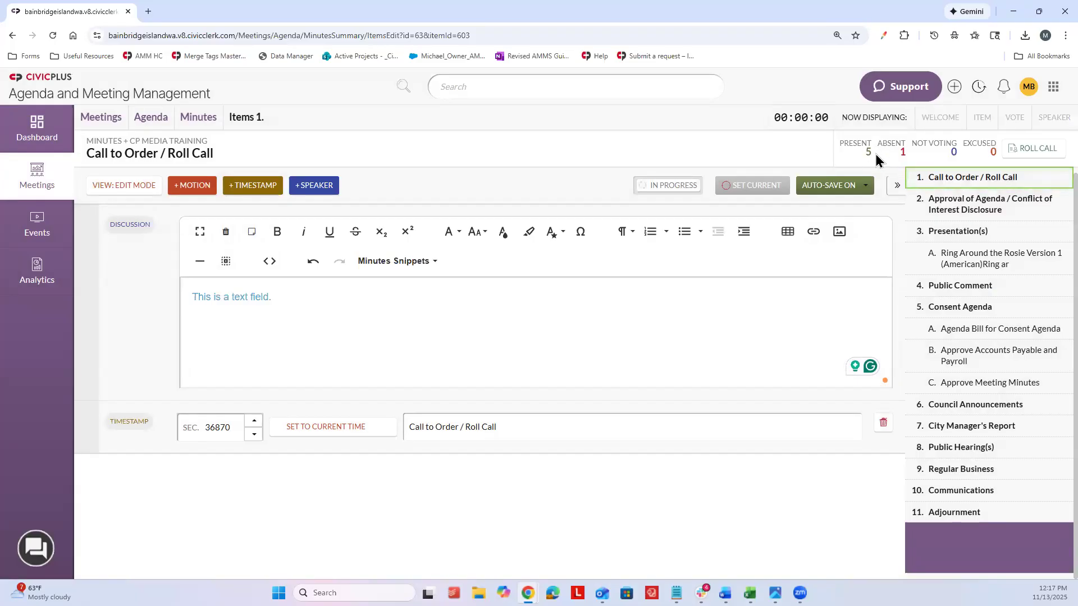
left_click(1038, 149)
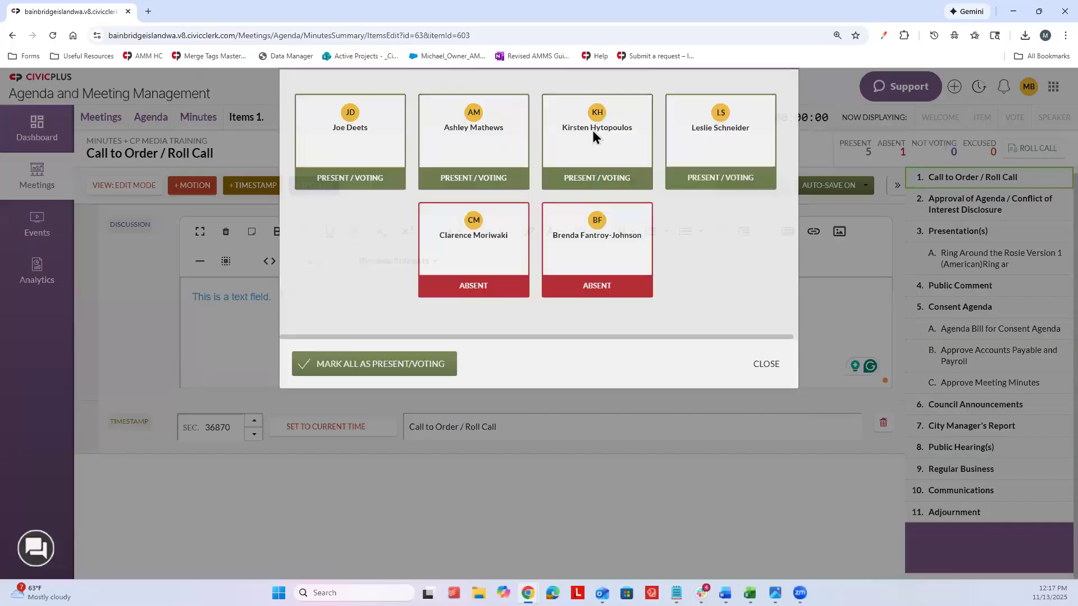
mouse_move(381, 147)
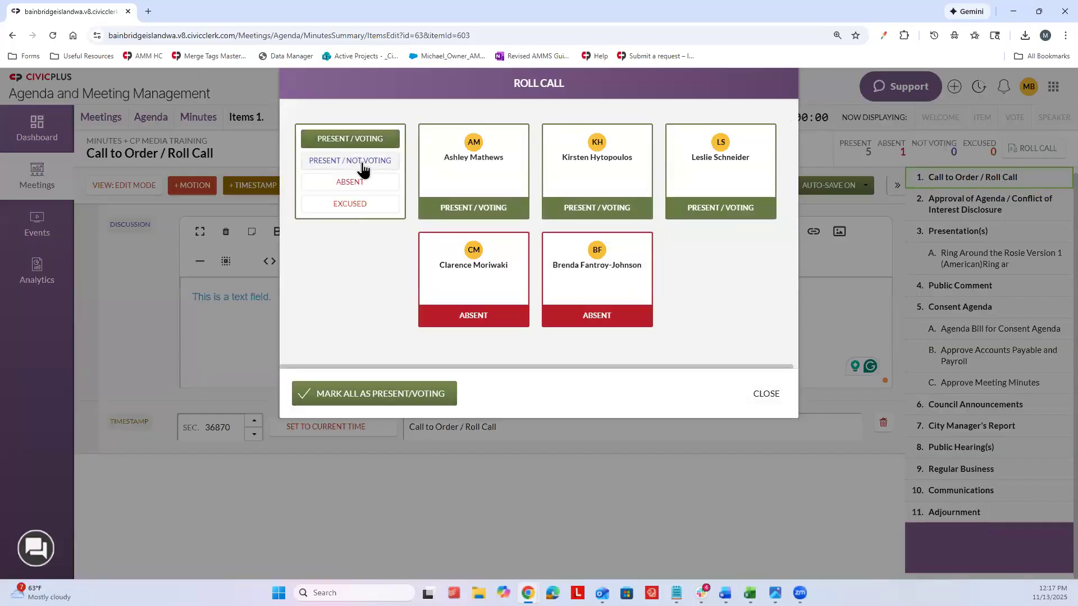
left_click(770, 395)
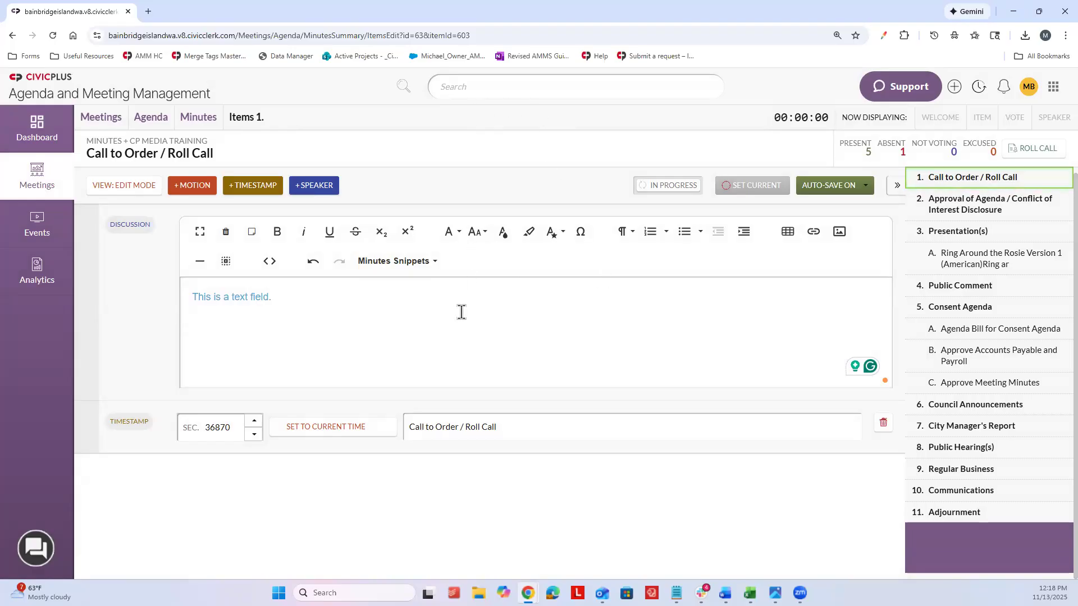
Insert the Call To Order minutes snippet on a new line above the blue discussion text.
left_click(409, 270)
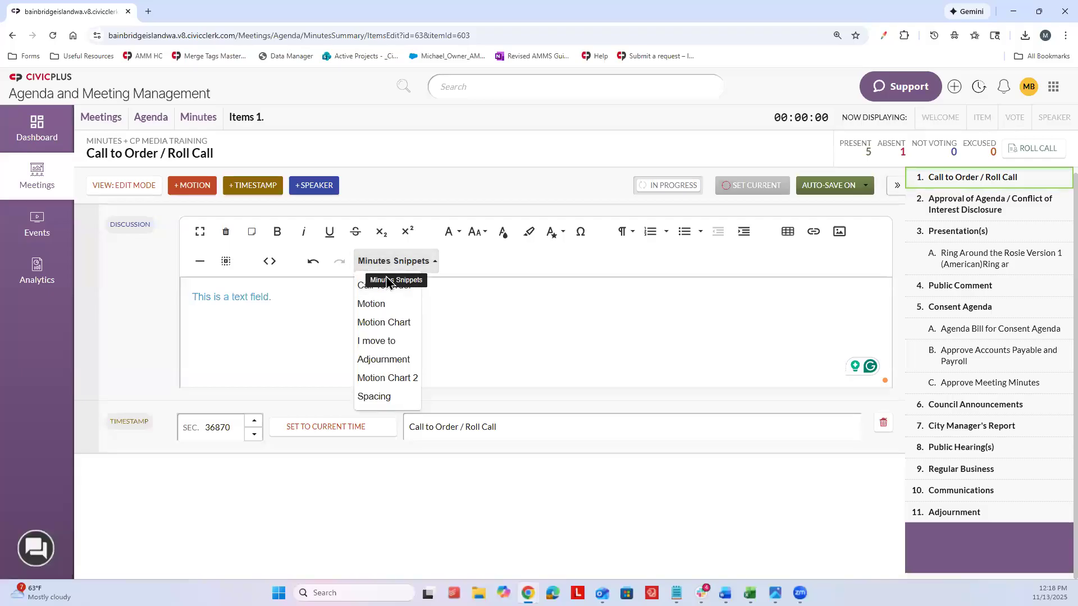
left_click(193, 298)
key("Return")
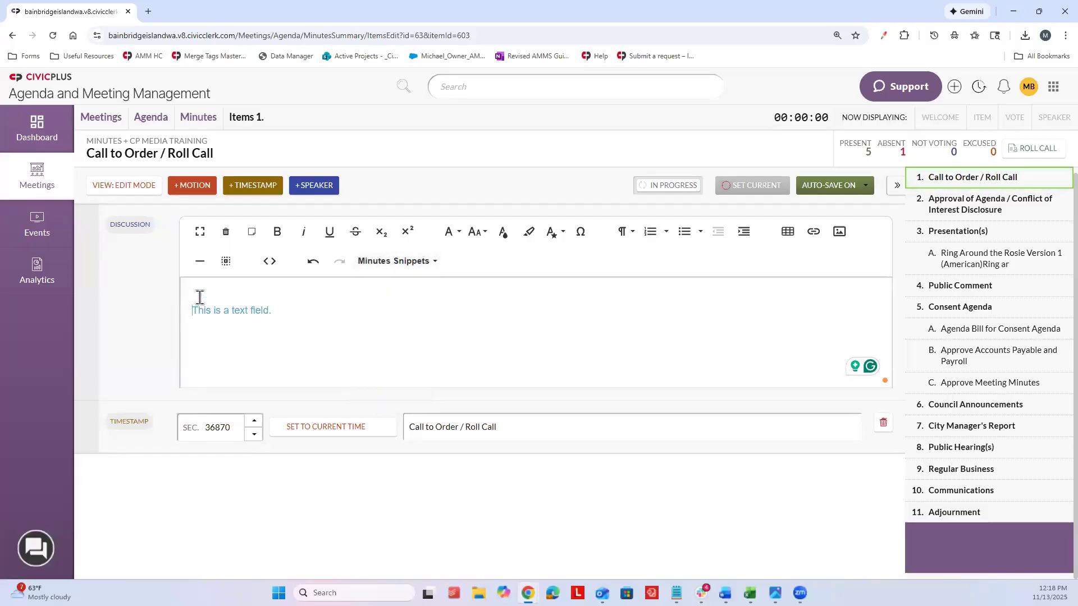
left_click(393, 260)
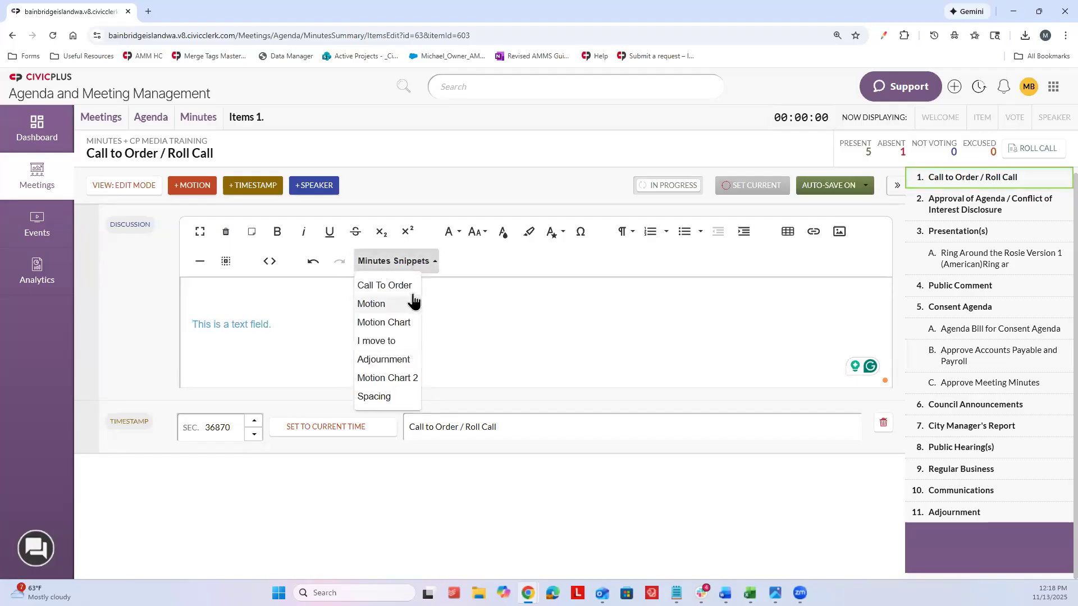
left_click(393, 284)
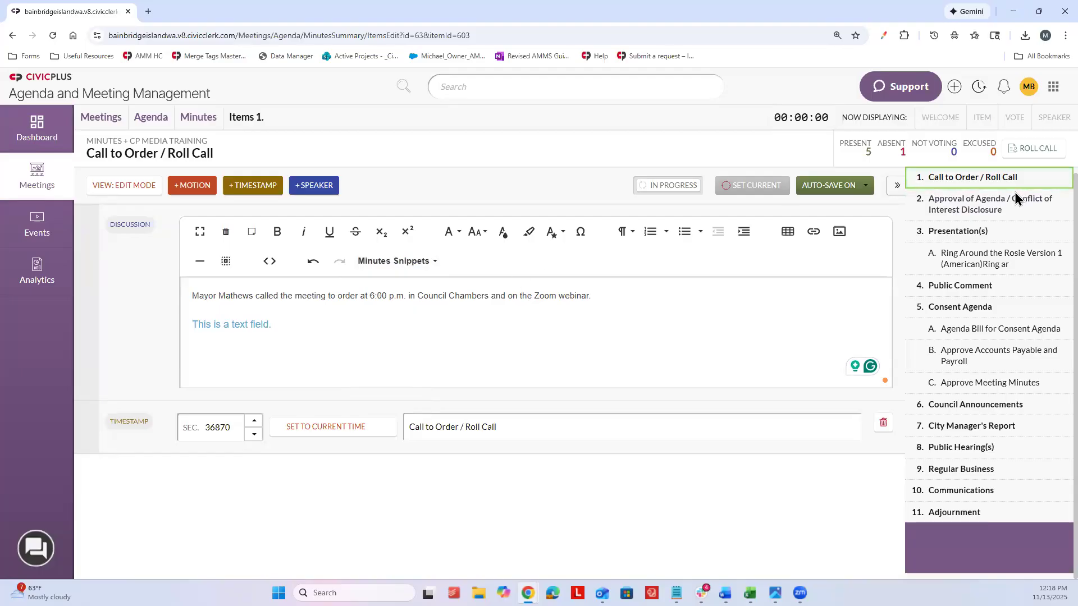
Open the Approval of Agenda / Conflict of Interest Disclosure item, add a timestamp, and check the available minutes snippets.
left_click(961, 209)
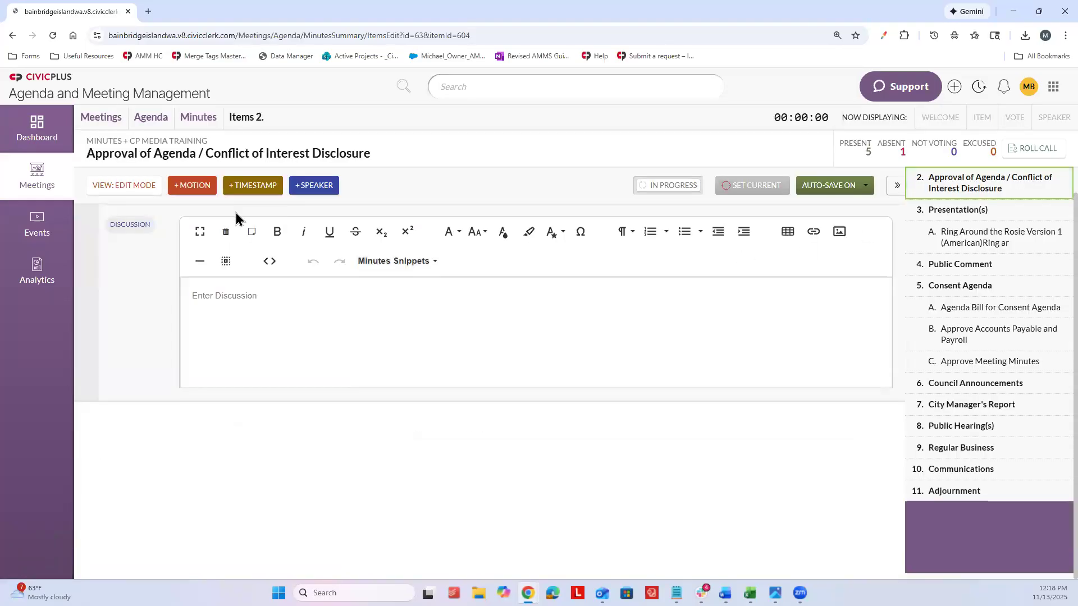
left_click(237, 189)
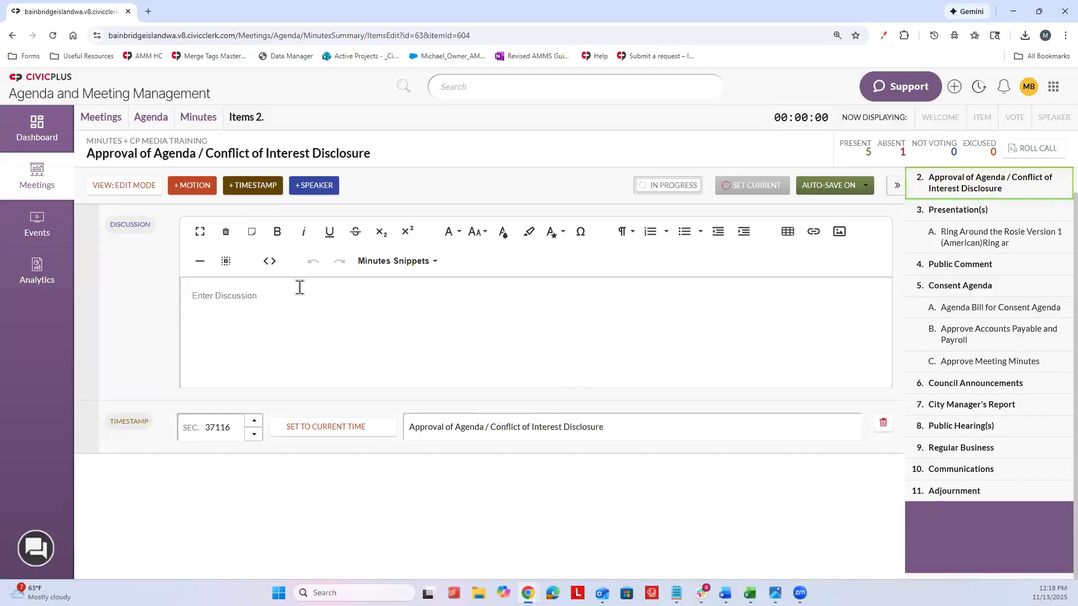
left_click(401, 262)
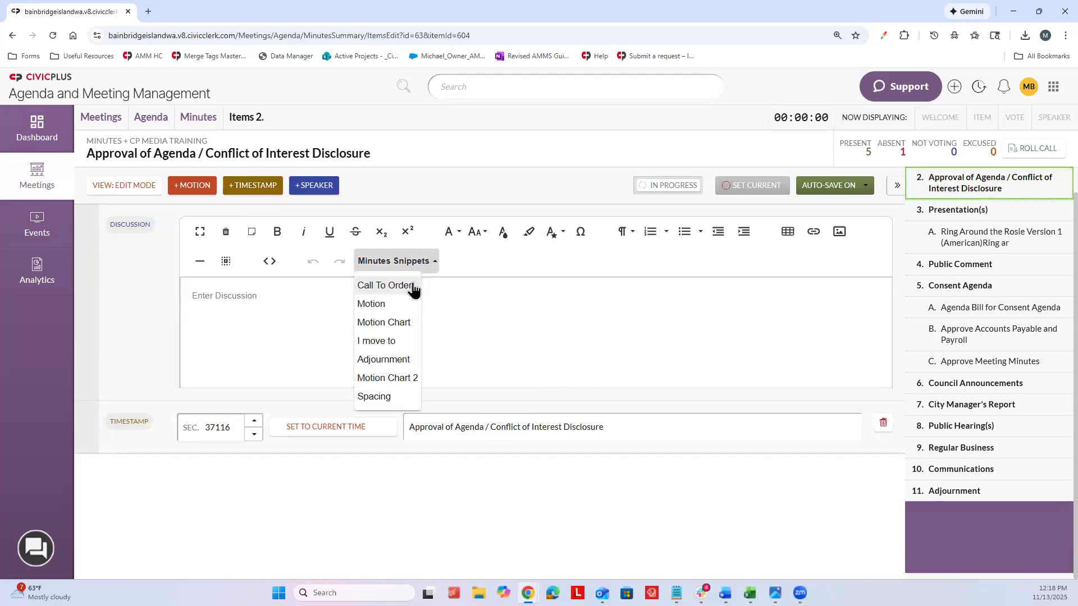
left_click(413, 268)
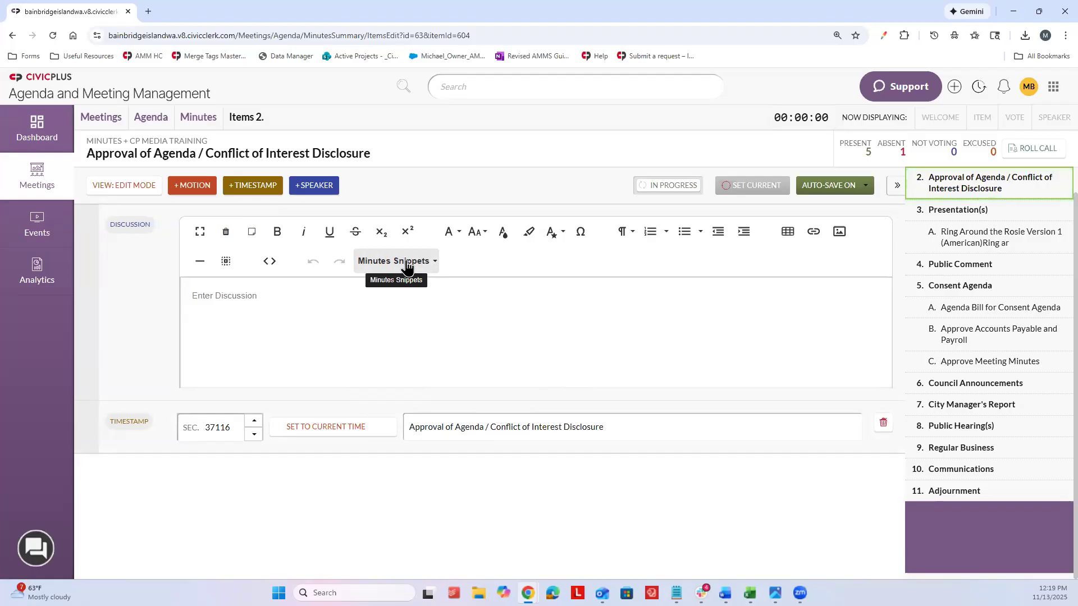
Add Barbara Walters as a speaker with the Staff Member role to the Approval of Agenda item.
left_click(315, 190)
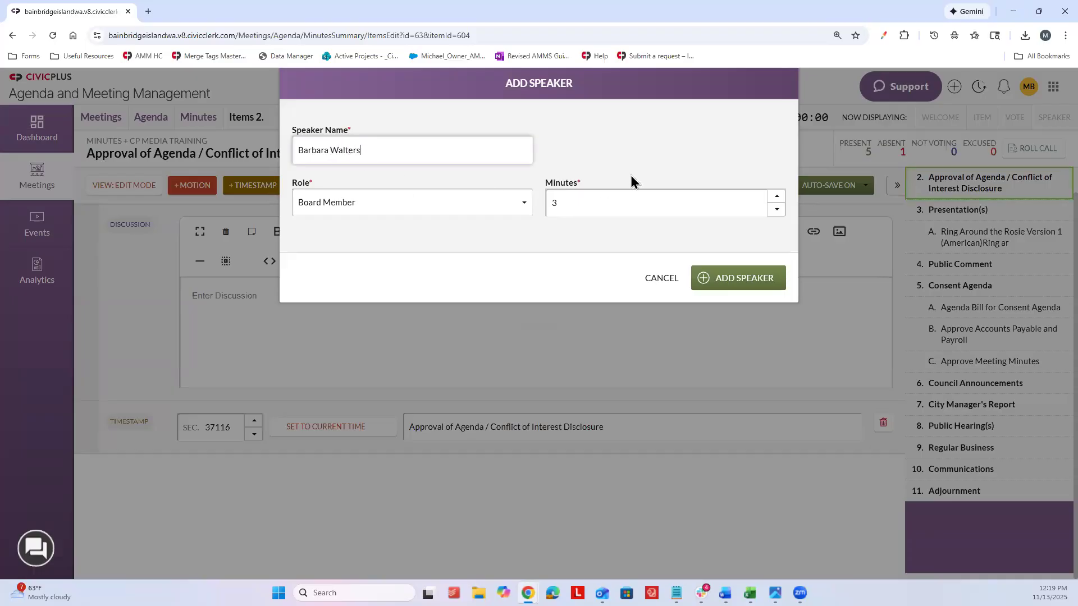
left_click(507, 210)
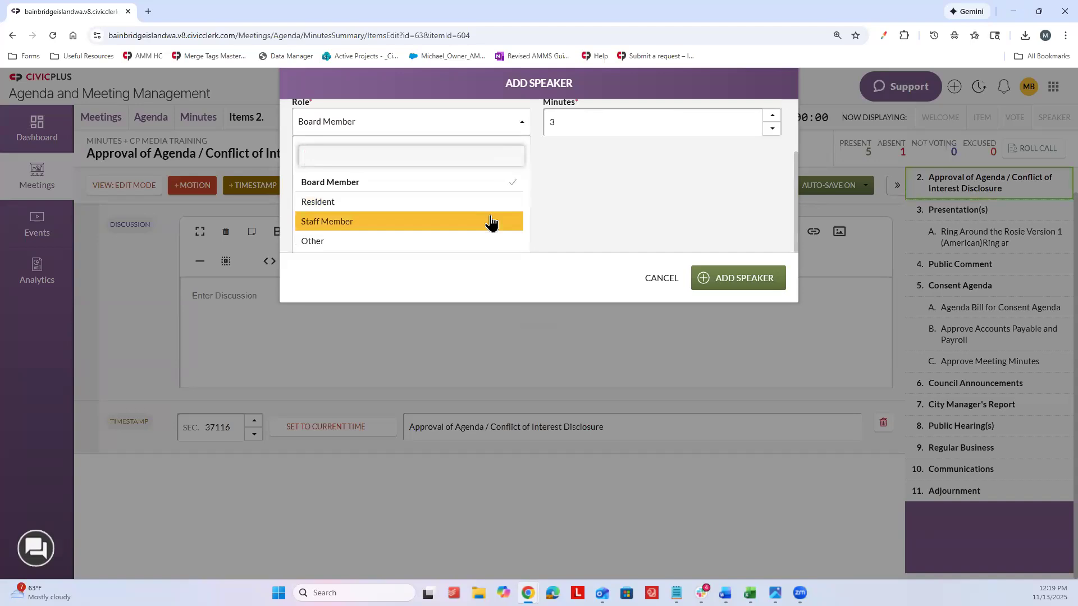
left_click(492, 221)
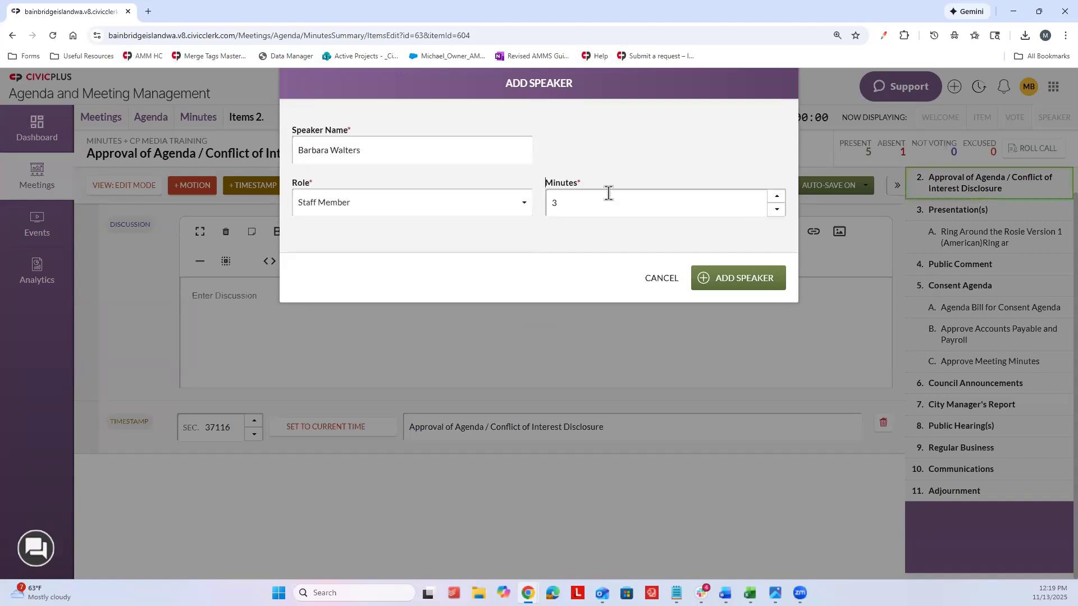
left_click(711, 279)
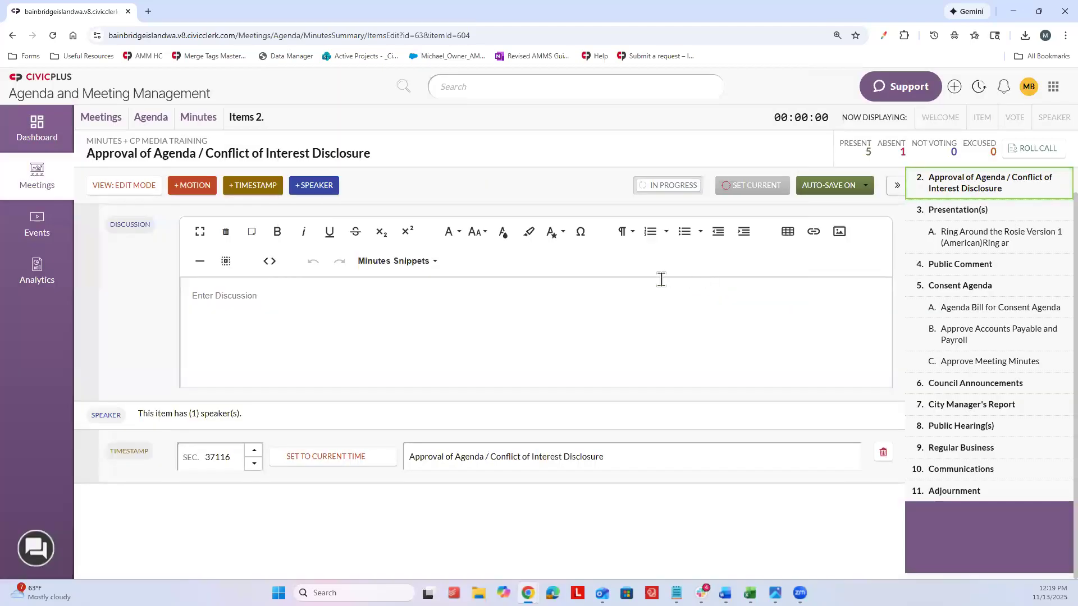
Add Frank Sinatra as a speaker with the Other role and 9 minutes to the Approval of Agenda item.
left_click(325, 185)
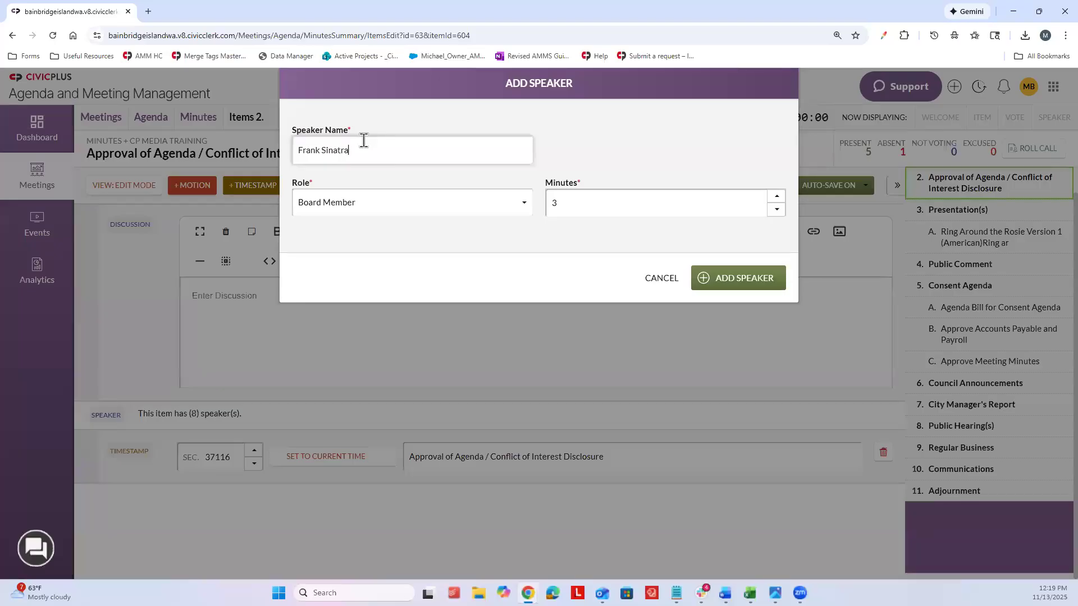
left_click(404, 212)
left_click(501, 187)
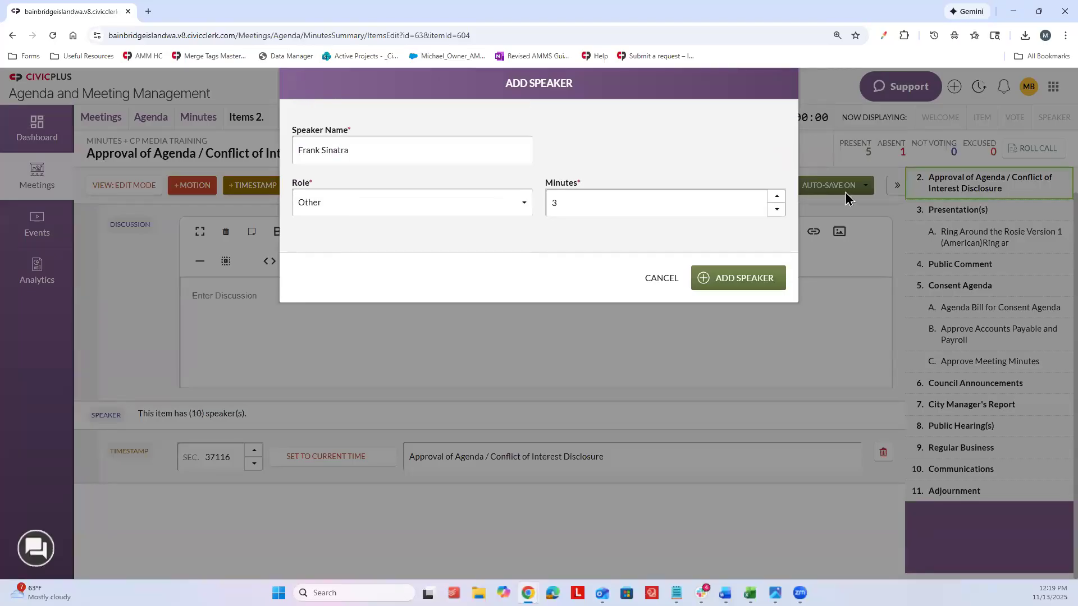
left_click(775, 196)
left_click(775, 197)
left_click(775, 196)
left_click(776, 196)
left_click(776, 198)
left_click(776, 197)
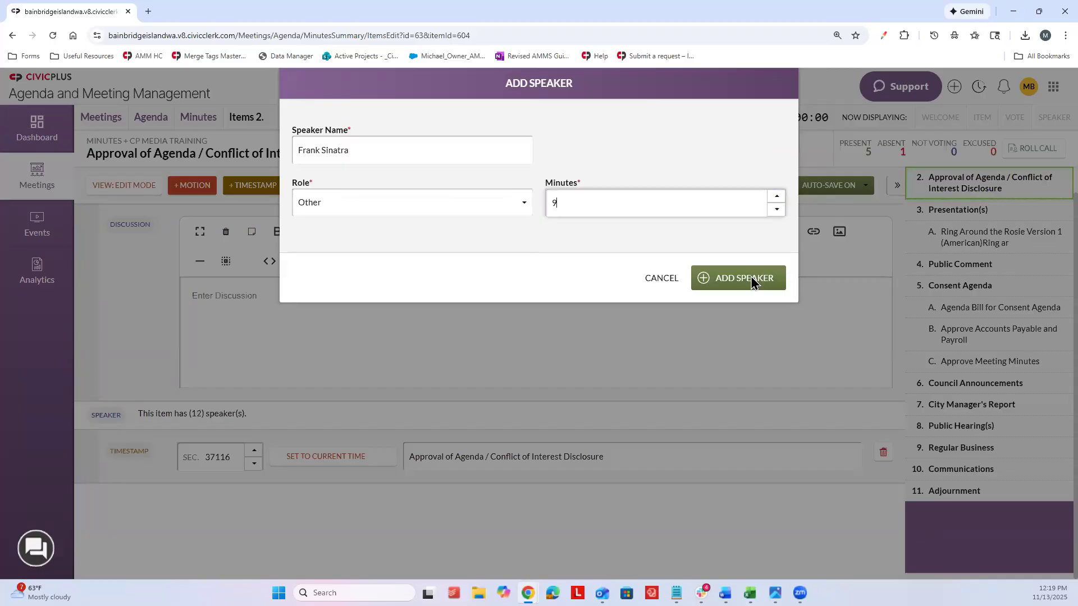
left_click(751, 279)
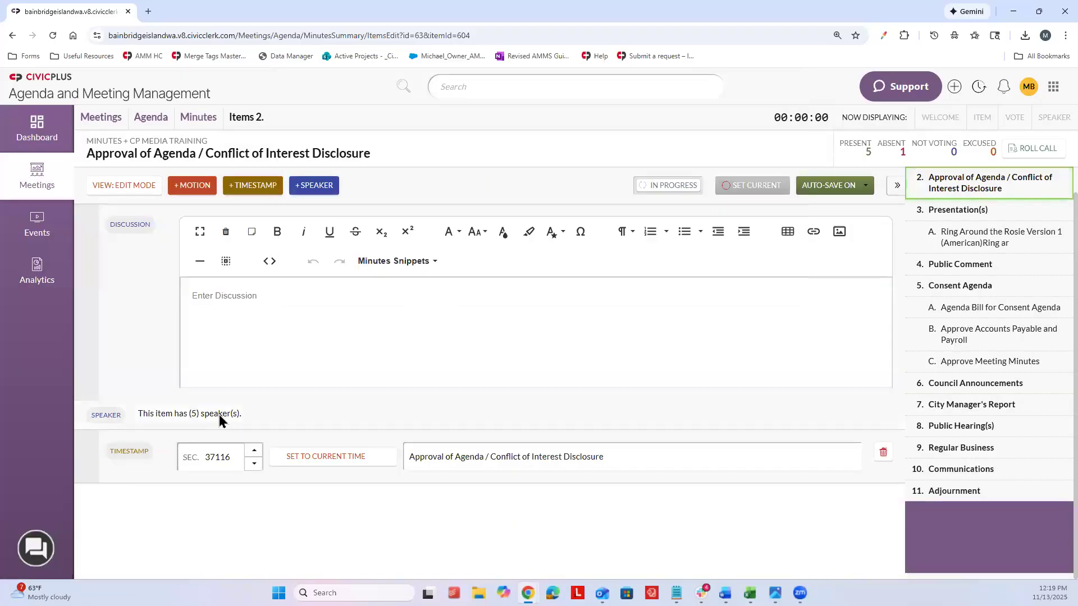
Expand the Approval of Agenda item's speaker list, examine its entries for duplicates, and collapse it again.
left_click(219, 415)
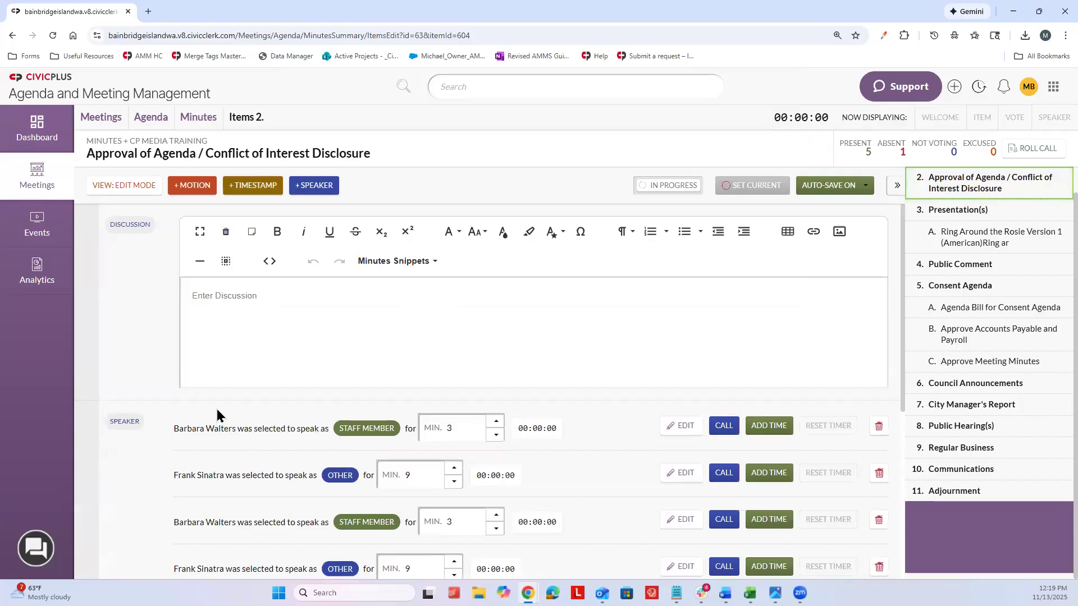
scroll(237, 368, "down", 1)
scroll(292, 382, "down", 3)
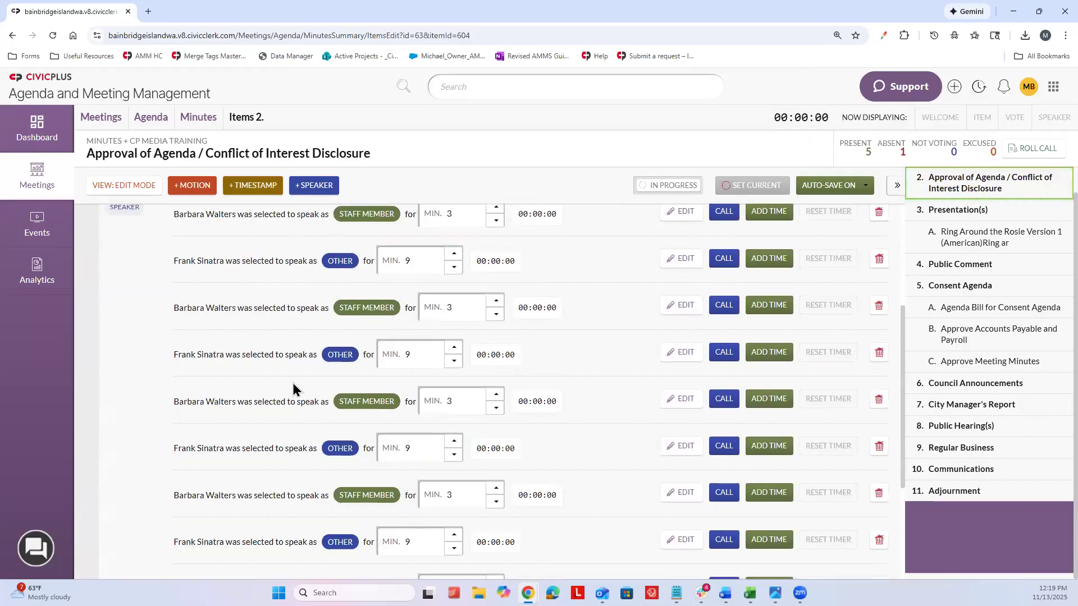
scroll(169, 348, "up", 3)
left_click(140, 370)
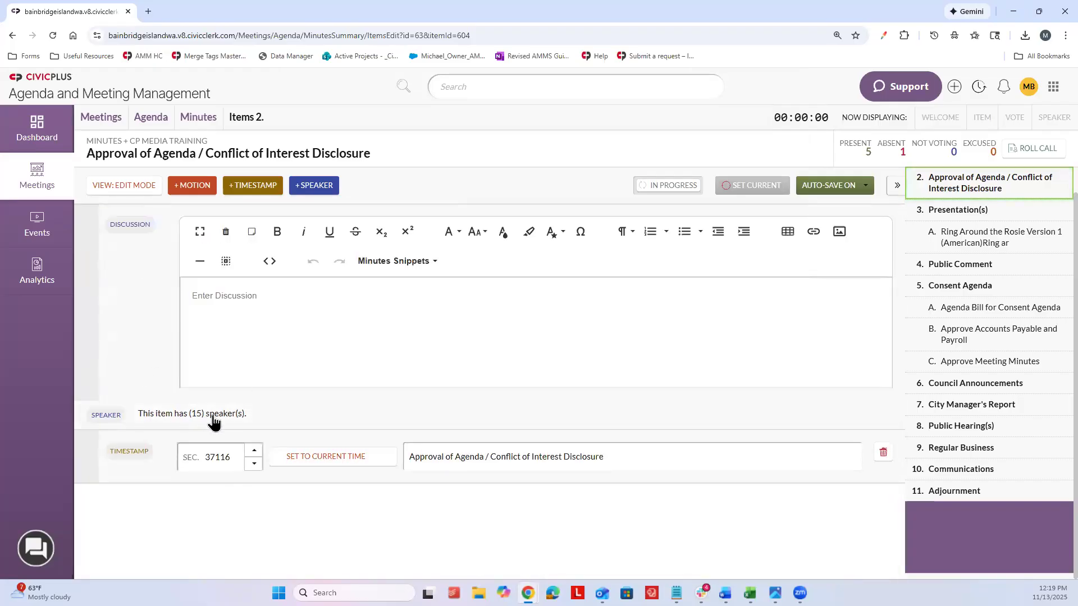
left_click(216, 419)
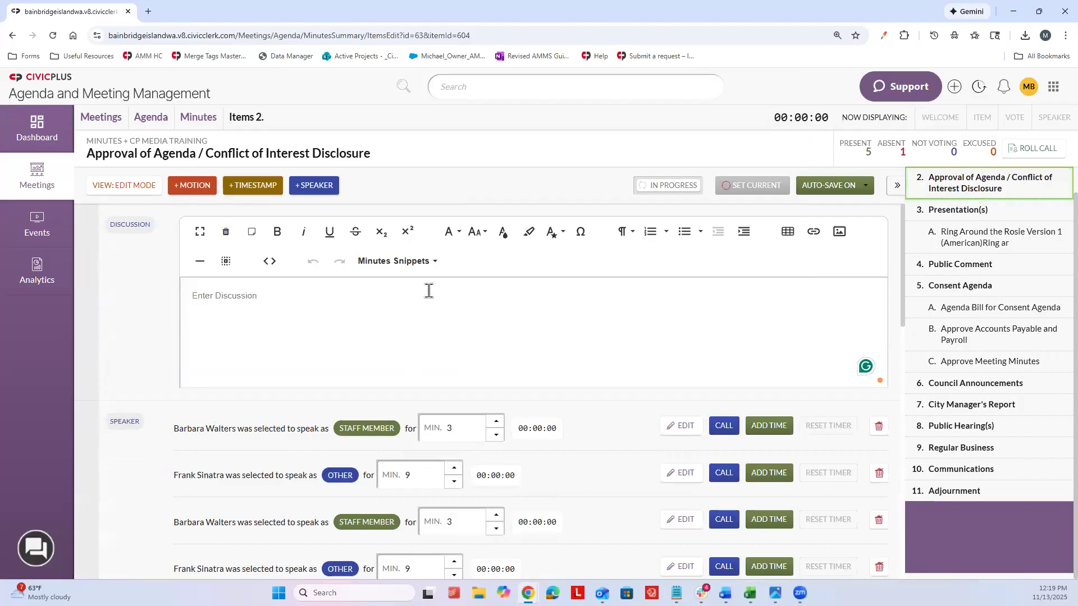
scroll(373, 392, "down", 3)
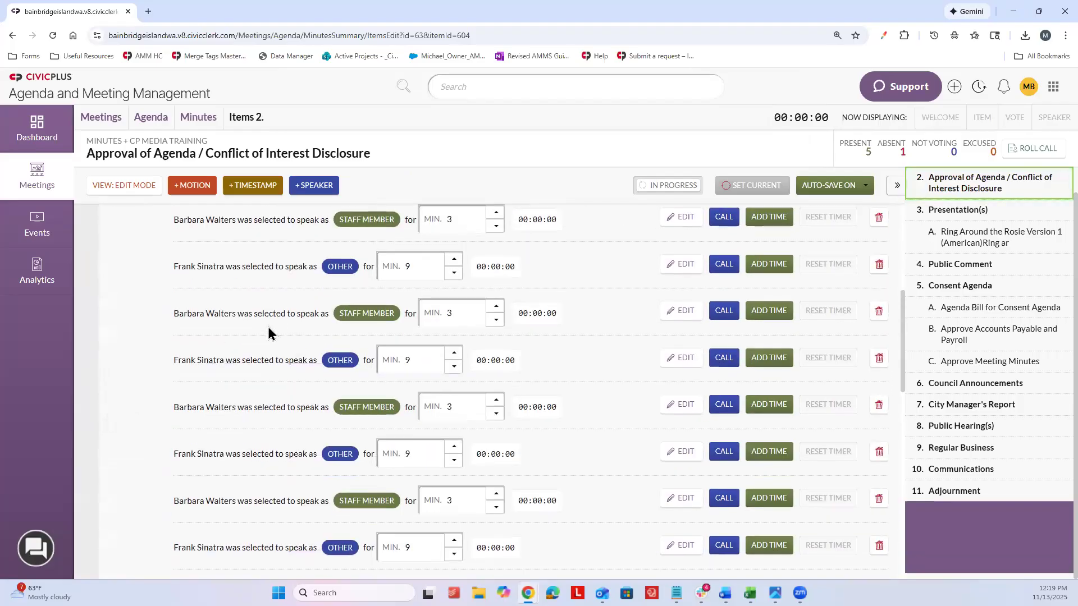
scroll(268, 331, "up", 1)
left_click(128, 257)
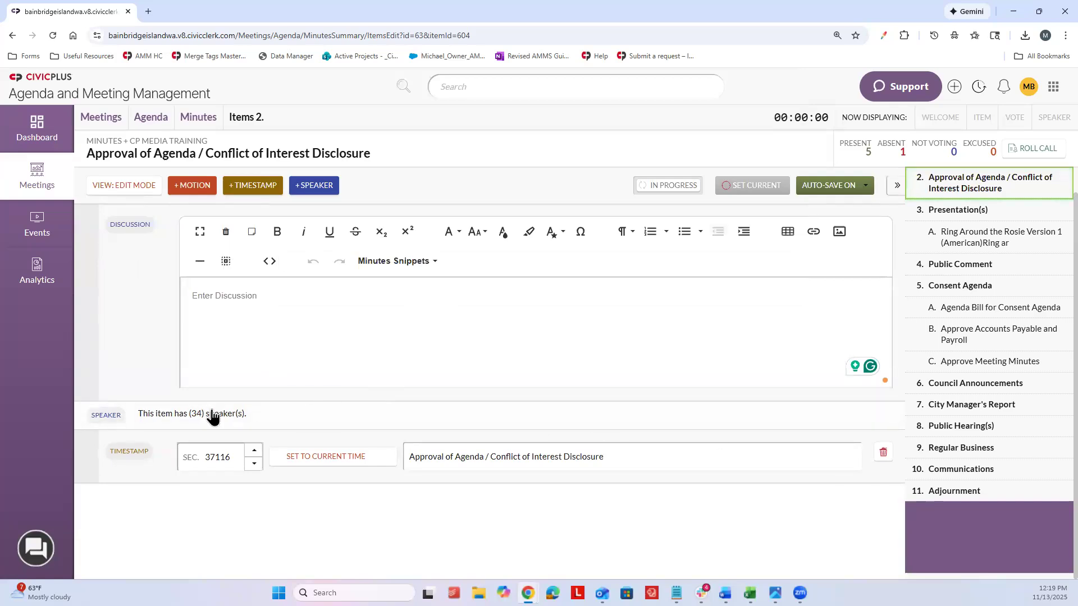
Reload the page and expand the Approval of Agenda item's refreshed speaker list.
left_click(52, 36)
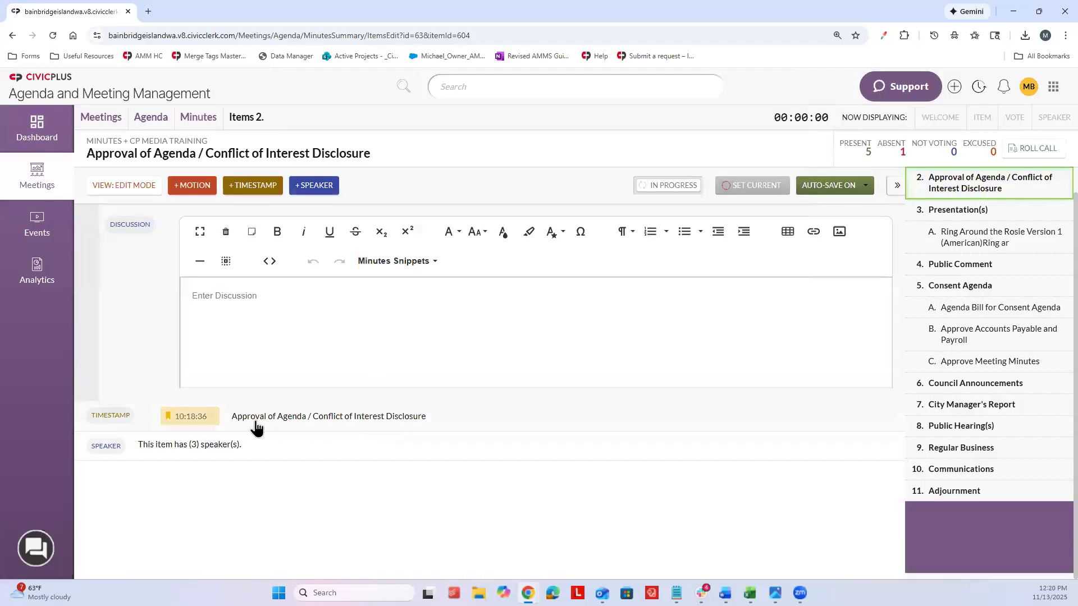
left_click(230, 446)
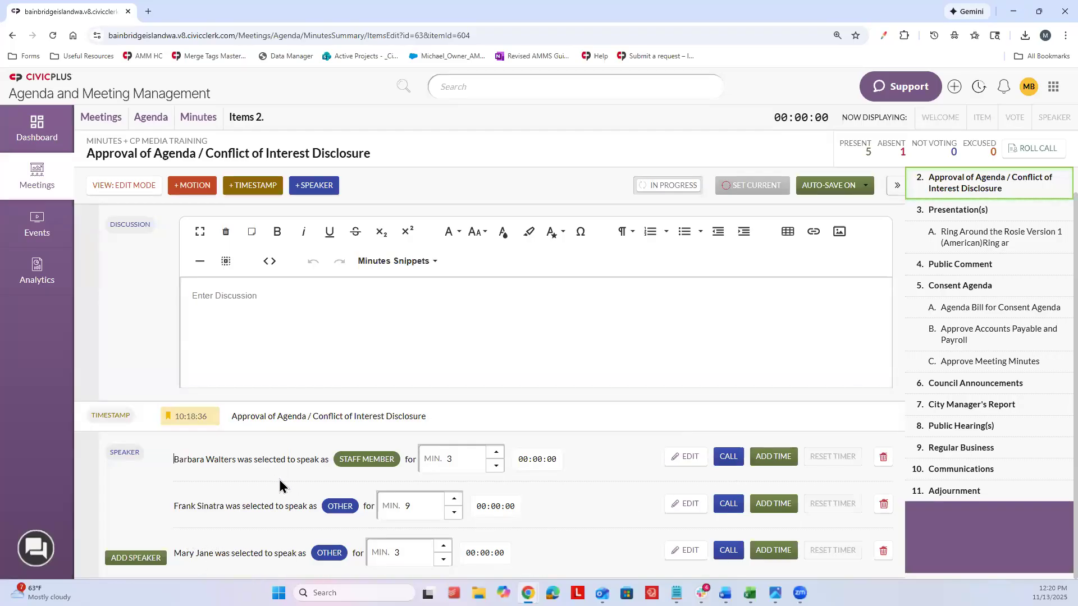
left_click(124, 454)
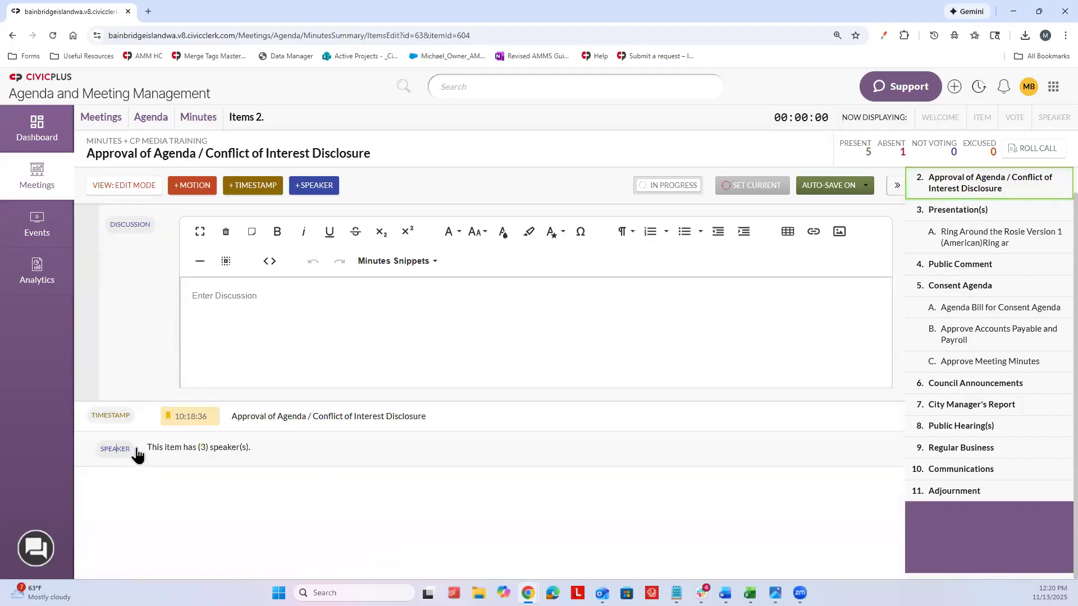
left_click(228, 433)
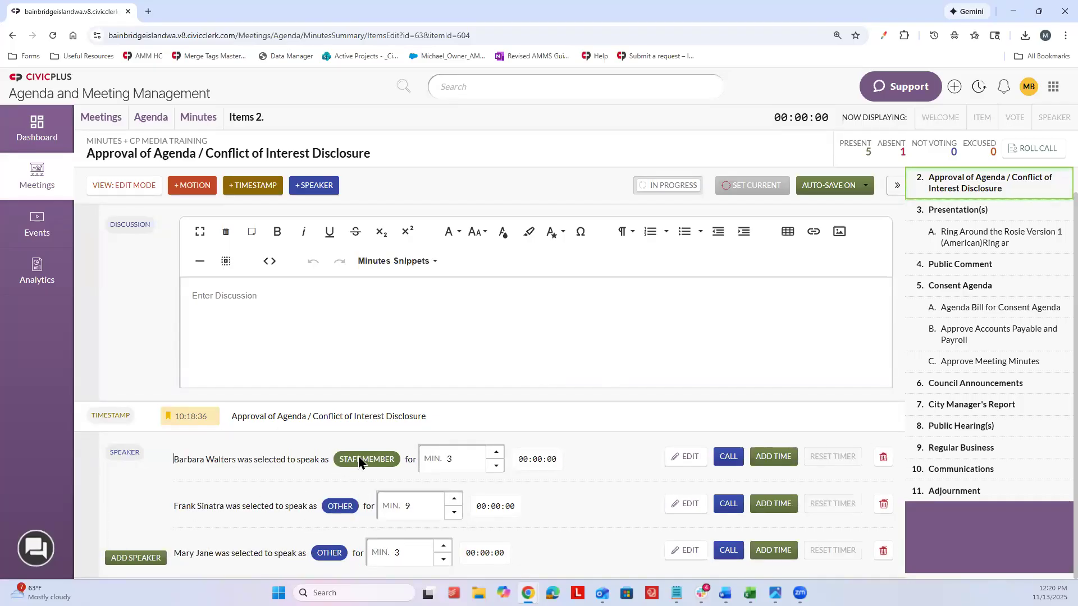
Rename the speaker Barbara Walters to Barbara Walter and save the change.
left_click(679, 456)
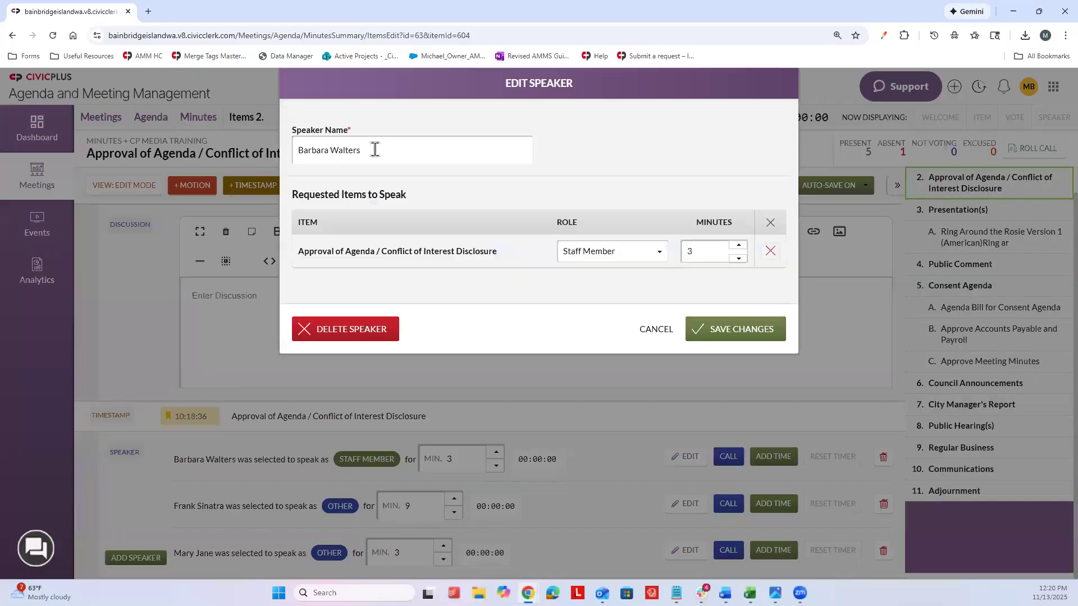
left_click(397, 161)
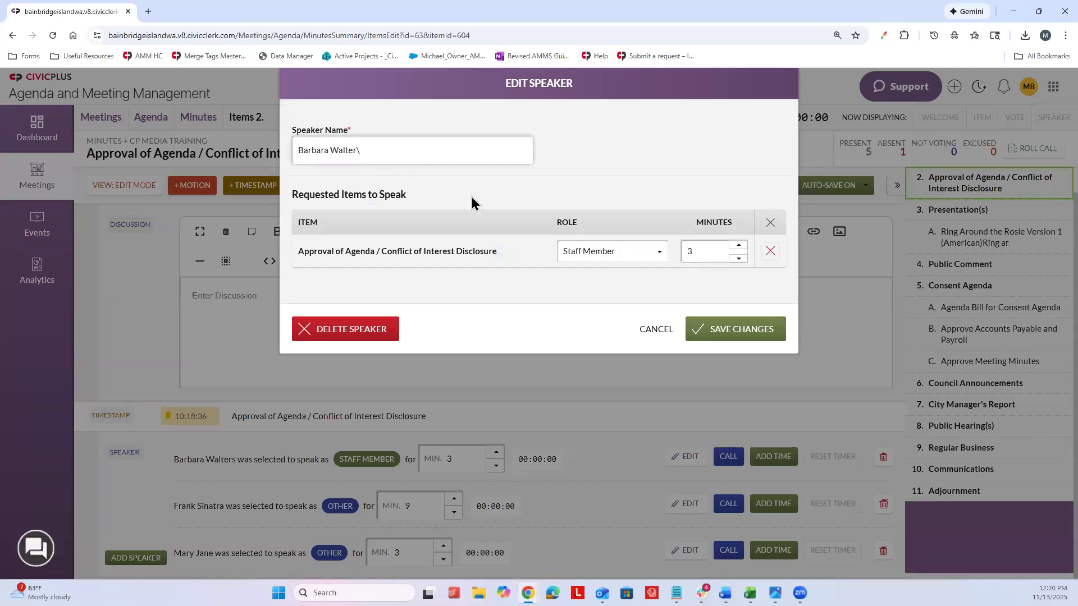
left_click(711, 328)
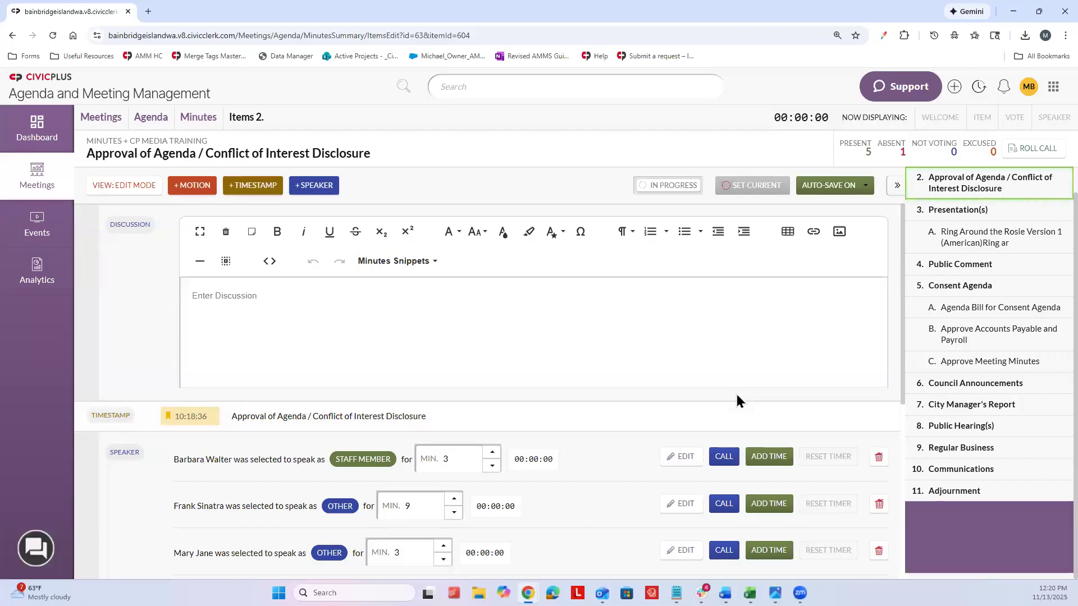
left_click(722, 456)
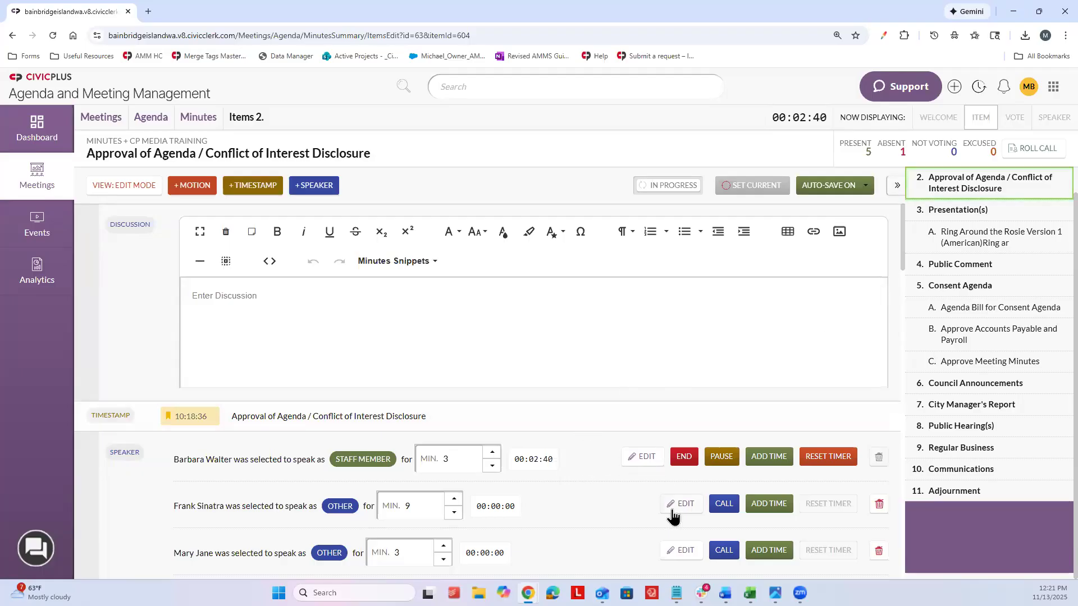
left_click(719, 465)
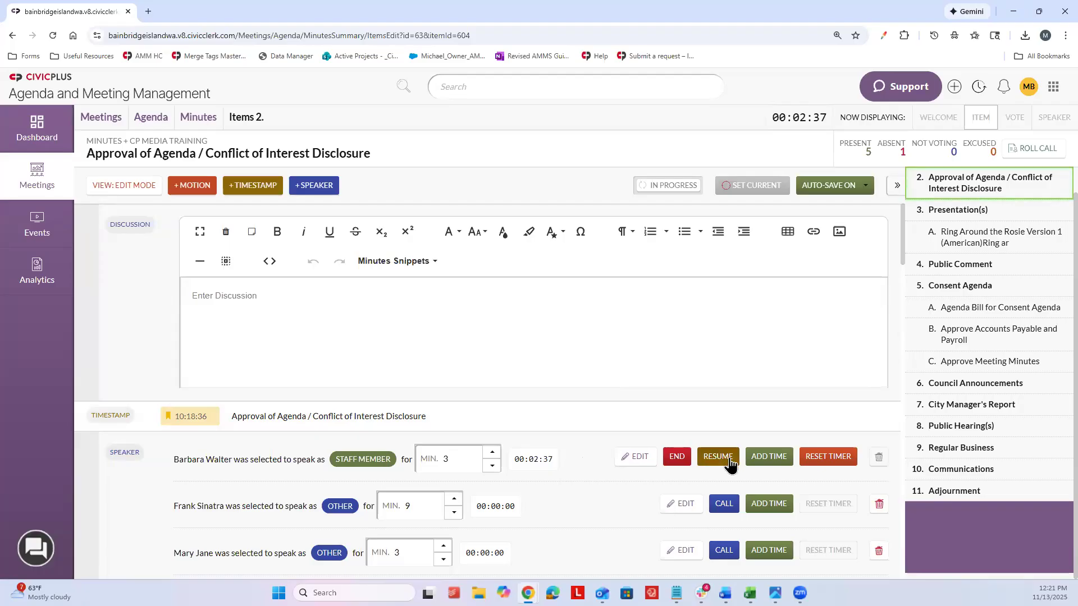
left_click(762, 462)
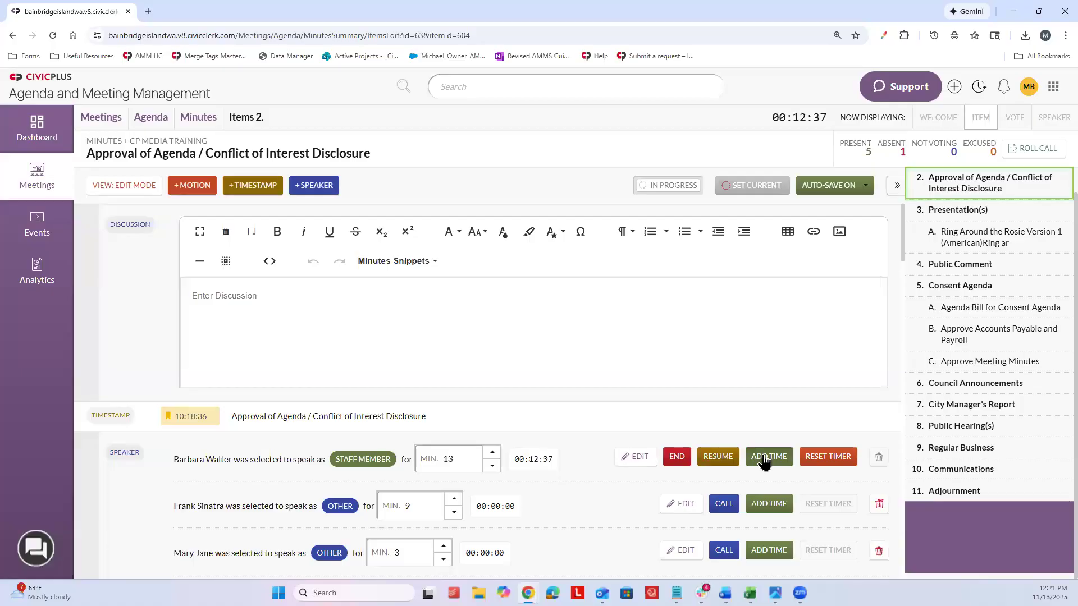
left_click(764, 460)
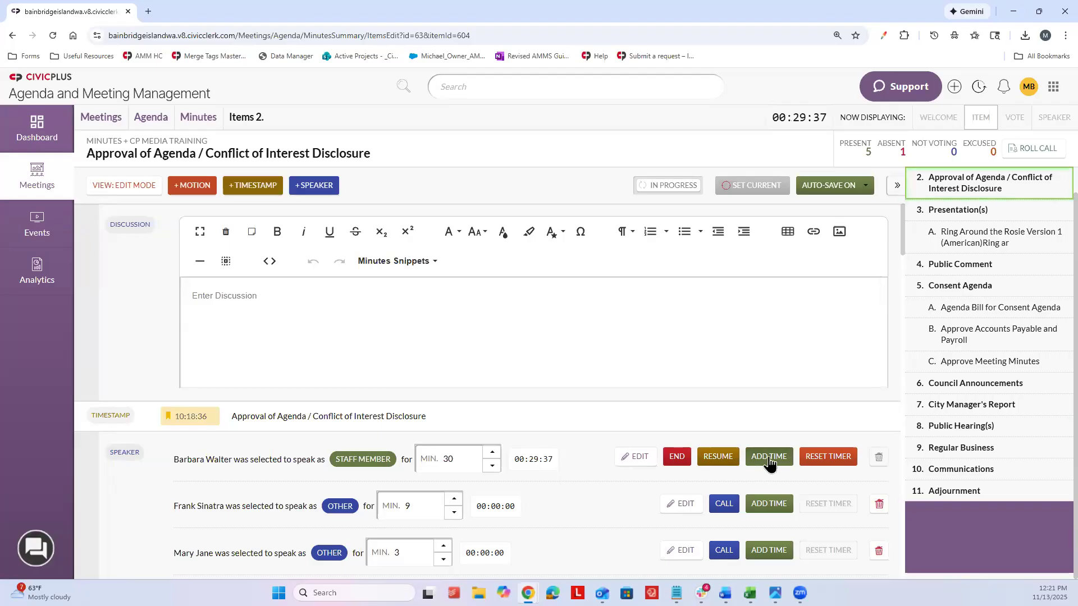
left_click(828, 456)
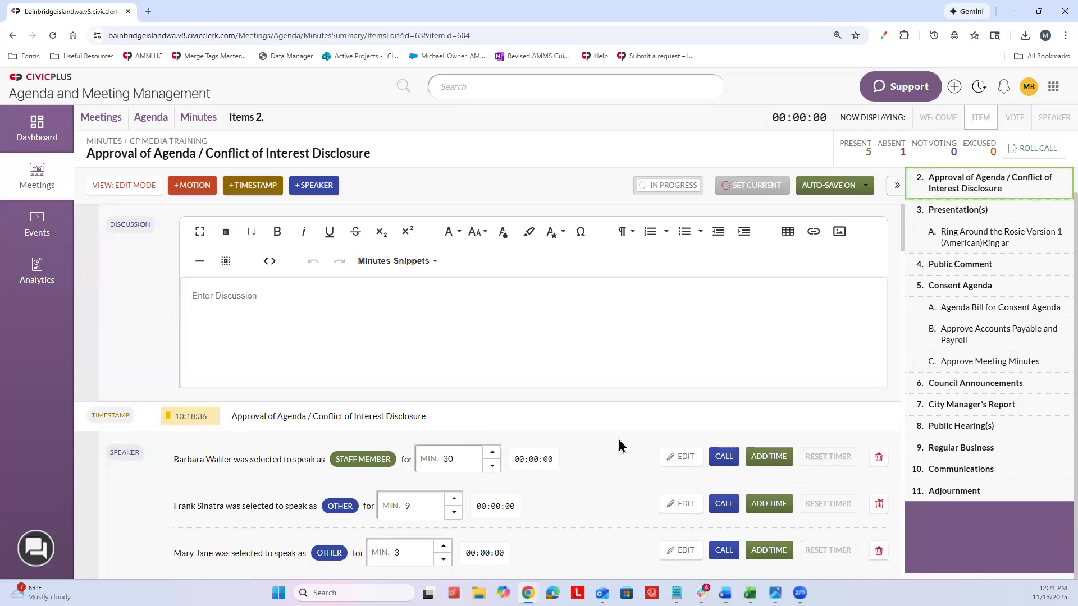
Delete the first duplicate Barbara Walters entry with the Staff Member role from the speaker list and confirm the deletion.
scroll(599, 456, "down", 1)
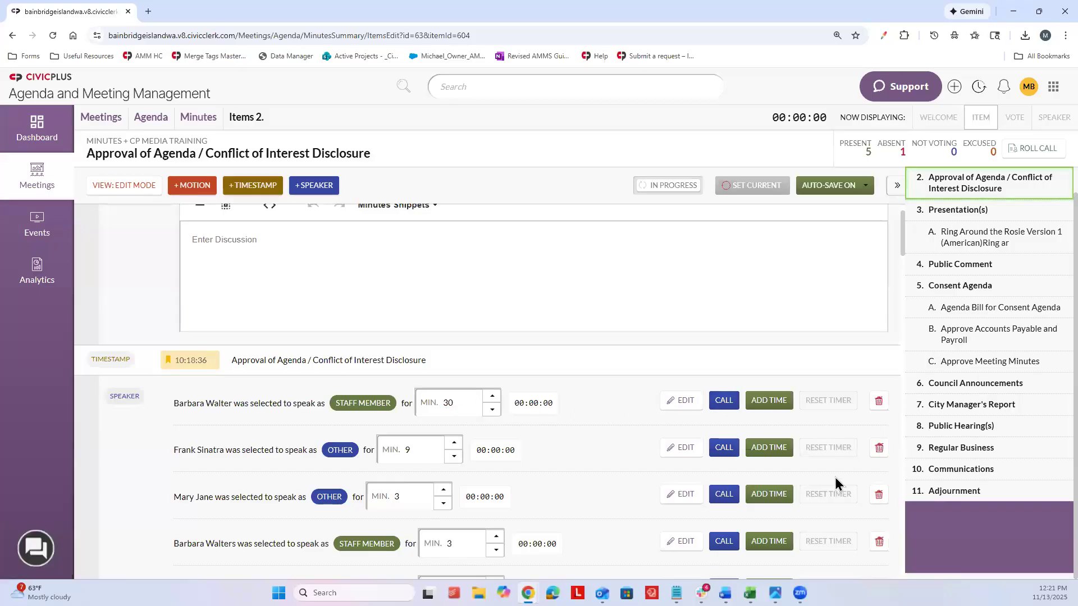
scroll(695, 402, "down", 2)
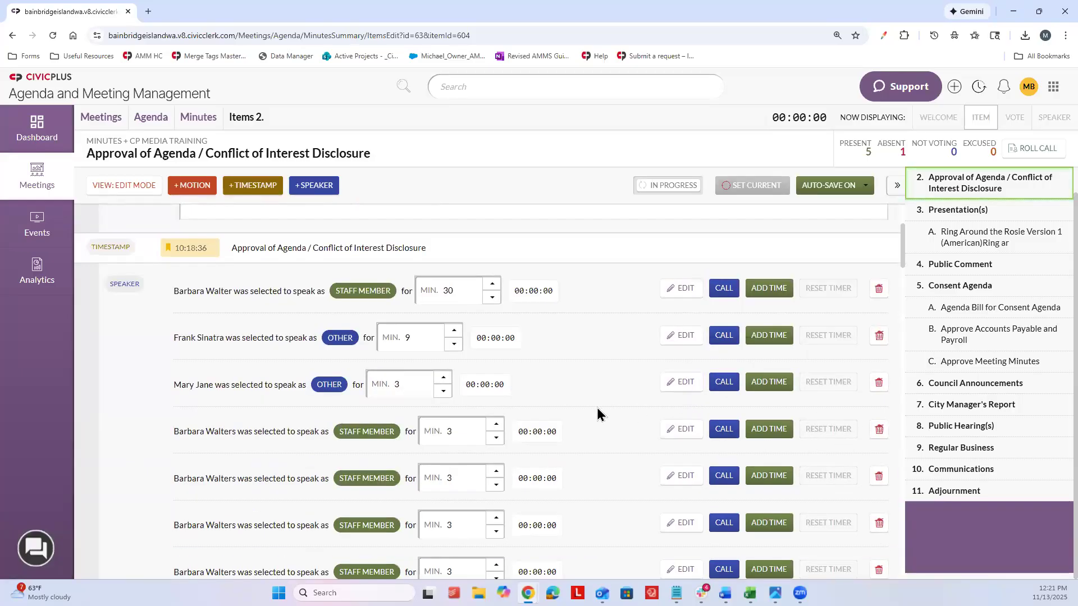
left_click(879, 428)
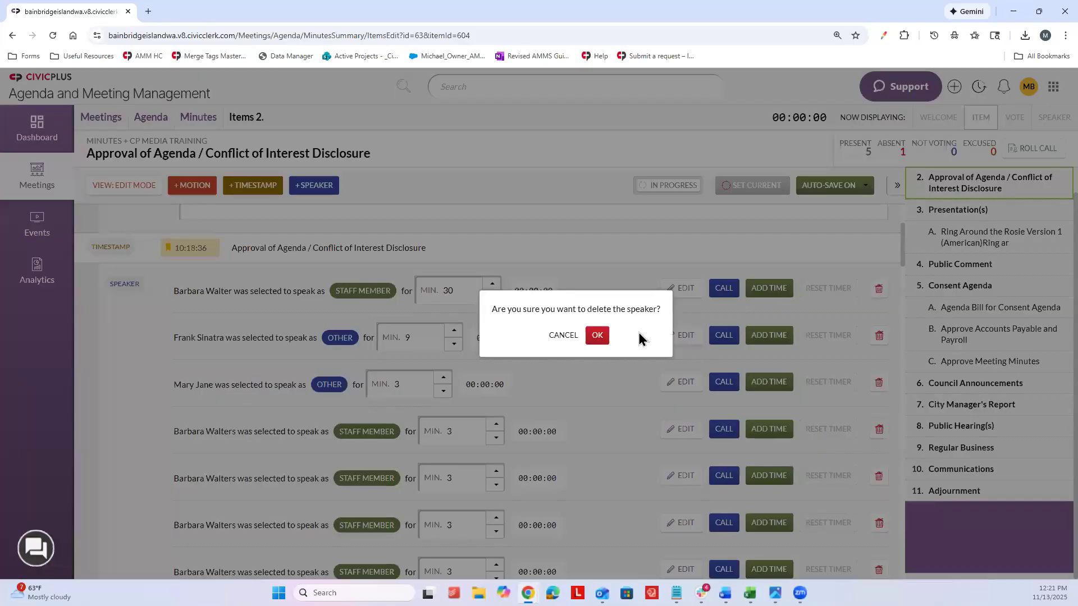
left_click(593, 335)
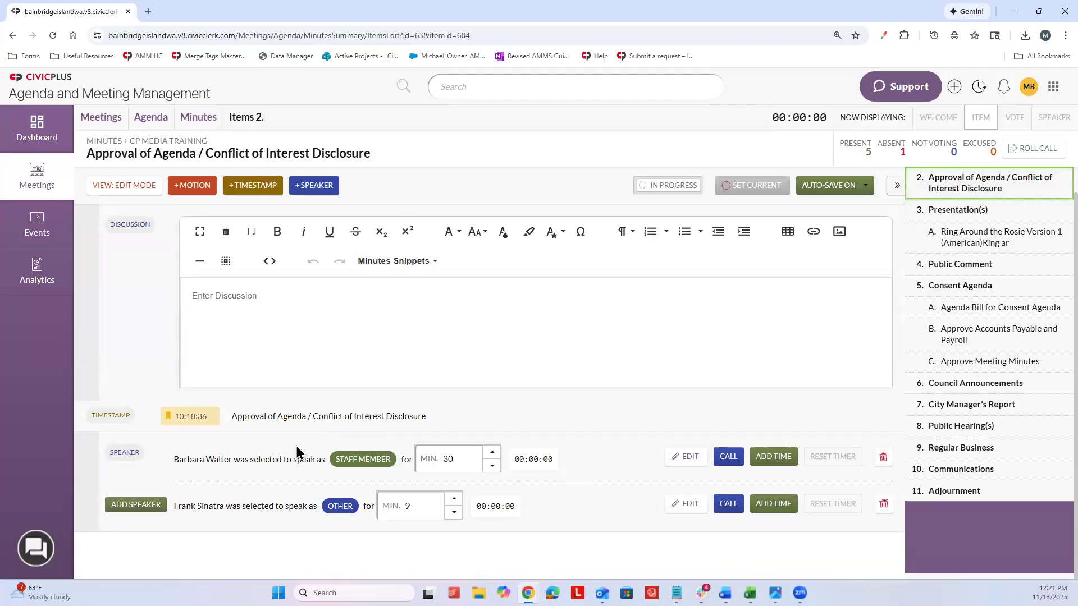
Collapse the speaker list, reload the Approval of Agenda item, and expand its speakers again.
left_click(133, 450)
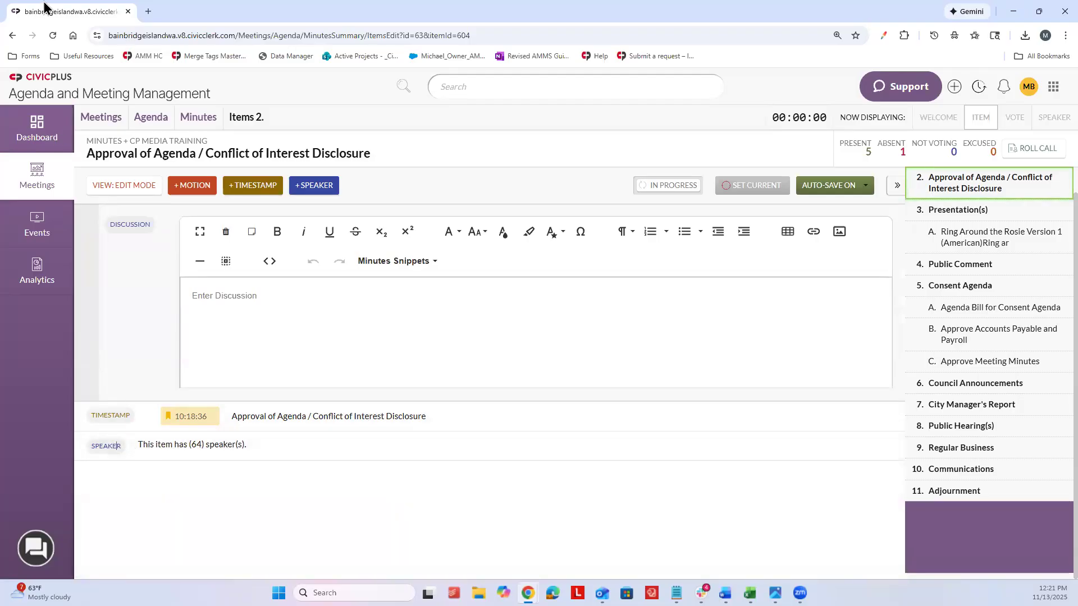
left_click(53, 36)
left_click(174, 449)
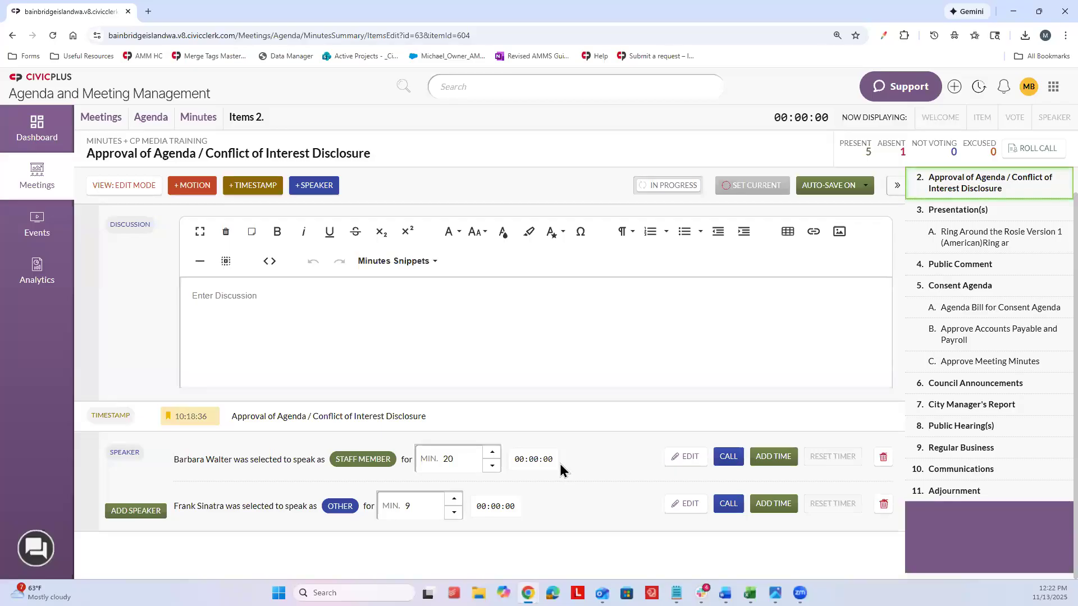
left_click(679, 455)
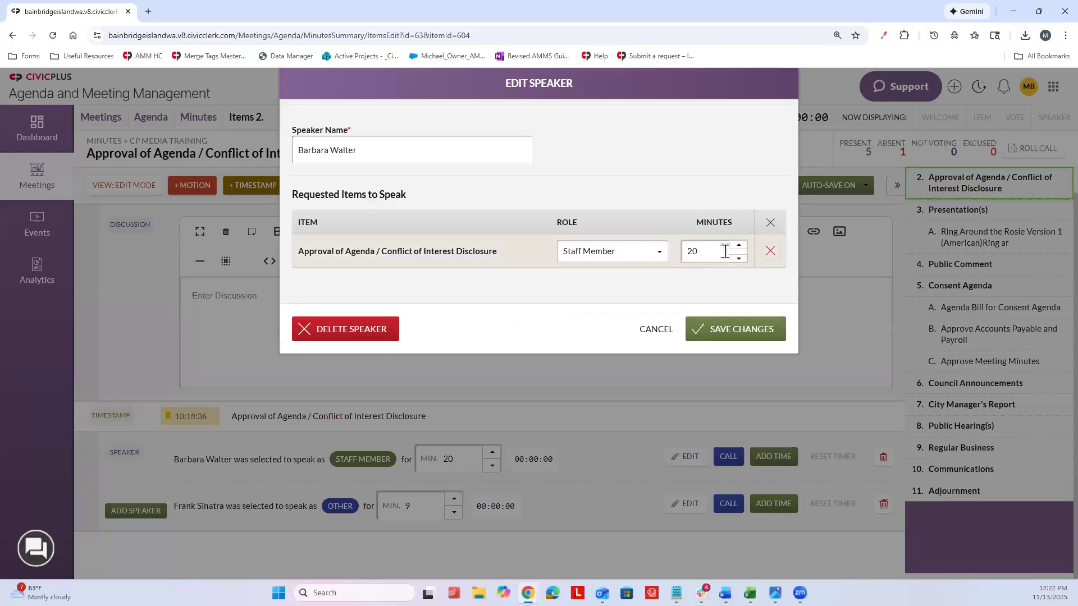
left_click(669, 330)
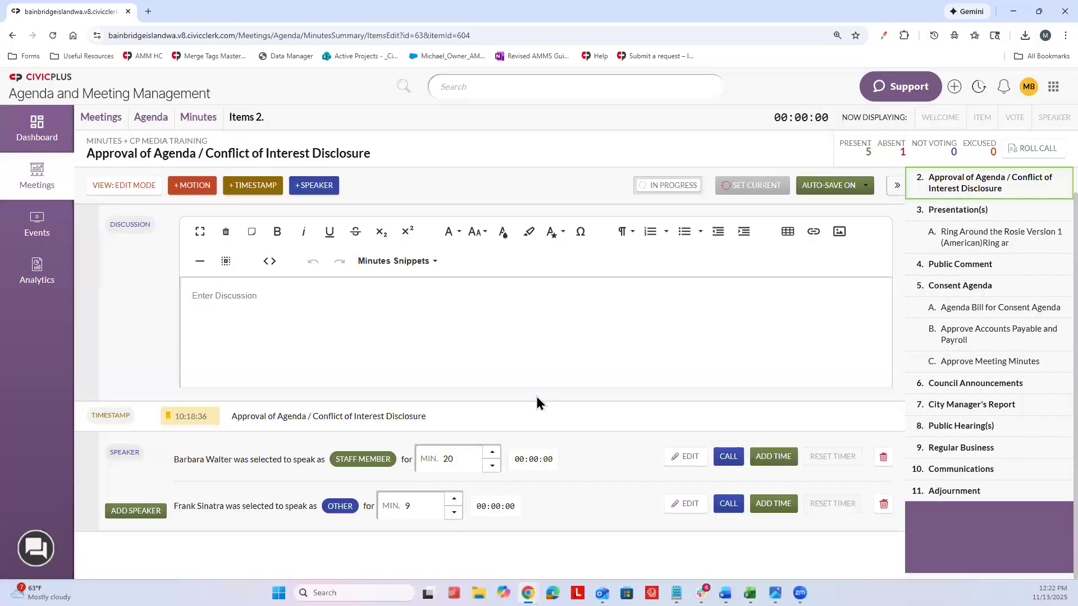
left_click(328, 188)
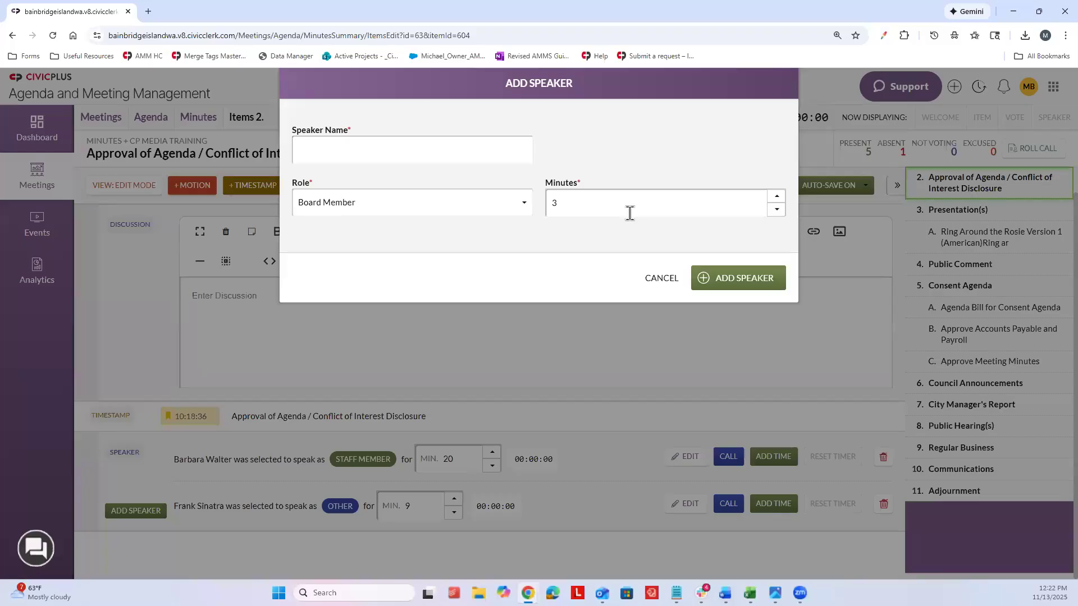
left_click(338, 326)
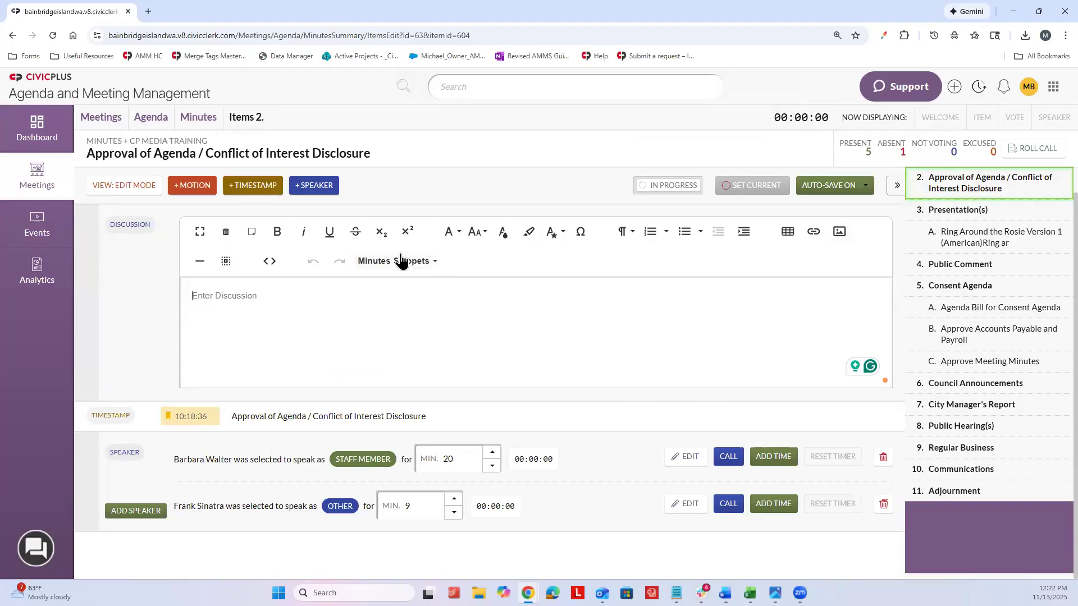
Open the Presentation(s) item, add a timestamp, and check the minutes snippets for its discussion.
left_click(963, 216)
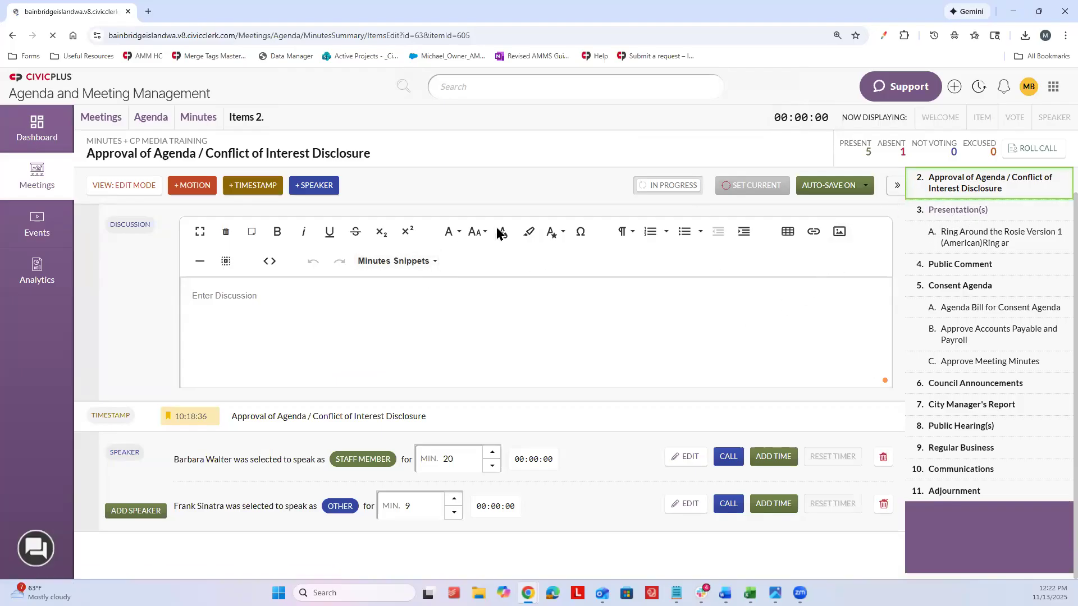
left_click(232, 185)
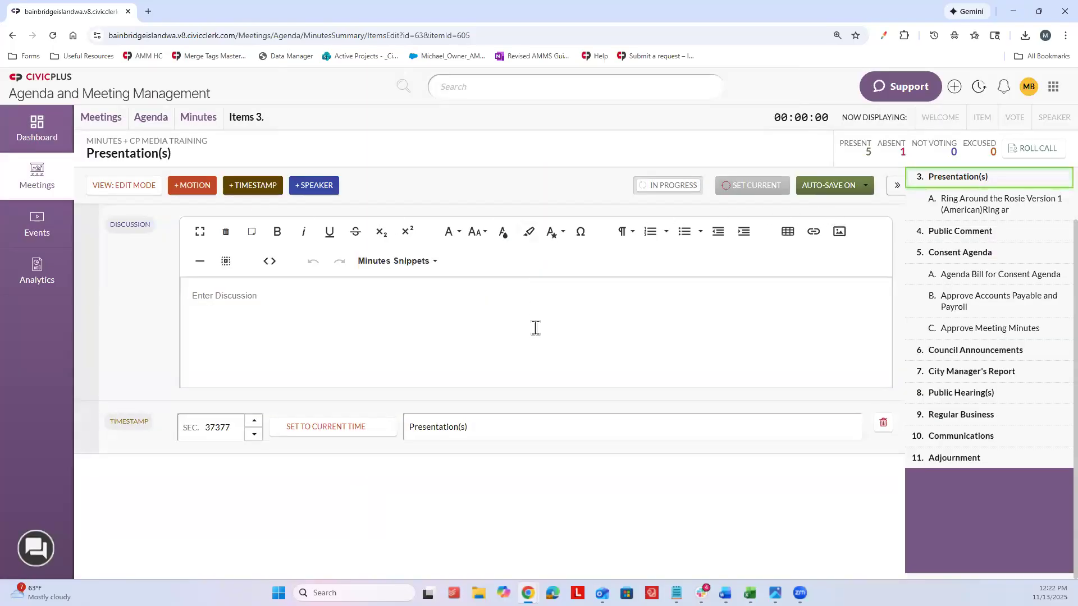
left_click(396, 262)
left_click(255, 246)
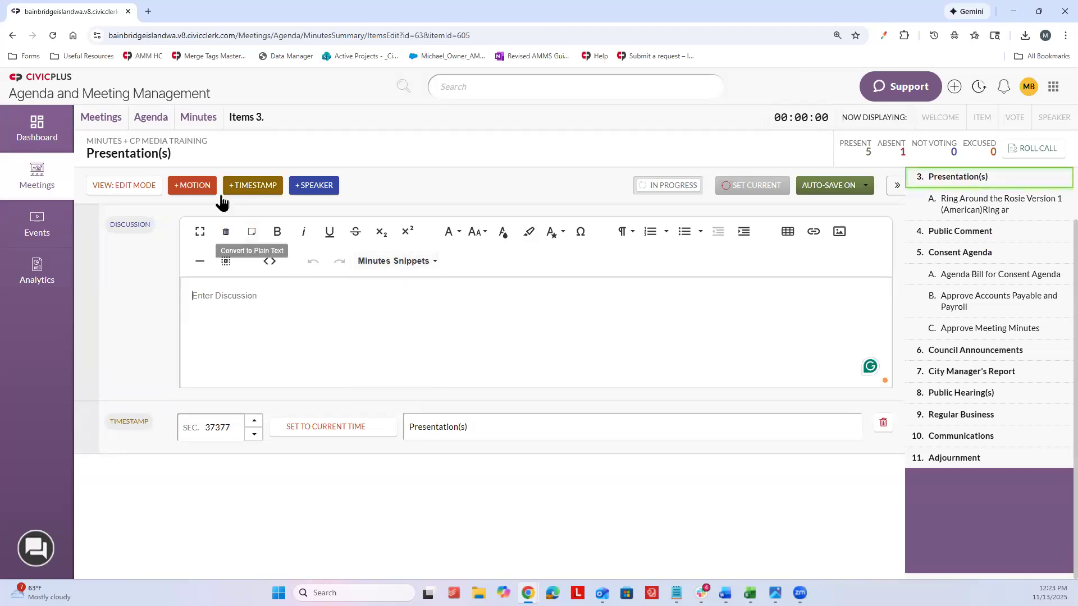
Add a motion to the Presentation(s) item and show the preset motion names.
left_click(190, 191)
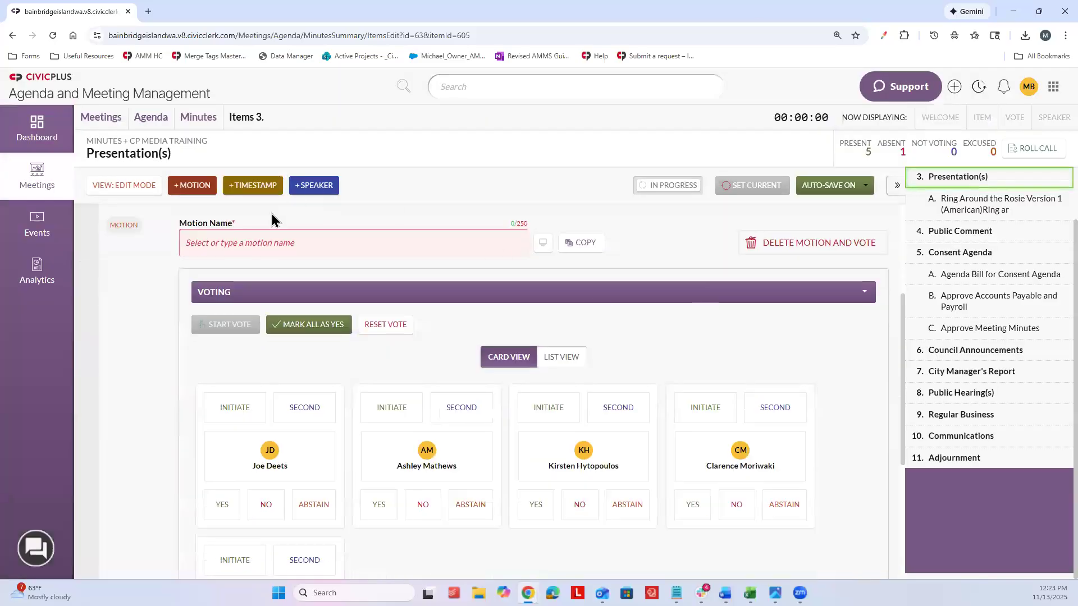
left_click(252, 246)
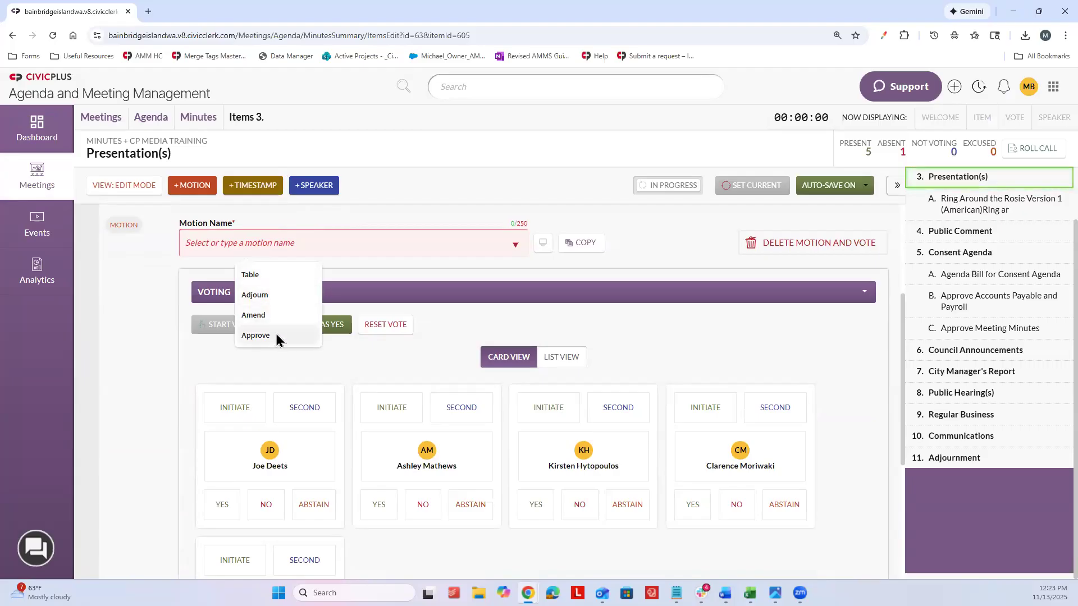
Duplicate the browser tab and examine the Agenda Item Motions under the Meetings Data Source Options in the site settings.
right_click(107, 23)
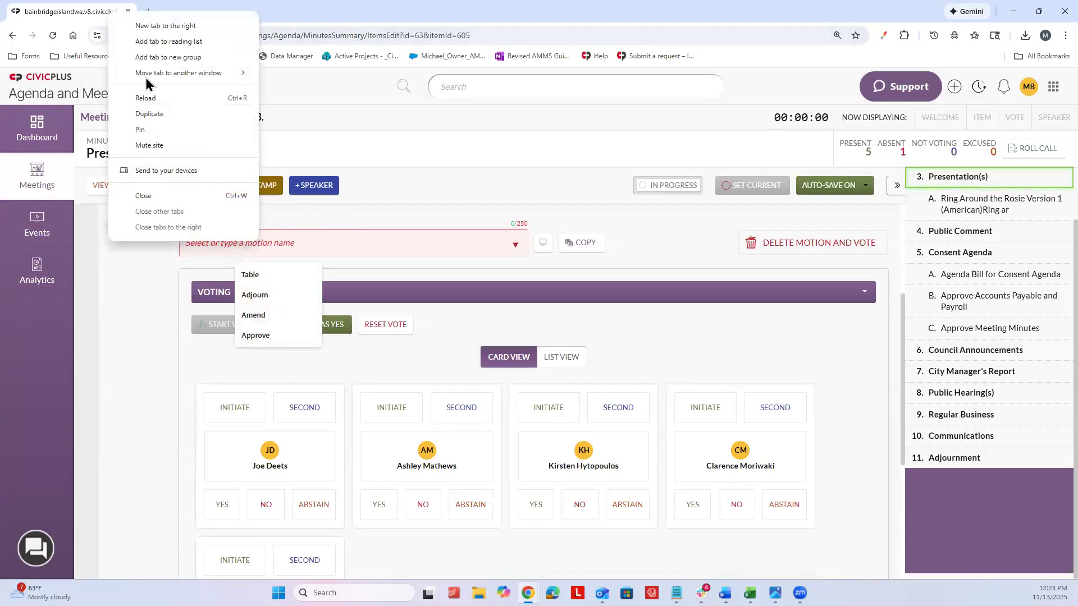
left_click(163, 112)
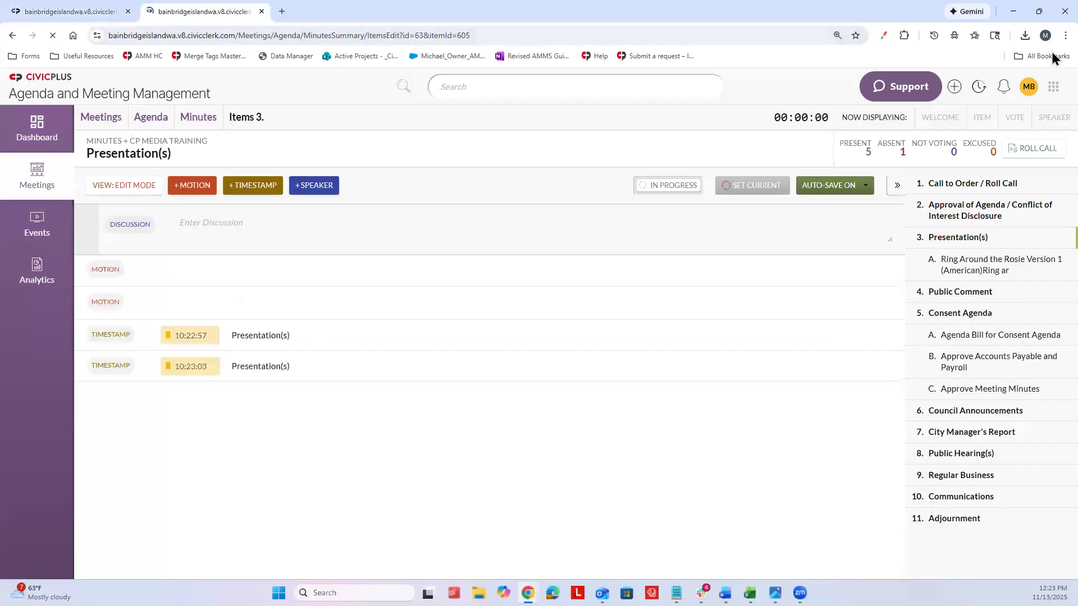
left_click(1028, 87)
left_click(956, 230)
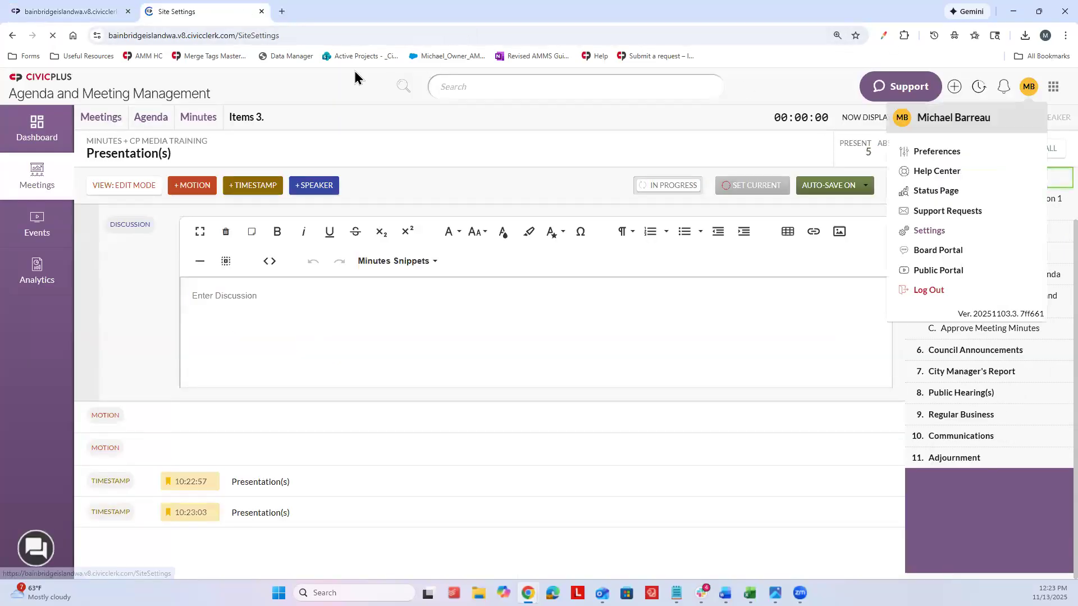
left_click(257, 166)
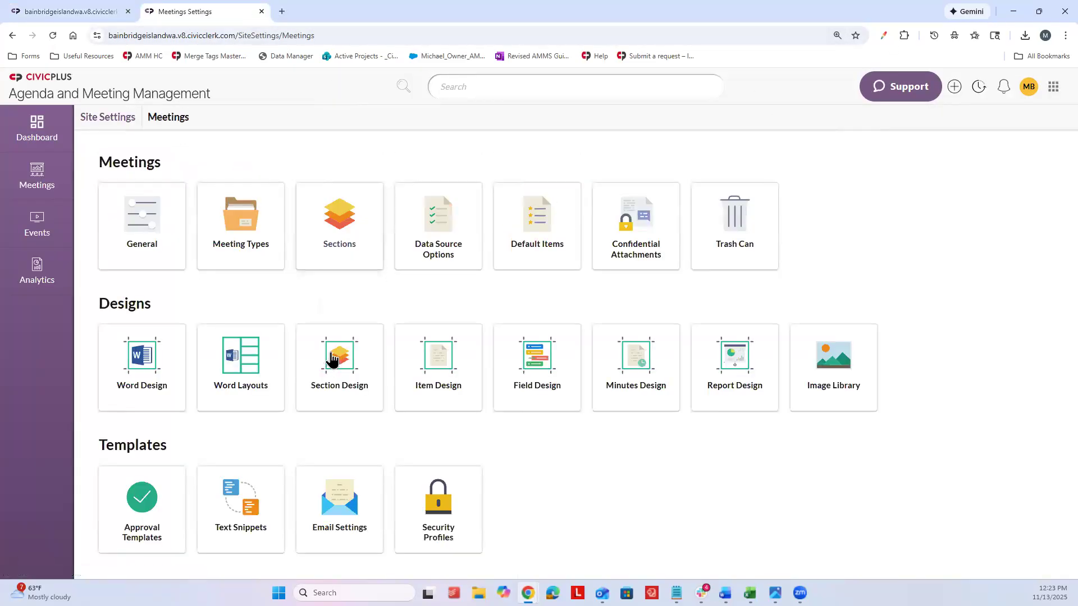
left_click(446, 217)
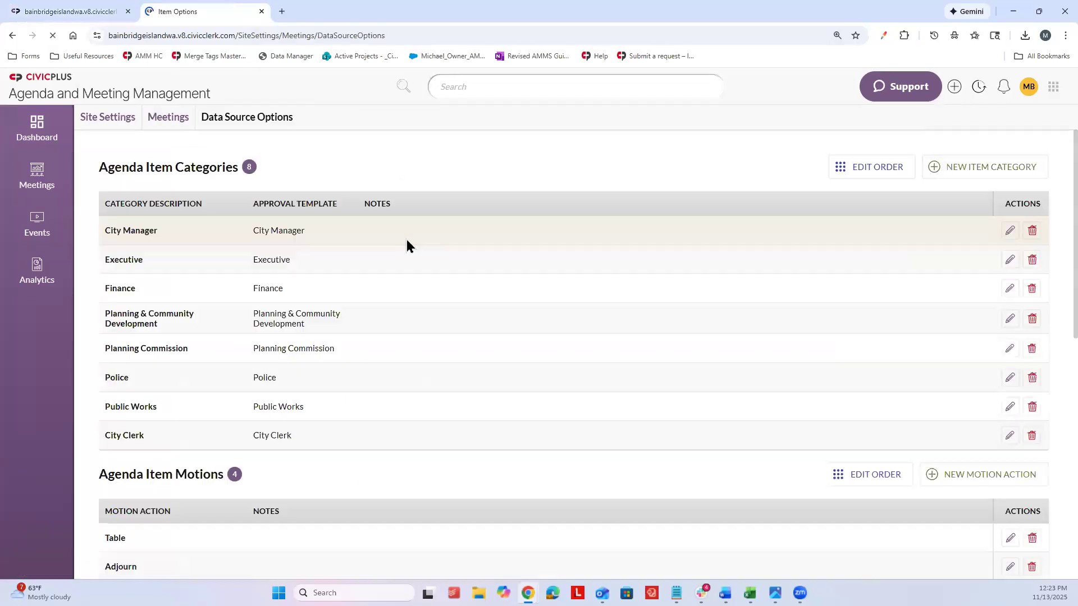
scroll(337, 243, "down", 3)
left_click_drag(99, 255, 225, 251)
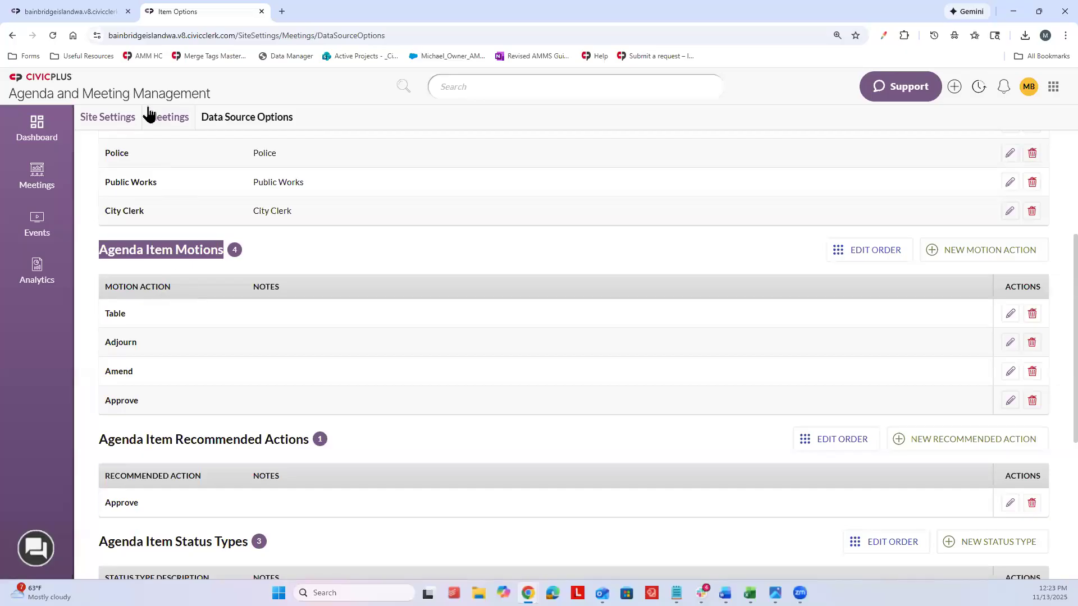
mouse_move(99, 11)
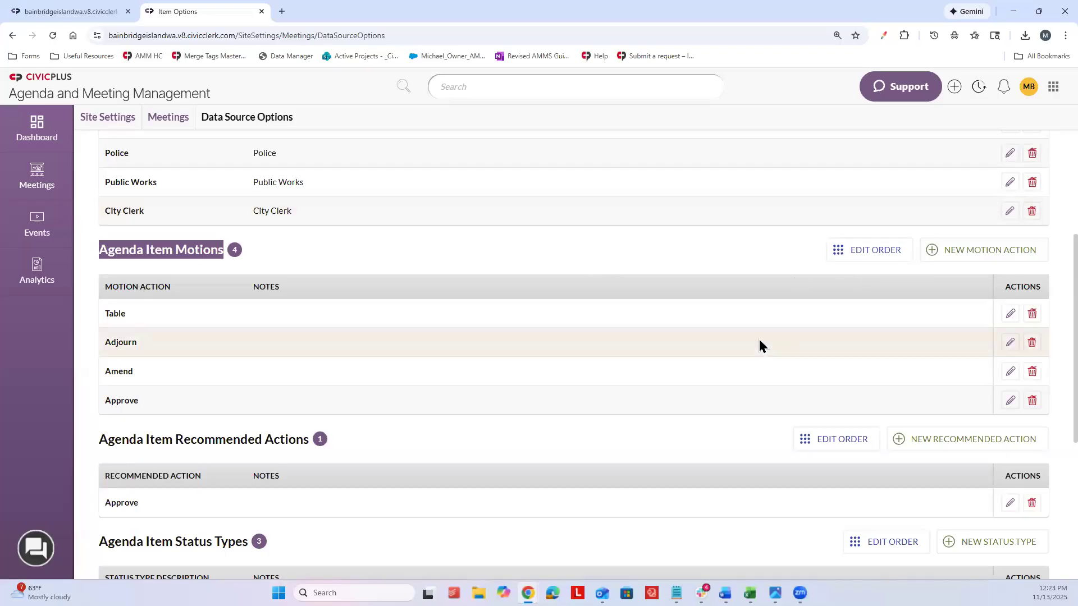
left_click(688, 272)
Return to the Presentation(s) minutes and name the new motion "This is a text field".
left_click(16, 8)
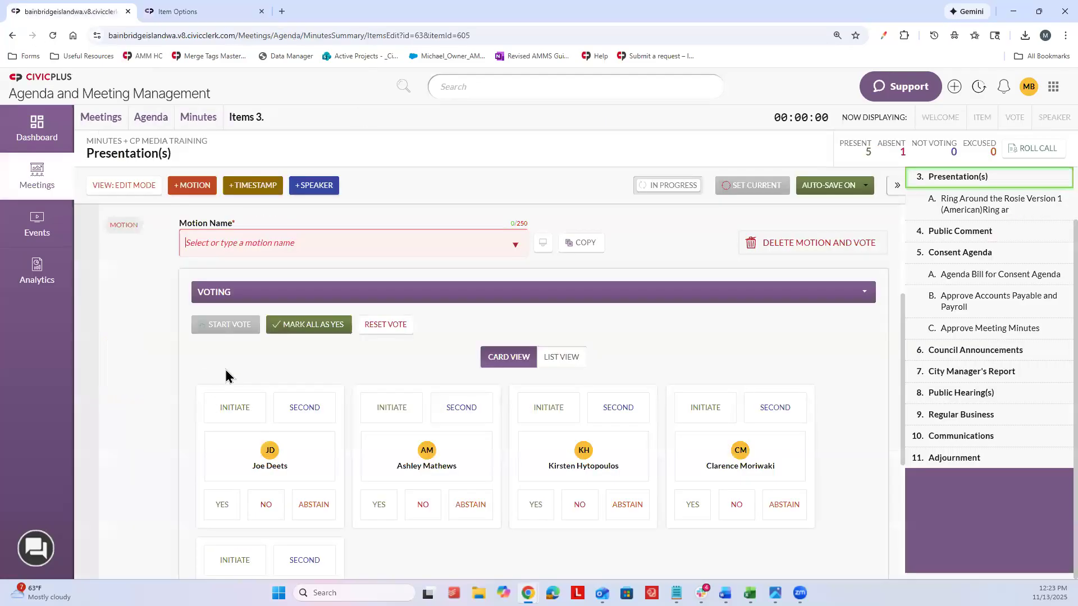
left_click(259, 242)
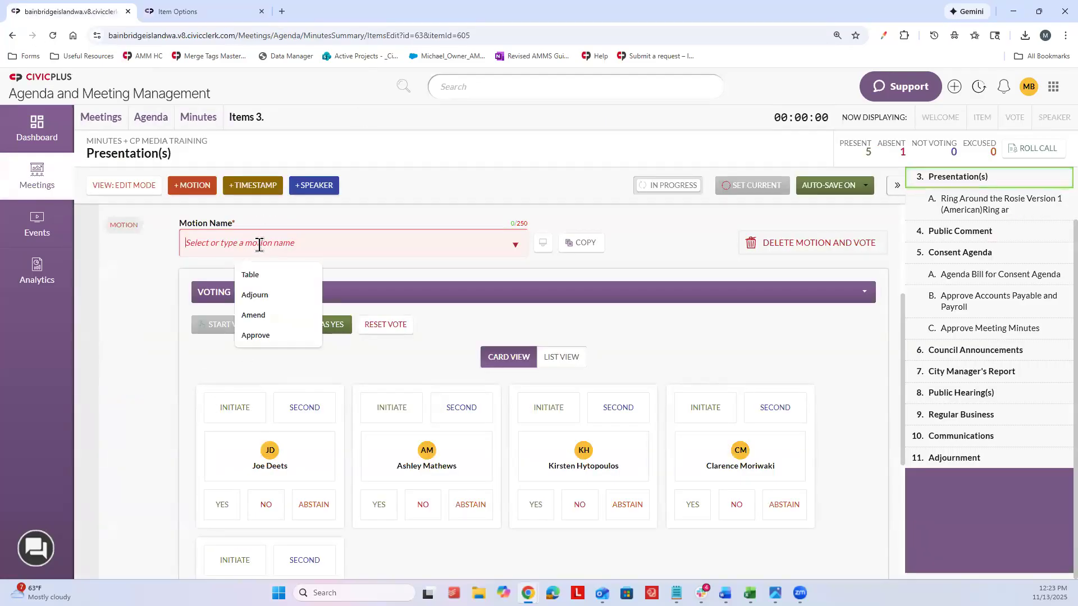
type("This is natext field")
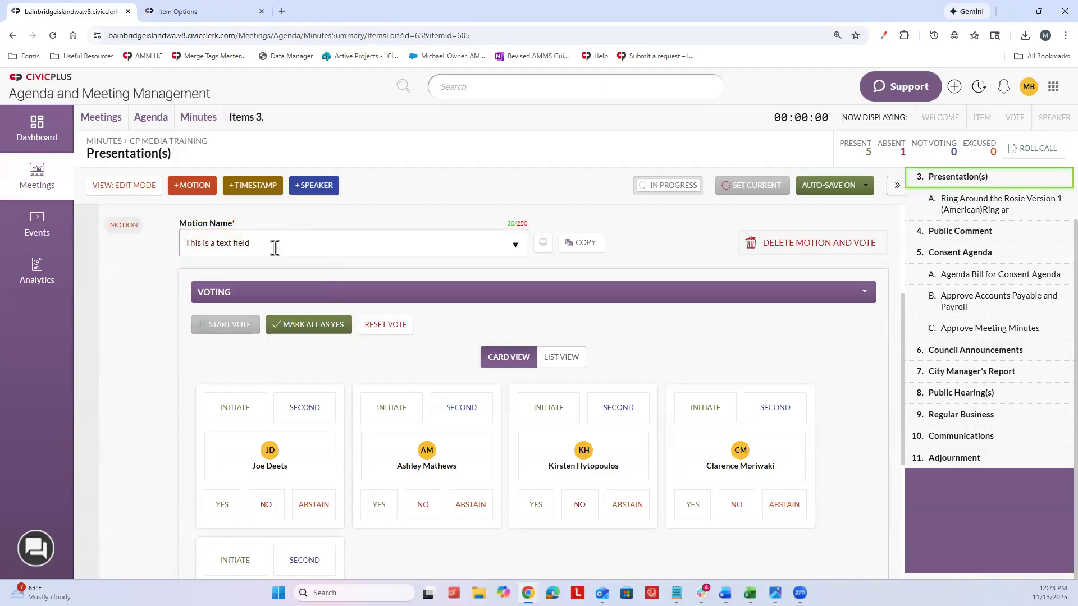
Compare the card and list views of the motion's voting section and leave it in list view.
scroll(275, 248, "down", 2)
scroll(276, 249, "up", 1)
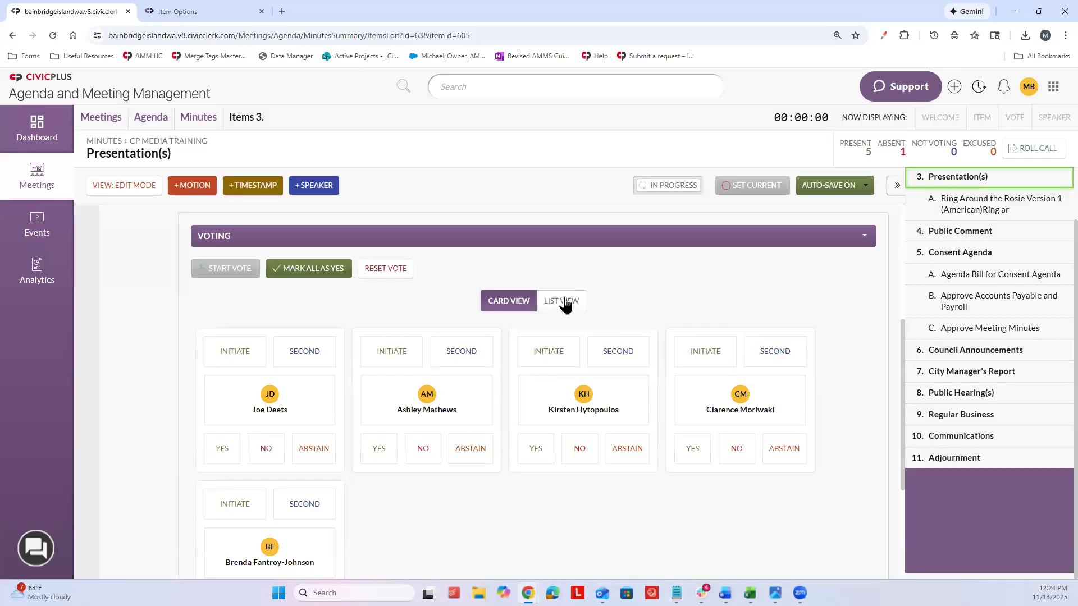
left_click(563, 301)
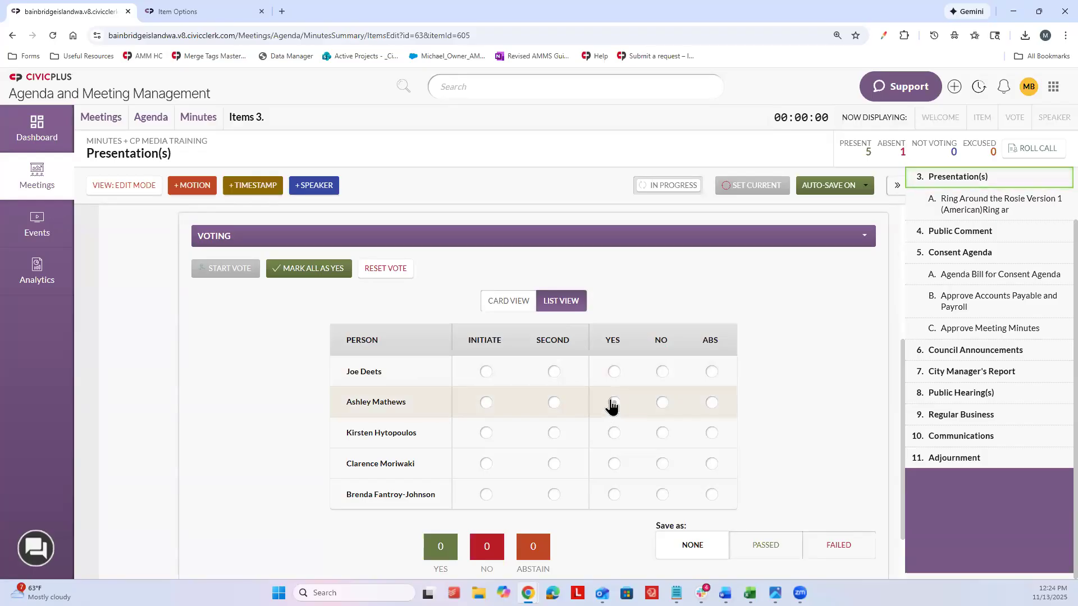
left_click(509, 303)
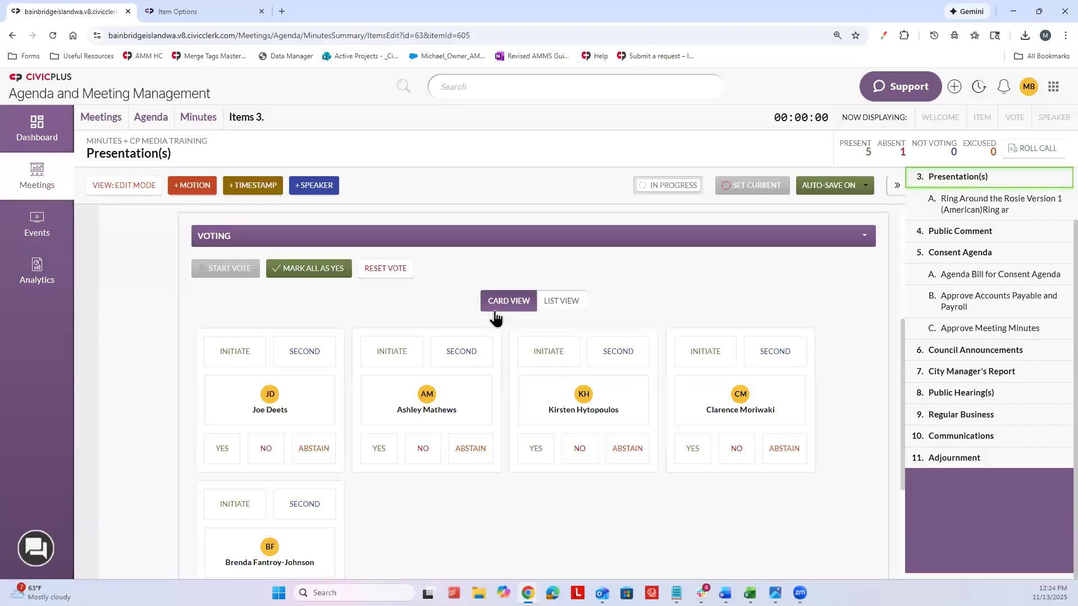
left_click(552, 308)
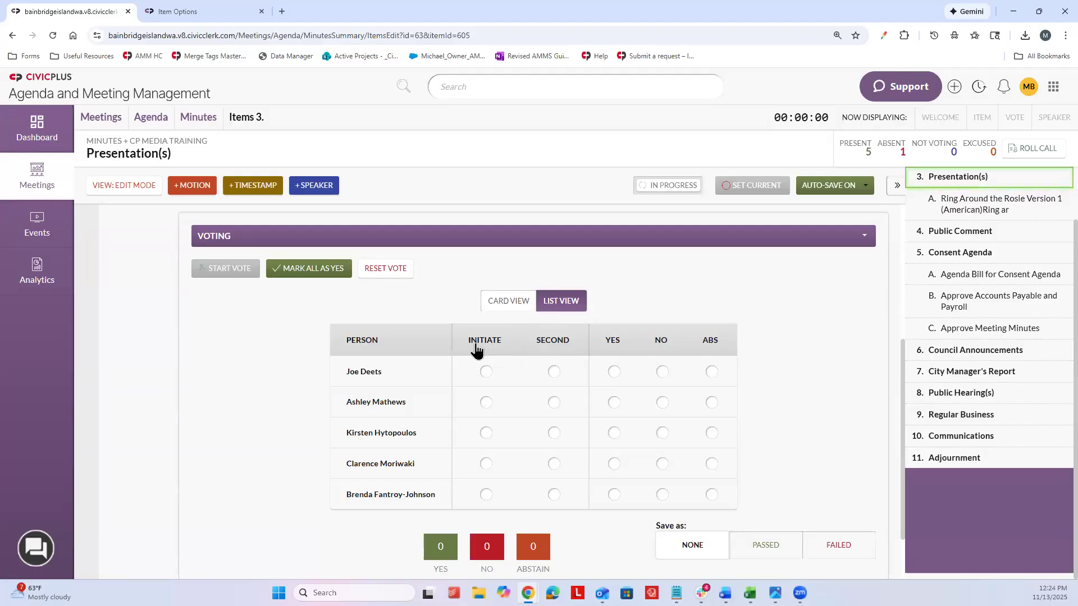
Record the vote with the first listed member initiating, the third seconding and voting no, and everyone else voting yes.
left_click(487, 372)
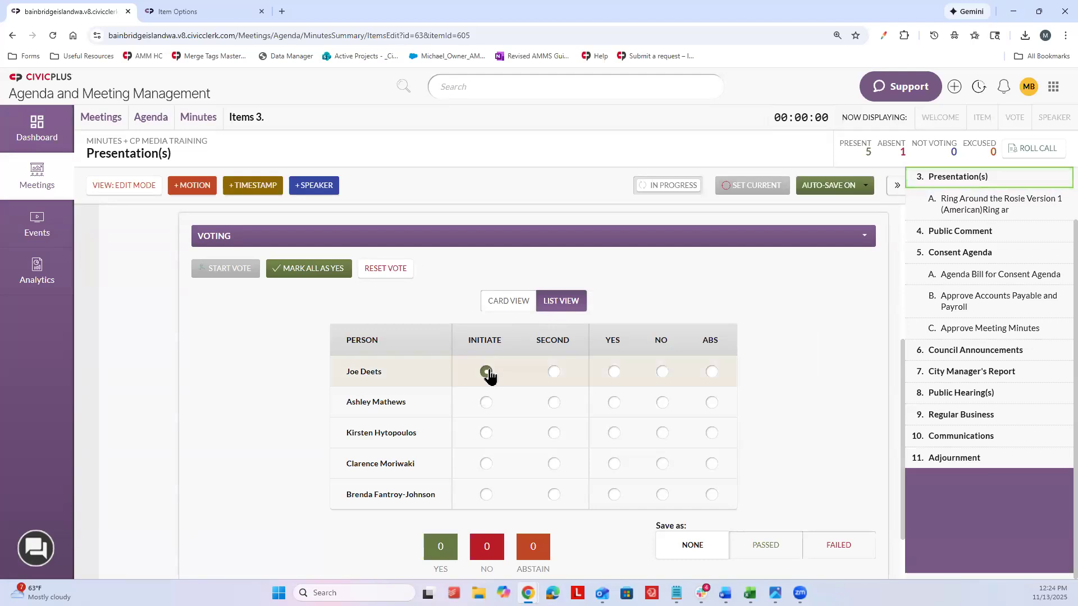
left_click(553, 433)
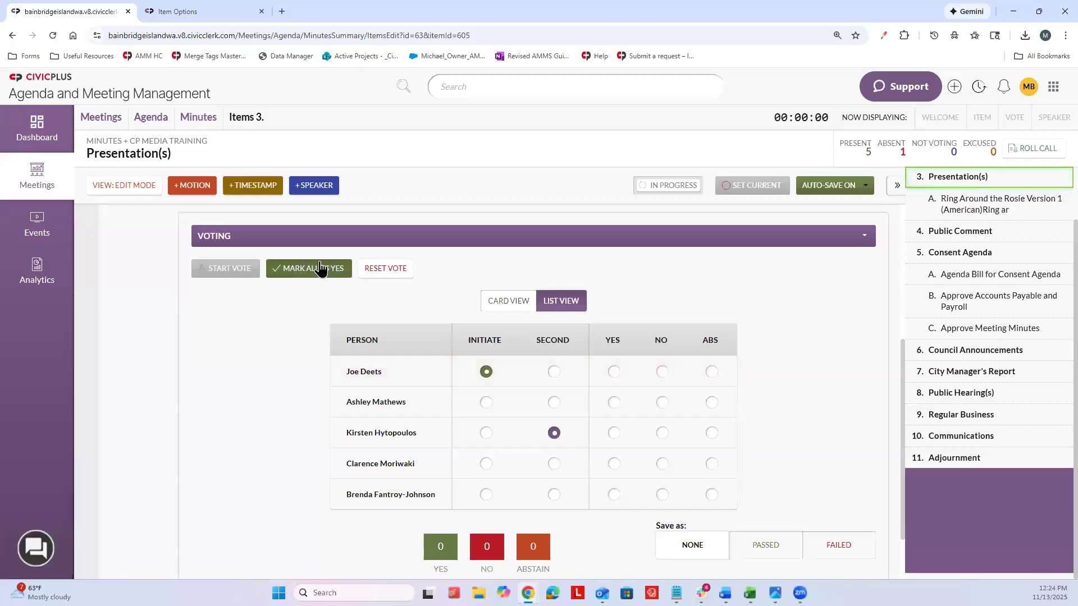
left_click(303, 270)
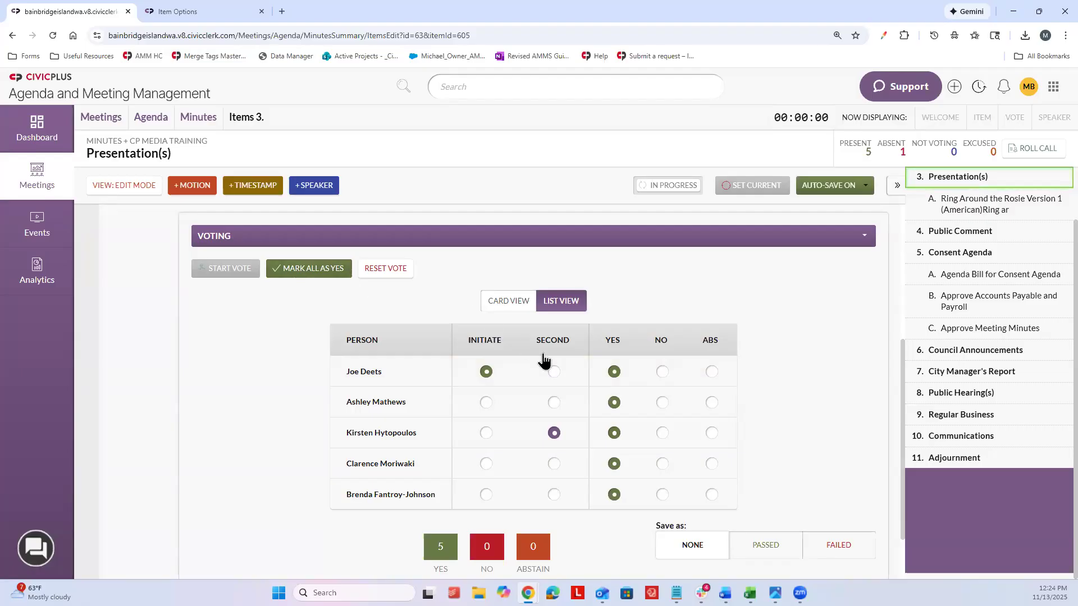
left_click(663, 433)
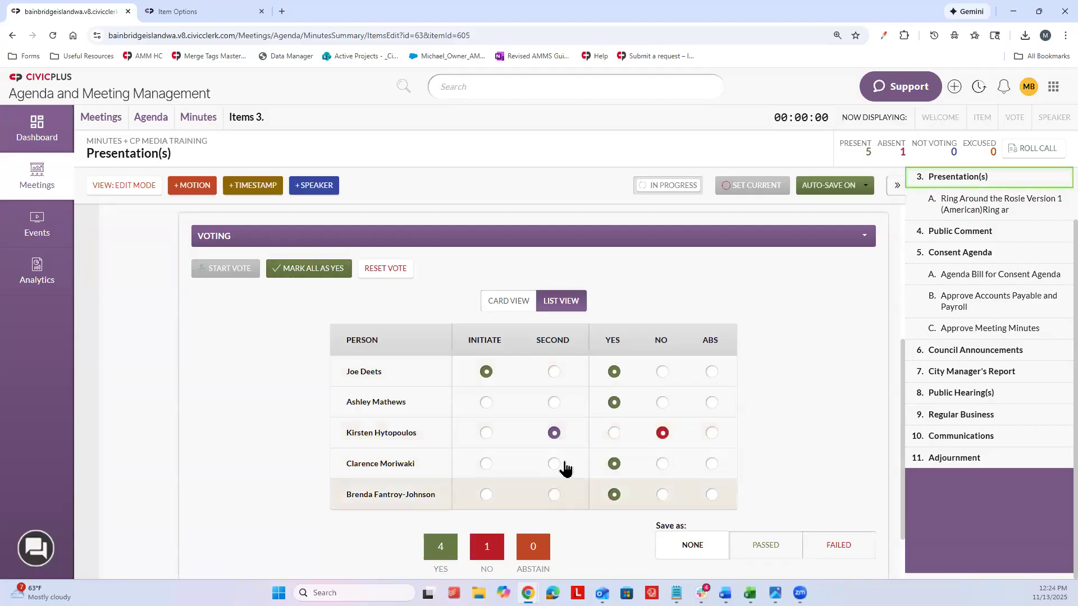
Save the motion's vote as Passed and check the status shown beside the motion name.
scroll(614, 440, "down", 1)
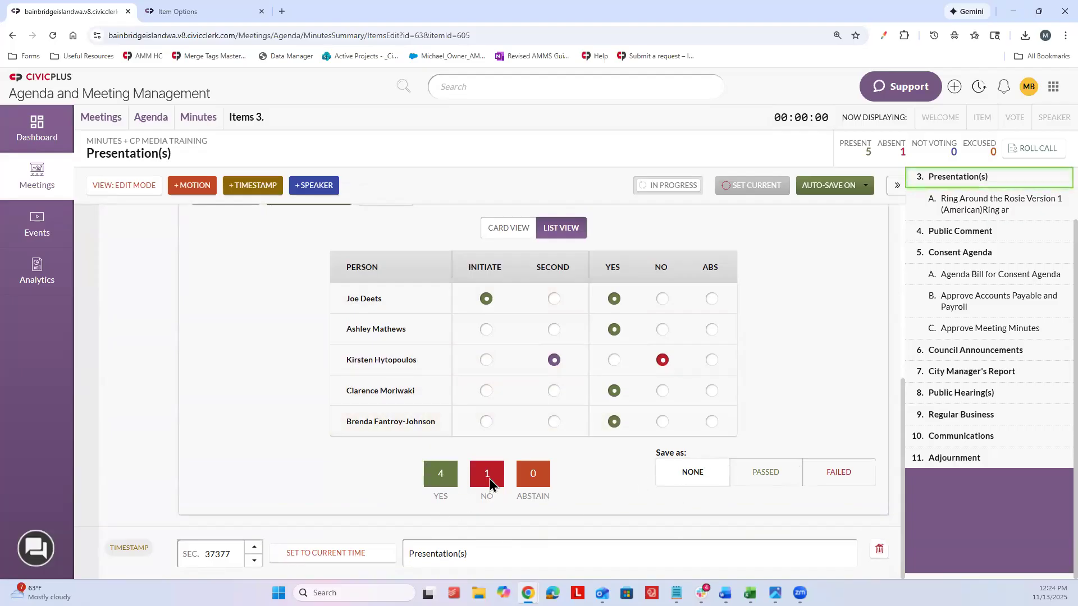
left_click(759, 480)
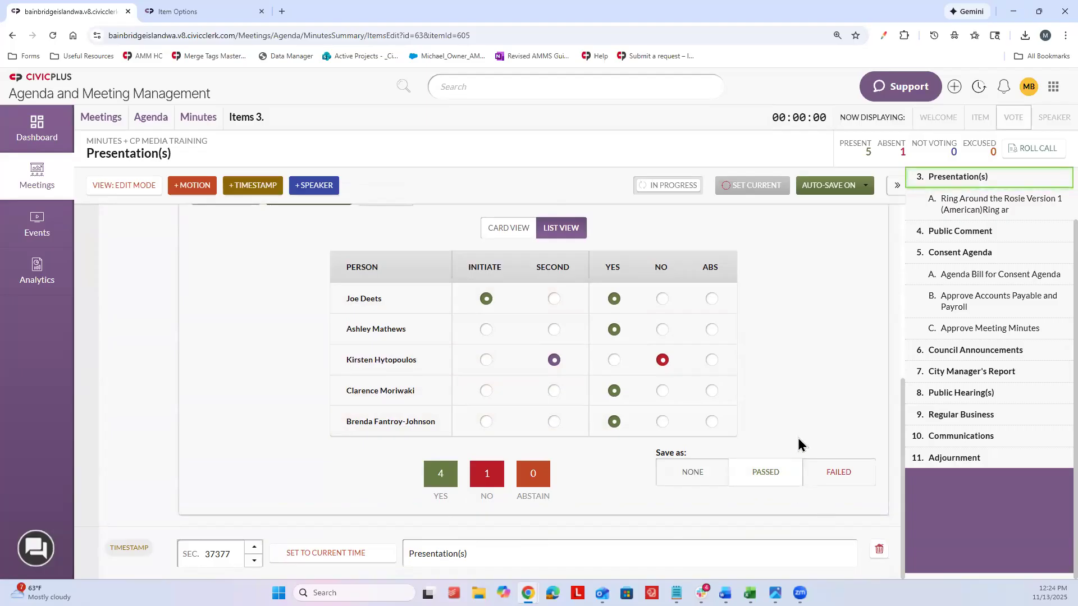
scroll(800, 445, "up", 5)
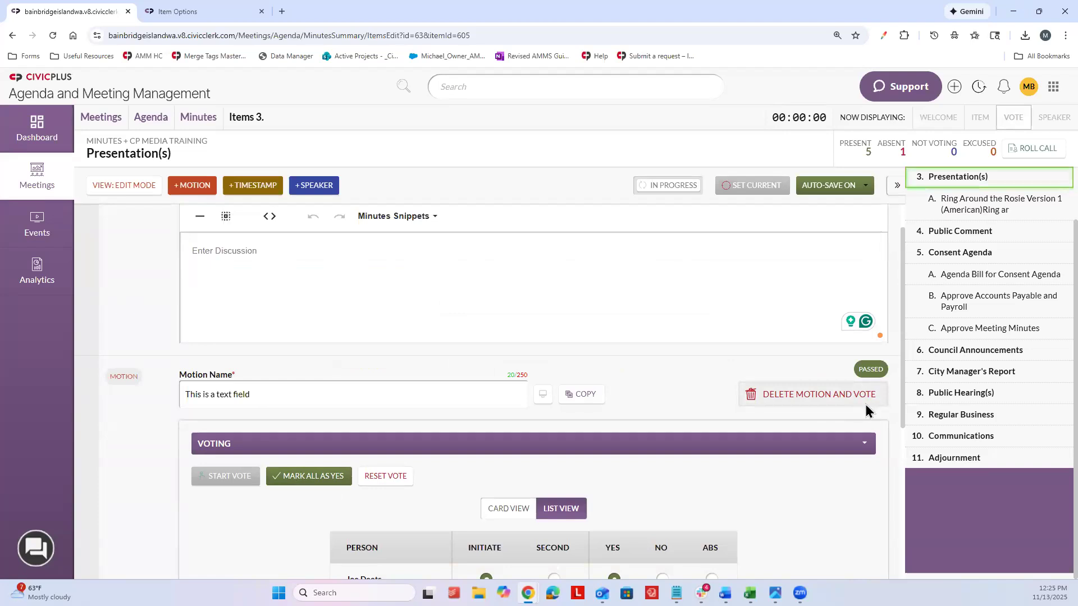
scroll(854, 433, "down", 4)
scroll(847, 432, "up", 5)
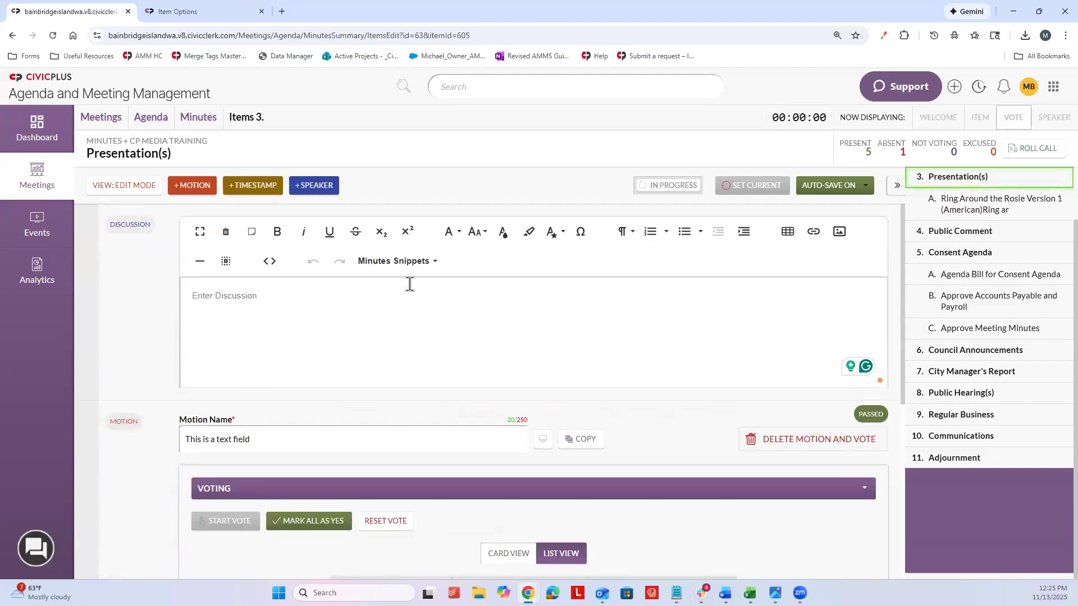
Insert the Motion Chart snippet into the Presentation(s) discussion and check it against the recorded votes.
left_click(398, 270)
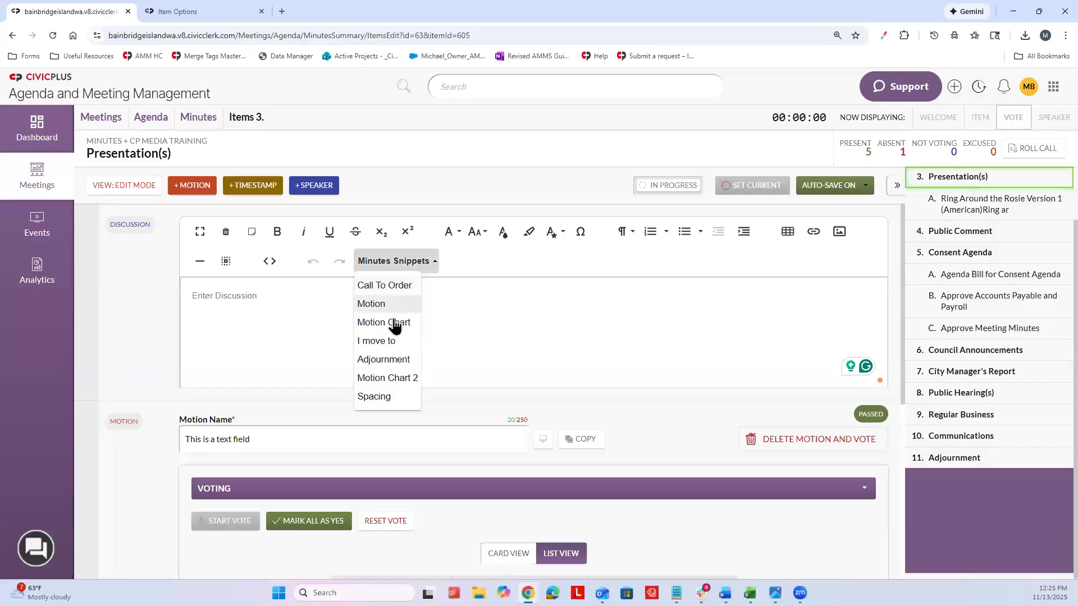
left_click(393, 323)
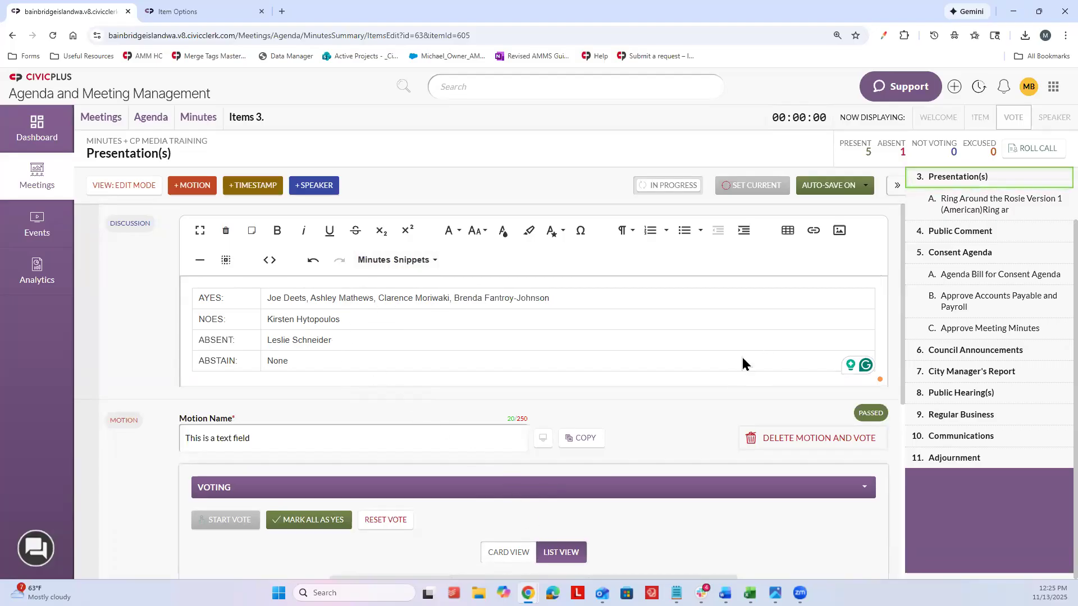
scroll(741, 365, "down", 3)
scroll(707, 339, "down", 3)
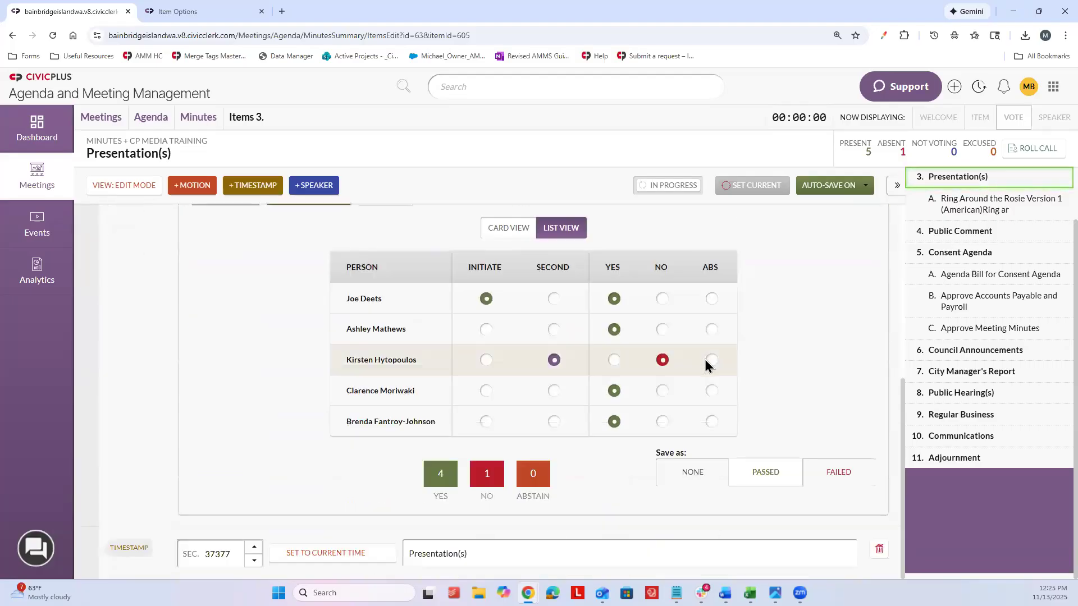
scroll(702, 359, "up", 6)
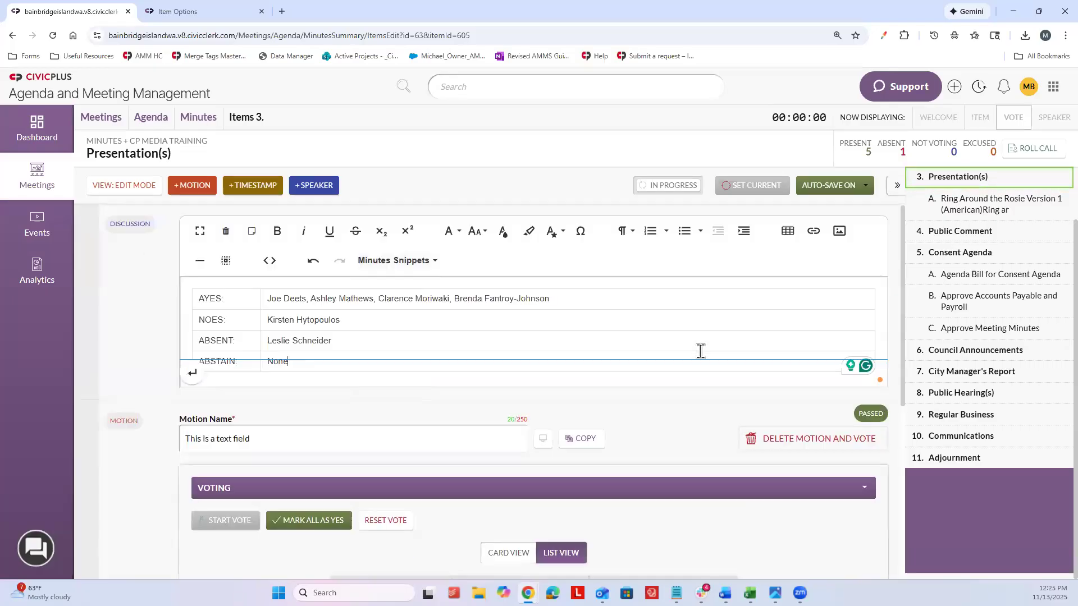
left_click(414, 269)
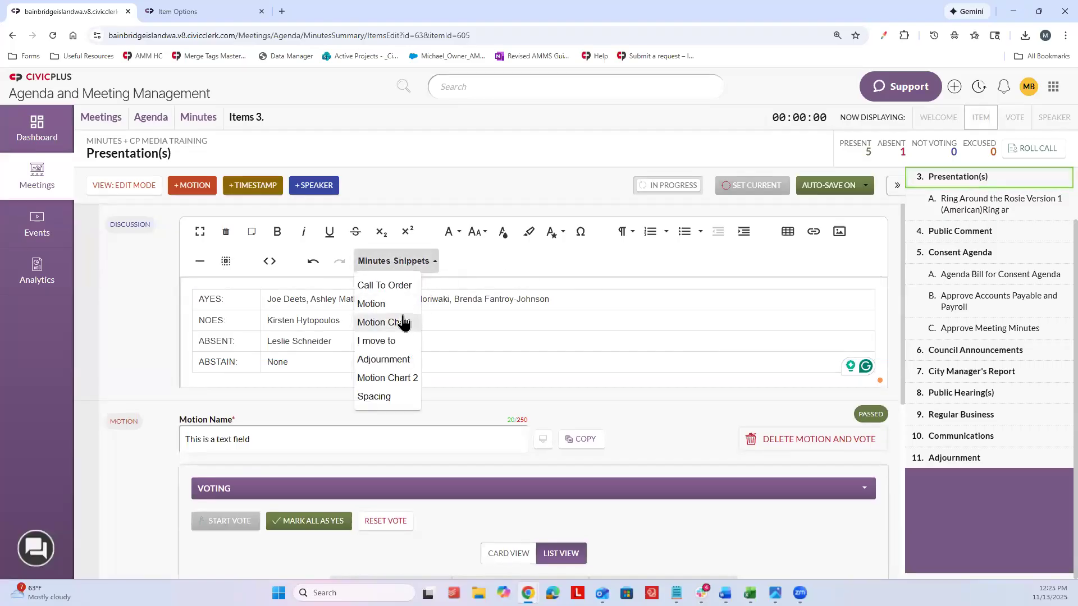
left_click(508, 376)
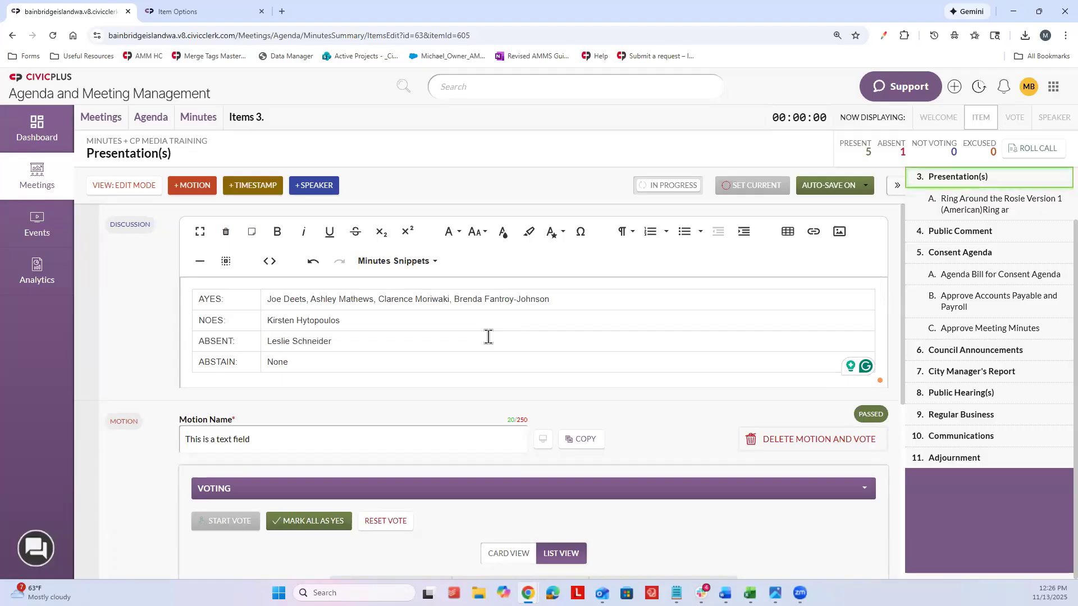
Return to the minutes summary and review the tags on the agenda items.
mouse_move(419, 294)
left_click(201, 116)
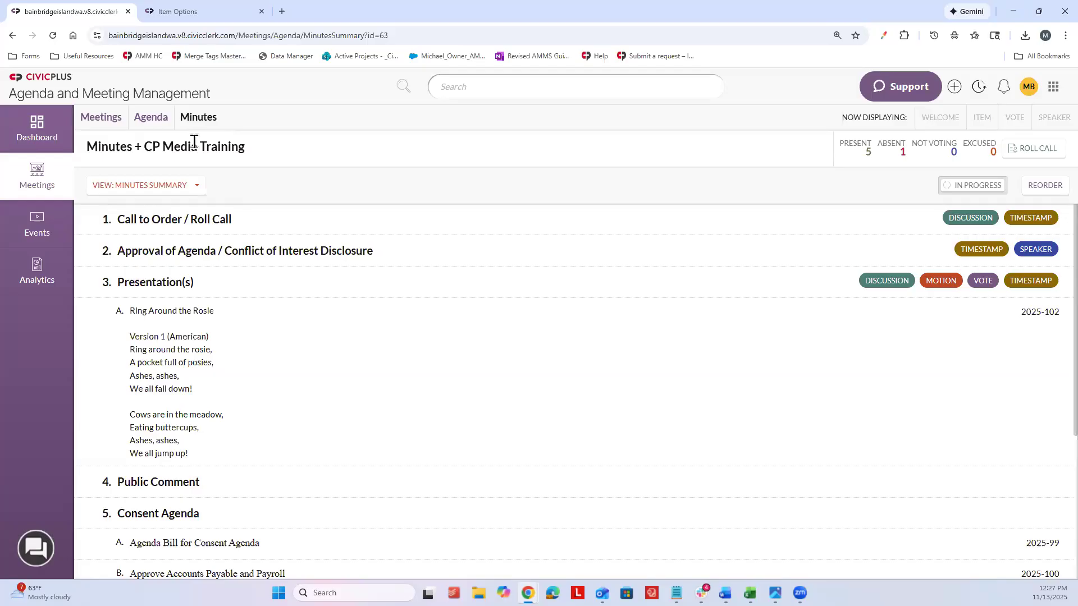
scroll(803, 279, "down", 1)
scroll(799, 278, "down", 3)
scroll(796, 279, "up", 4)
Mark the Presentation(s) item as completed and go back to the minutes summary to check its tag.
left_click(180, 286)
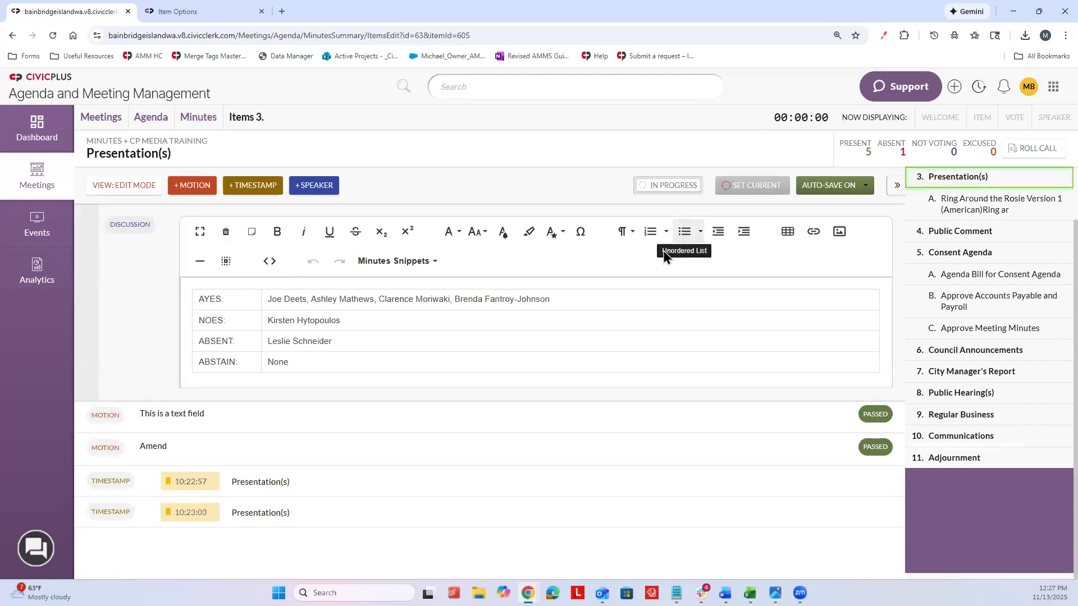
left_click(670, 186)
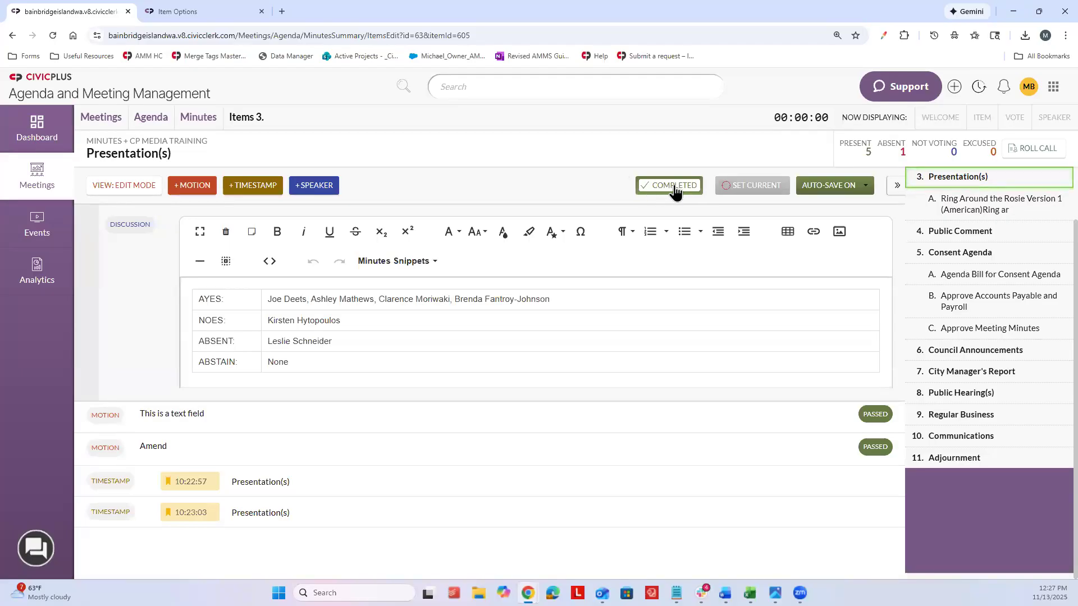
left_click(185, 119)
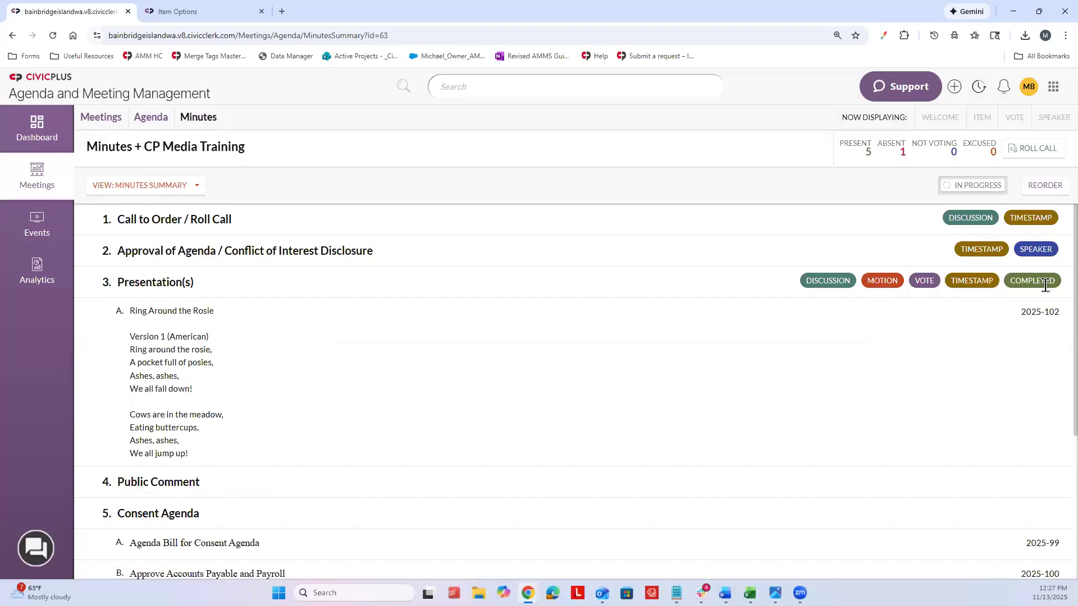
Add a timestamp to the Ring Around the Rosie item and one to Adjournment, and return to the minutes summary.
left_click(173, 347)
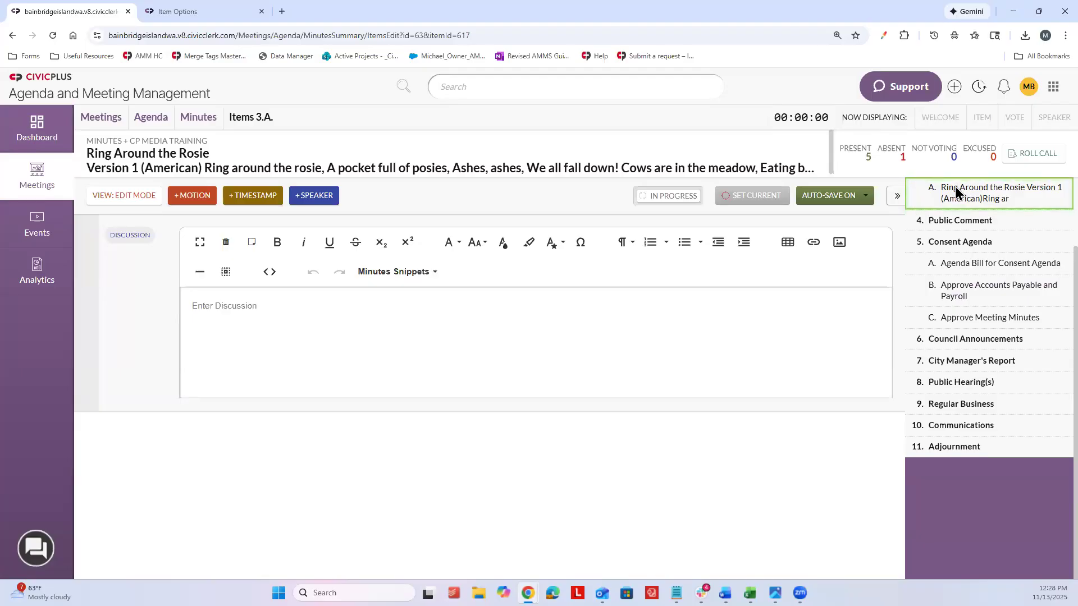
left_click(245, 201)
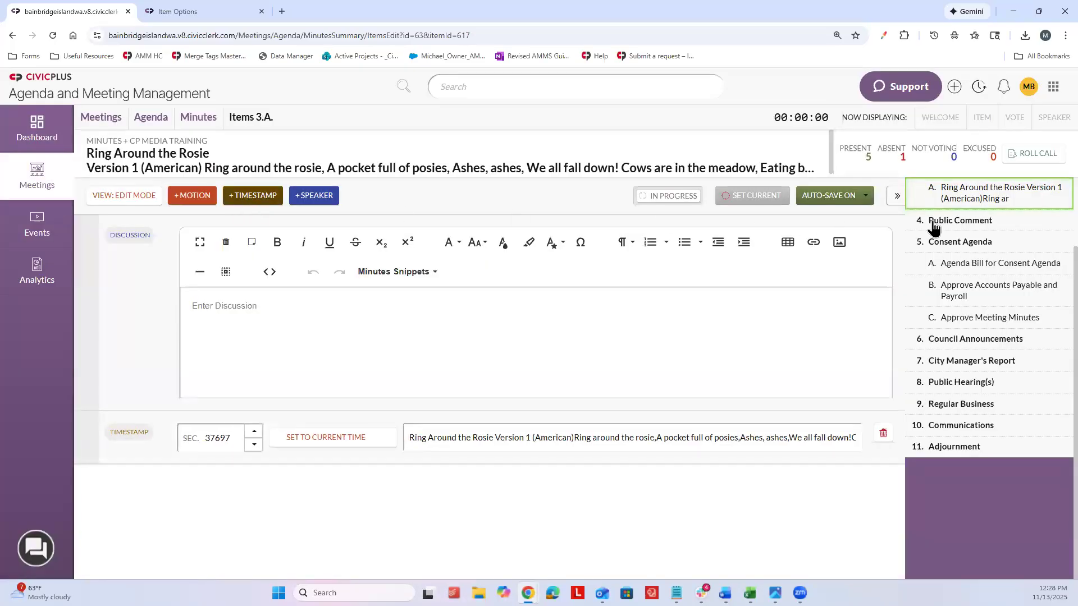
left_click(946, 454)
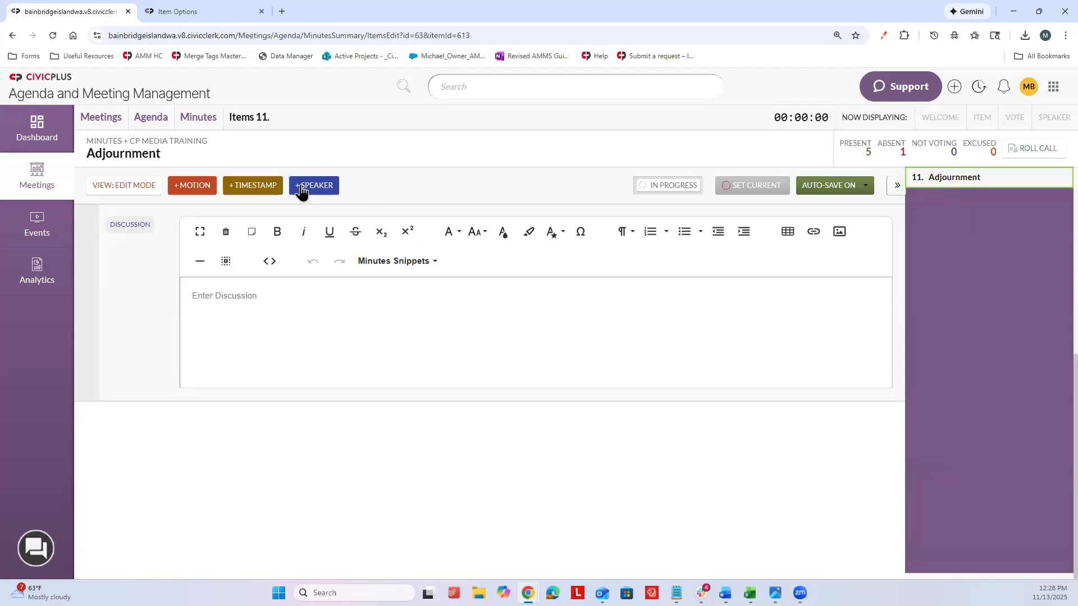
left_click(263, 186)
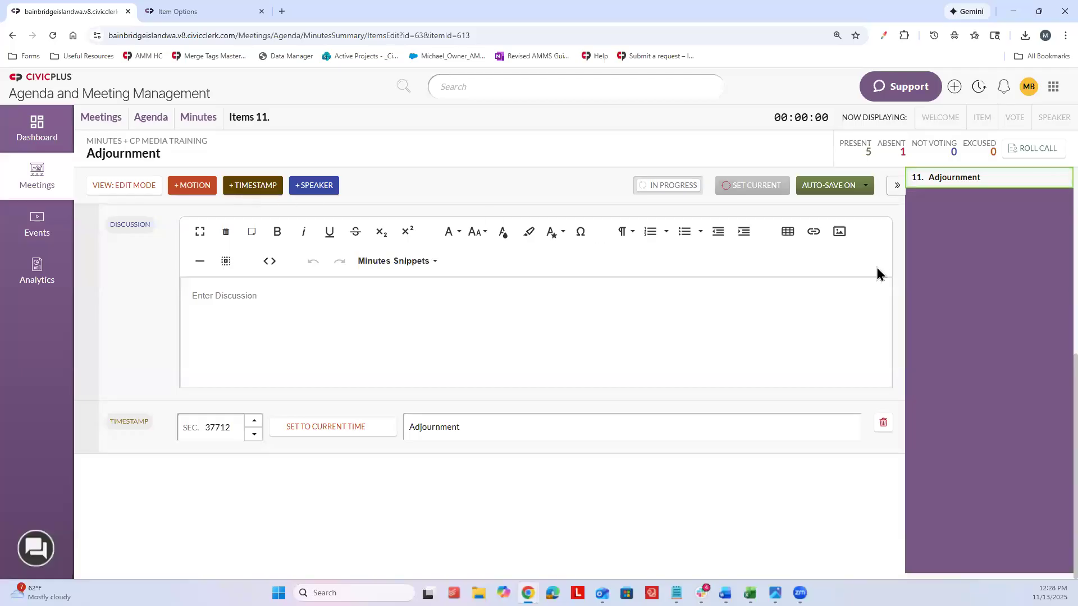
scroll(945, 271, "up", 2)
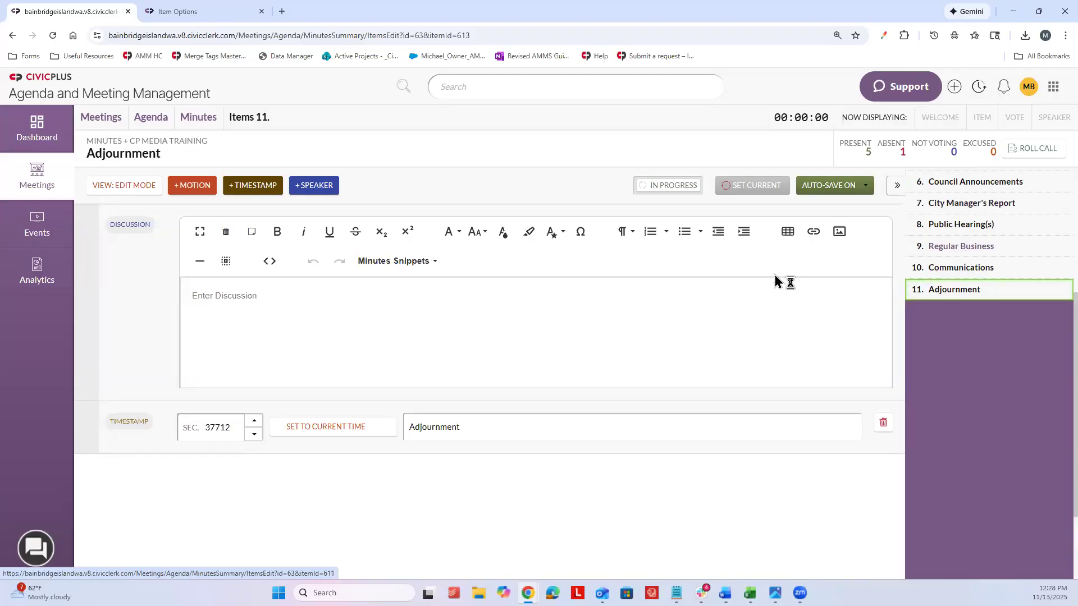
left_click(206, 119)
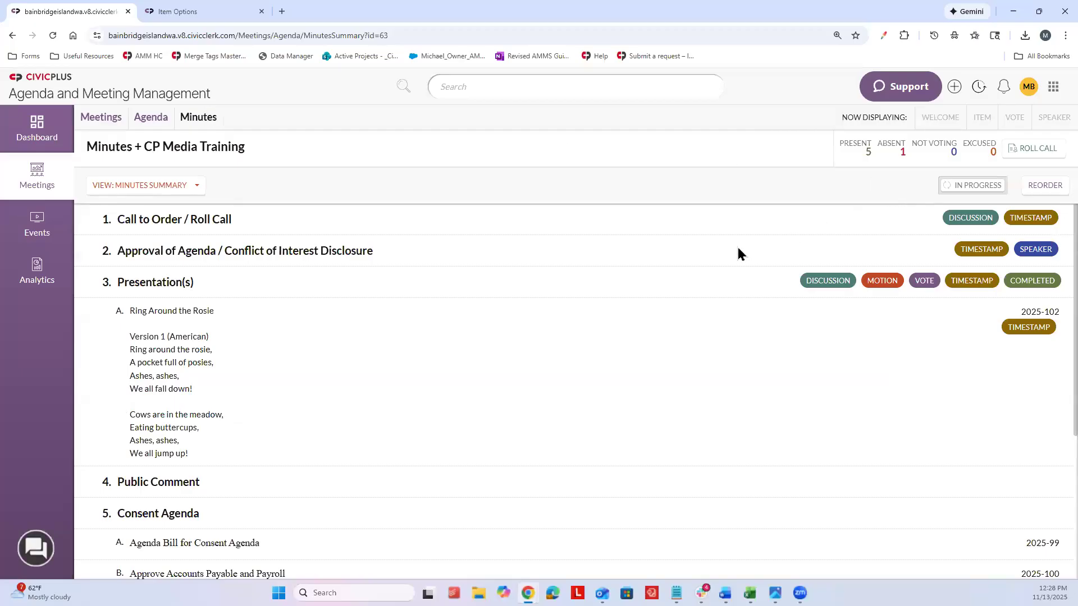
Move Public Comment between Public Hearing(s) and Regular Business in the minutes order, save it, and check the order in the summary.
scroll(644, 275, "down", 3)
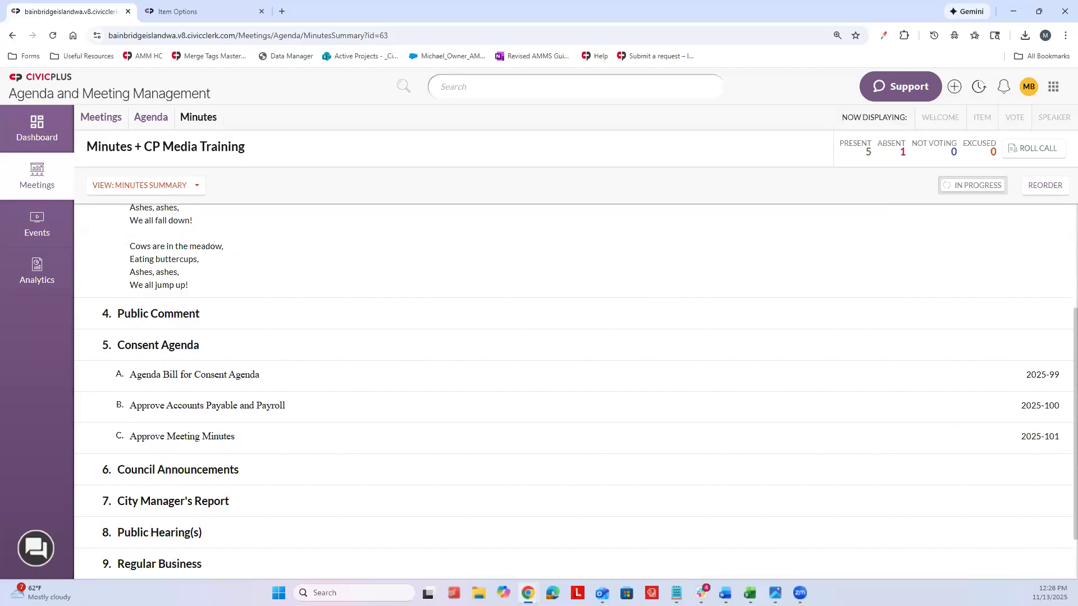
left_click(1041, 190)
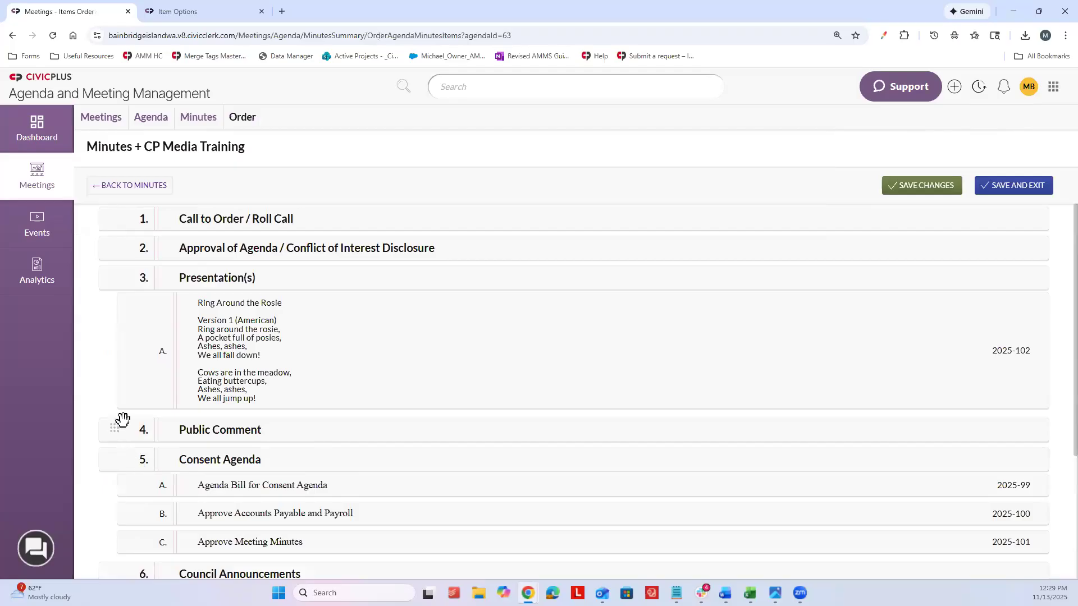
scroll(120, 421, "down", 3)
left_click_drag(110, 262, 128, 502)
left_click_drag(120, 445, 120, 440)
left_click(912, 185)
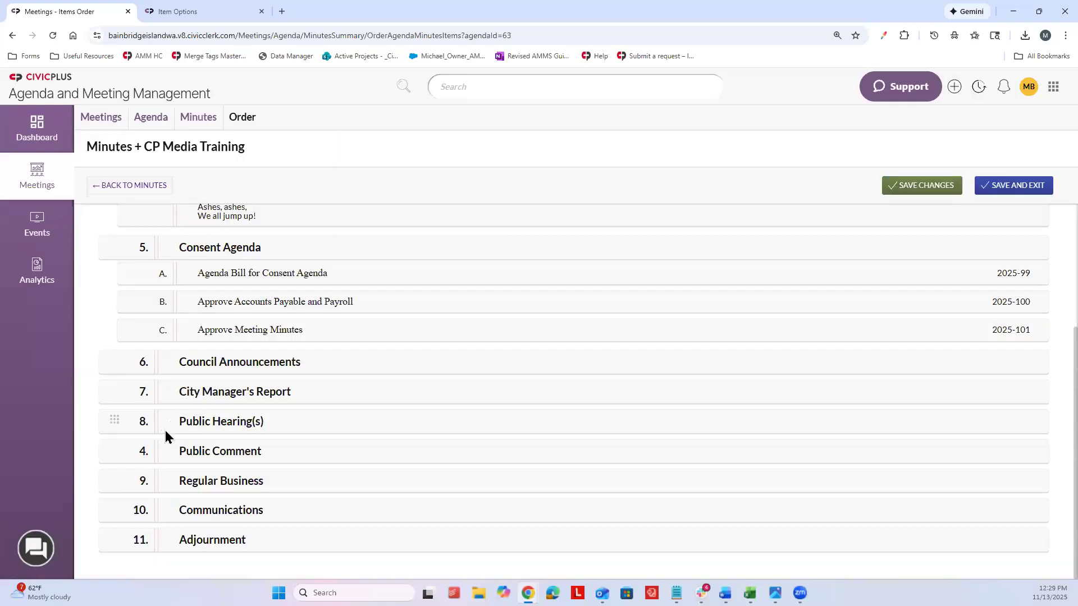
left_click(140, 185)
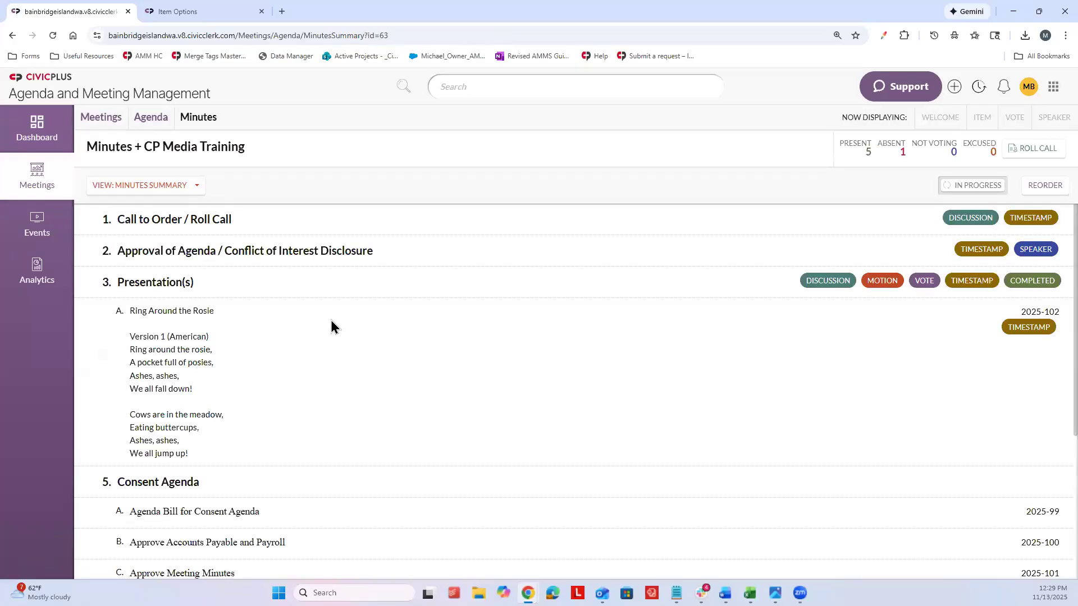
scroll(343, 316, "down", 3)
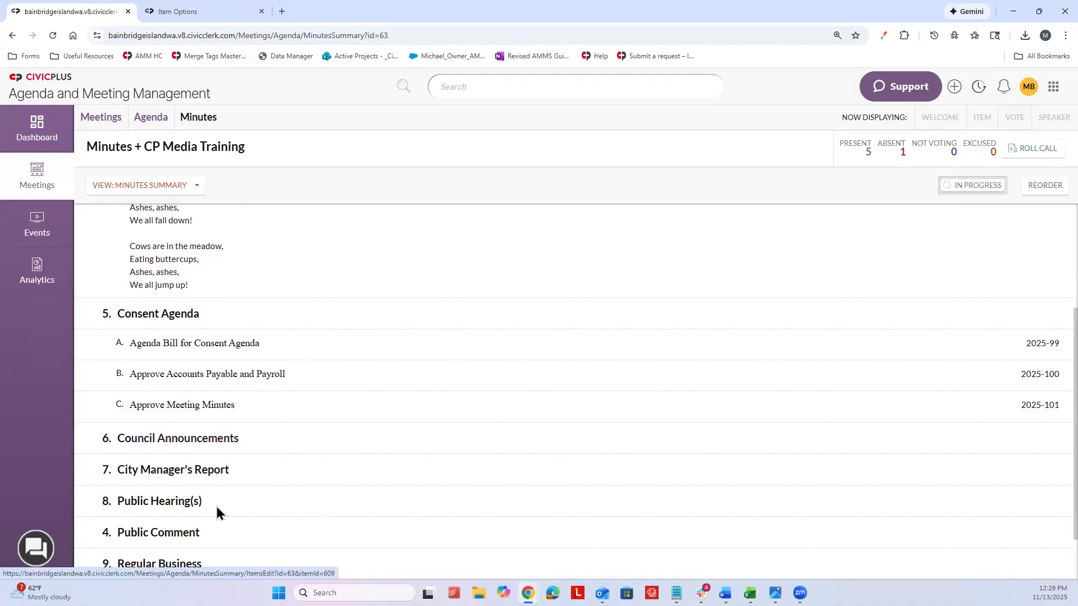
scroll(213, 437, "up", 3)
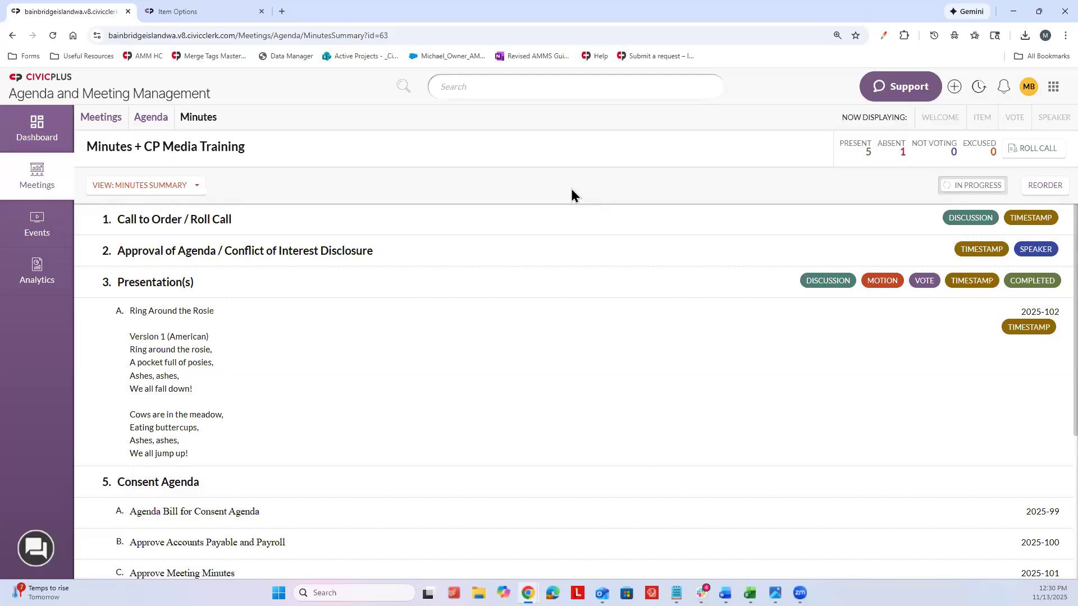
Open the minutes settings and review the minutes, live meeting, and recording and streaming options.
left_click(196, 191)
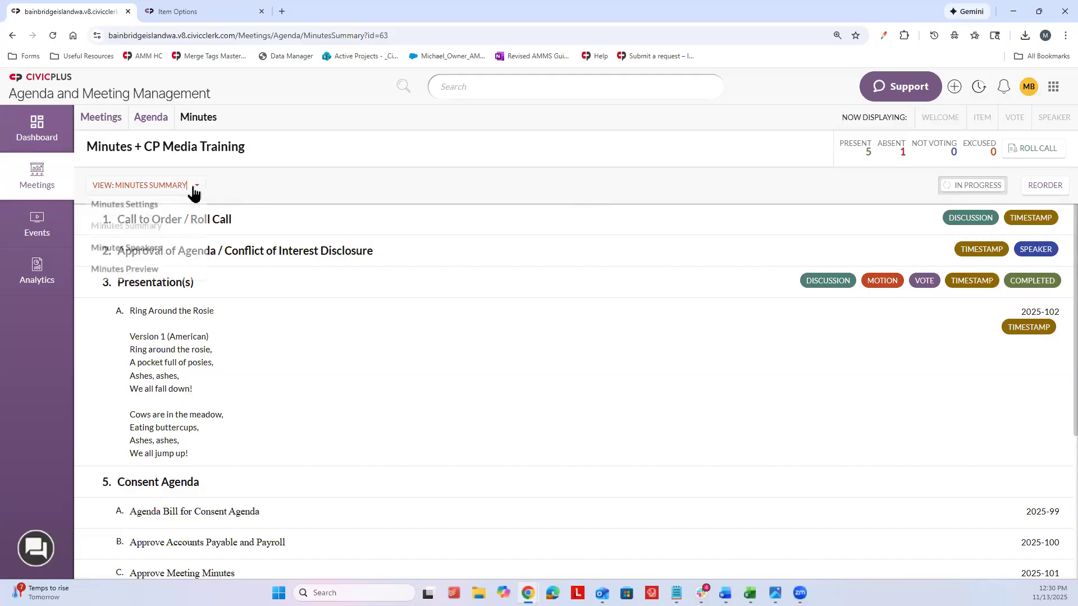
left_click(132, 208)
scroll(375, 315, "down", 6)
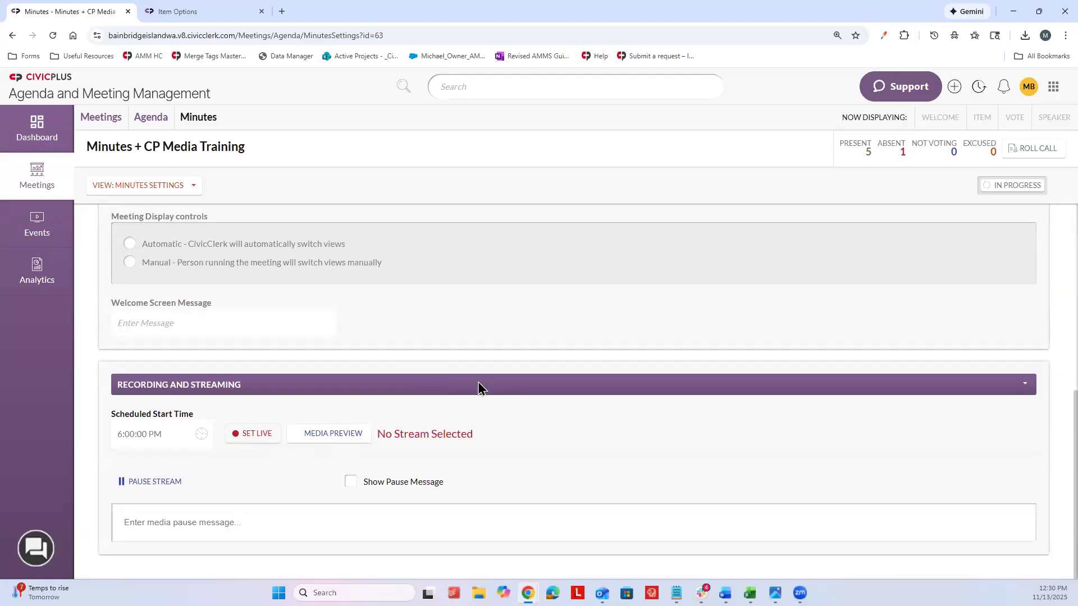
scroll(477, 387, "up", 7)
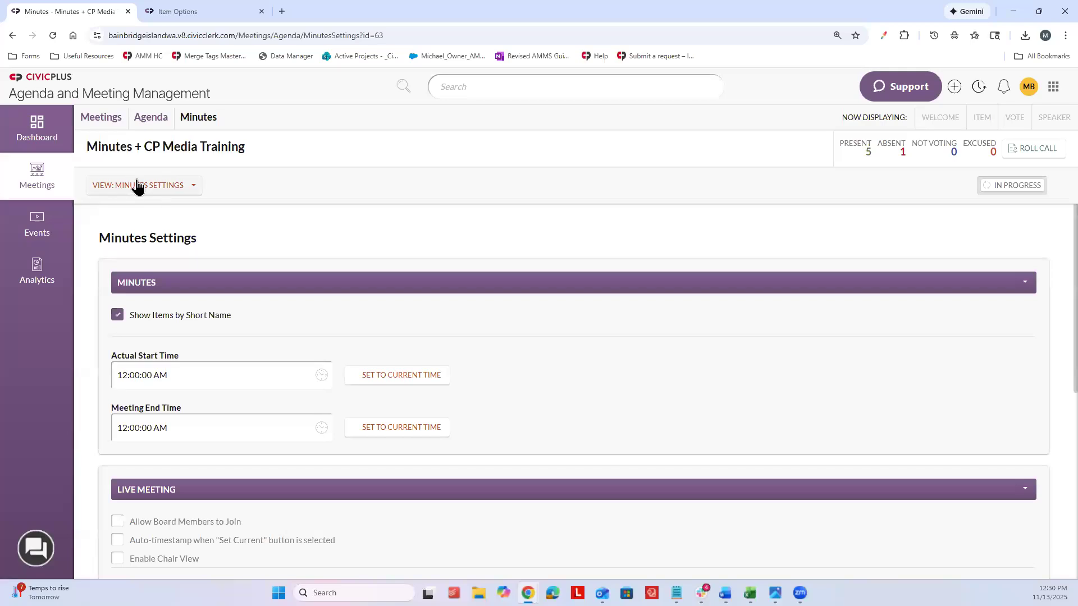
Visit the meeting's agenda, return to the minutes, and bring up the minutes summary.
left_click(152, 117)
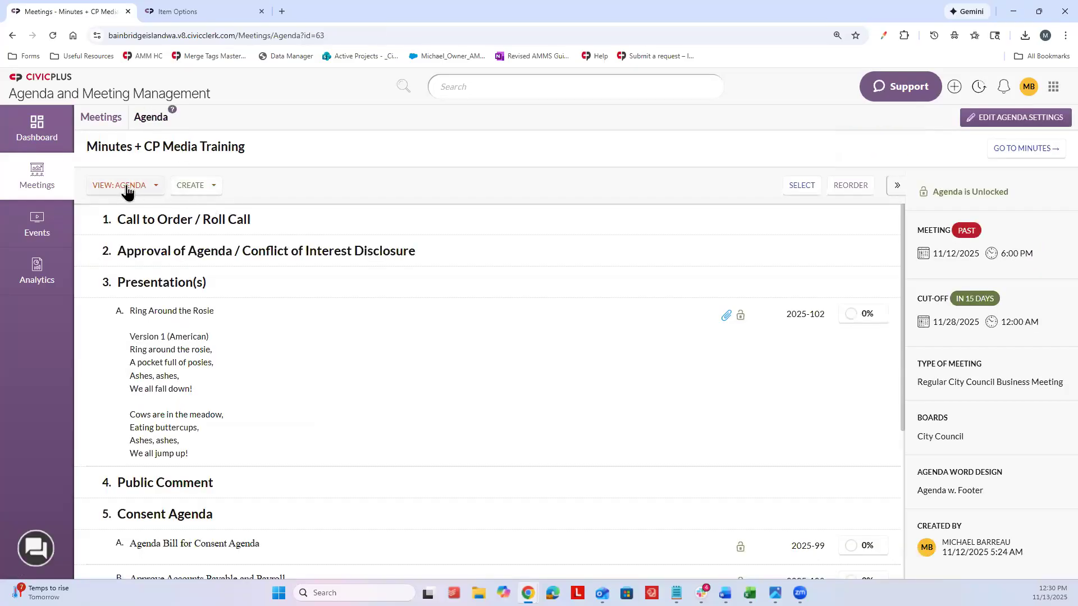
left_click(1005, 154)
left_click(142, 185)
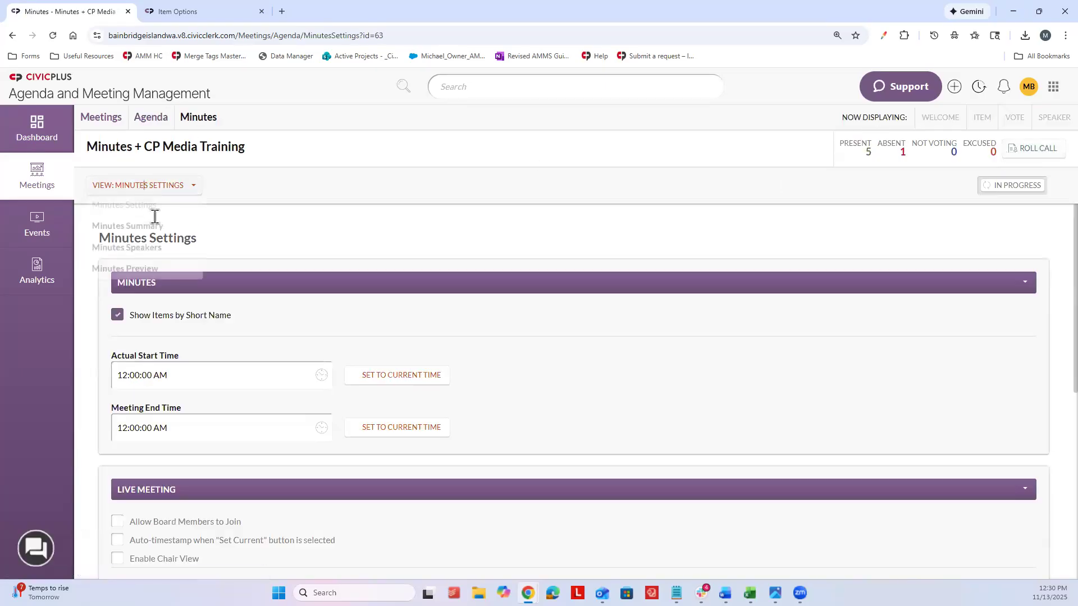
left_click(155, 228)
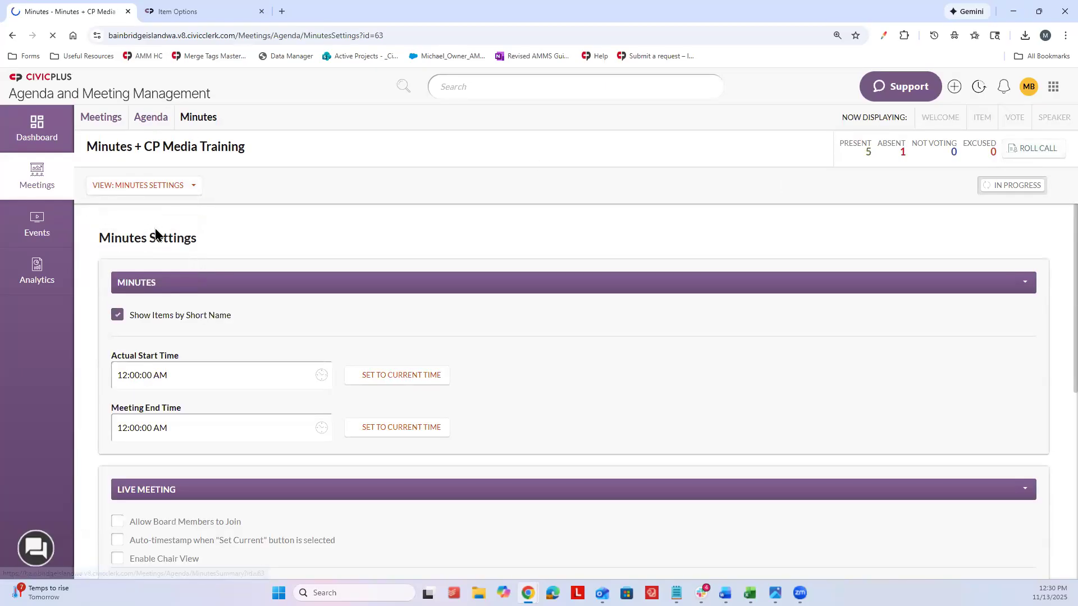
Generate the minutes preview and review how the discussion text and vote chart are laid out.
left_click(106, 187)
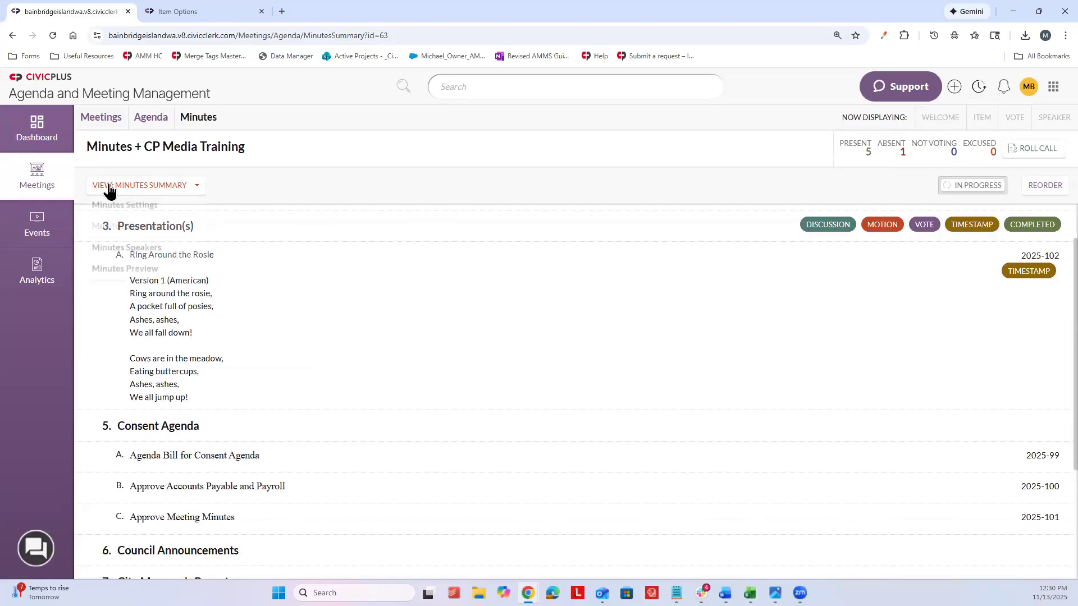
left_click(125, 269)
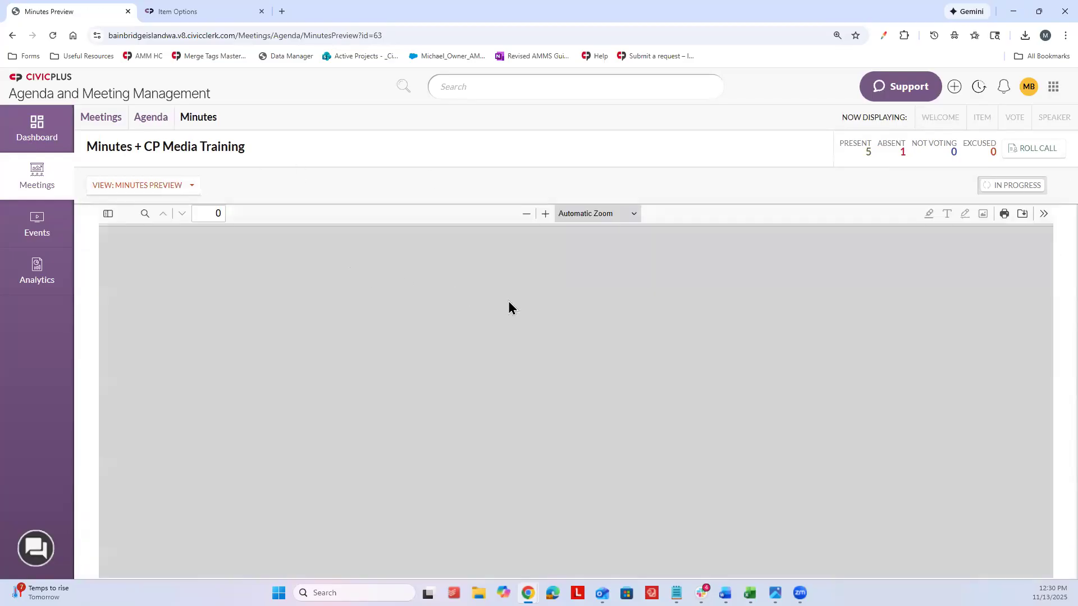
scroll(414, 329, "down", 3)
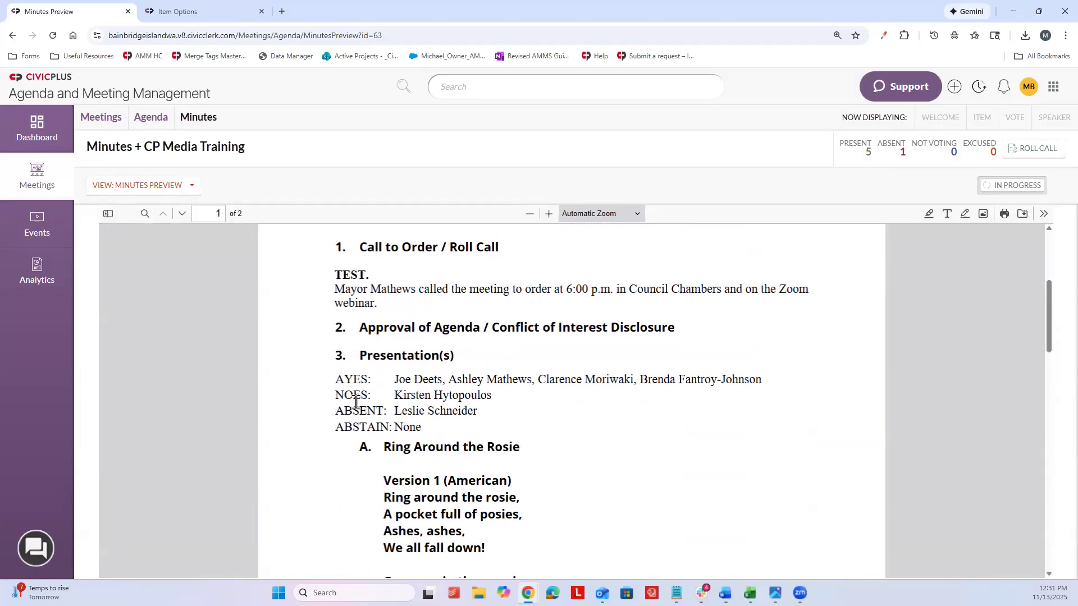
scroll(404, 393, "down", 3)
scroll(396, 332, "down", 6)
scroll(388, 325, "up", 7)
scroll(381, 321, "up", 2)
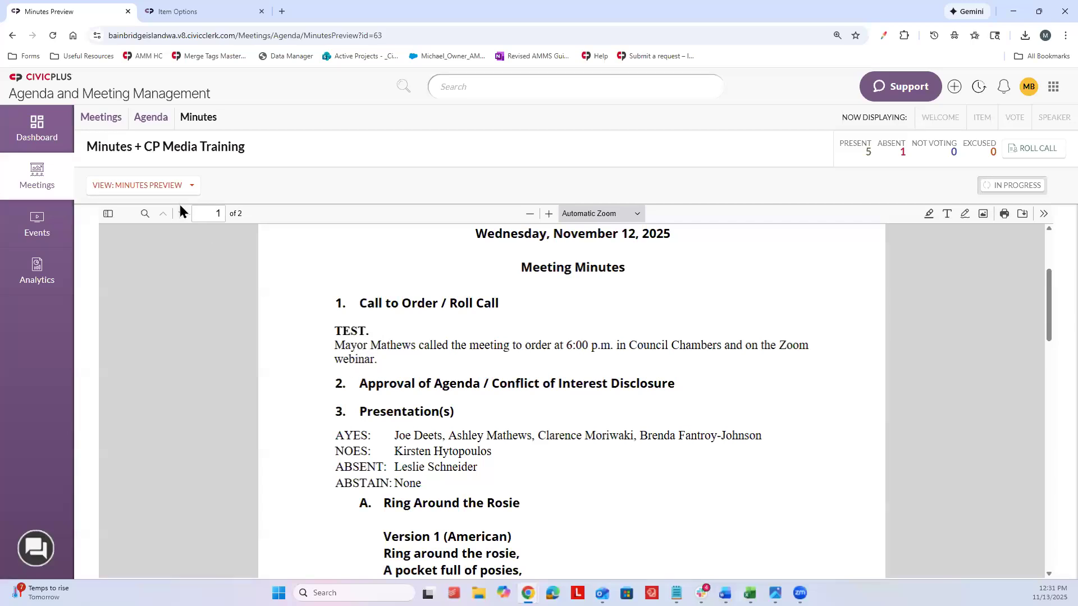
Insert the Spacing snippet's two-column table below the discussion text of the Call to Order / Roll Call item.
left_click(169, 186)
left_click(162, 225)
left_click(209, 222)
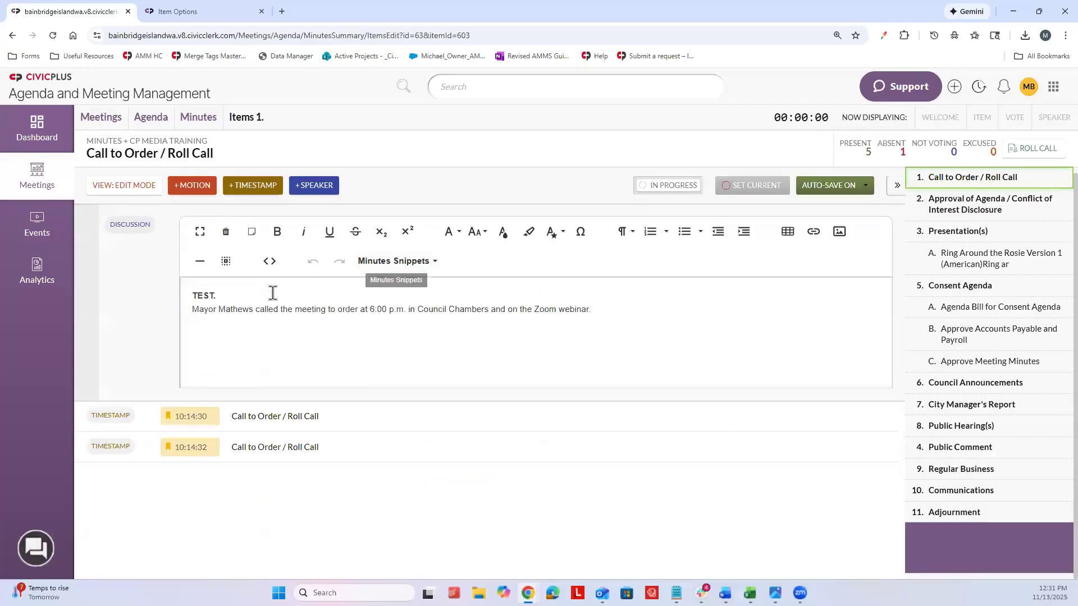
left_click(629, 309)
key("Return")
key("Return")
left_click(400, 261)
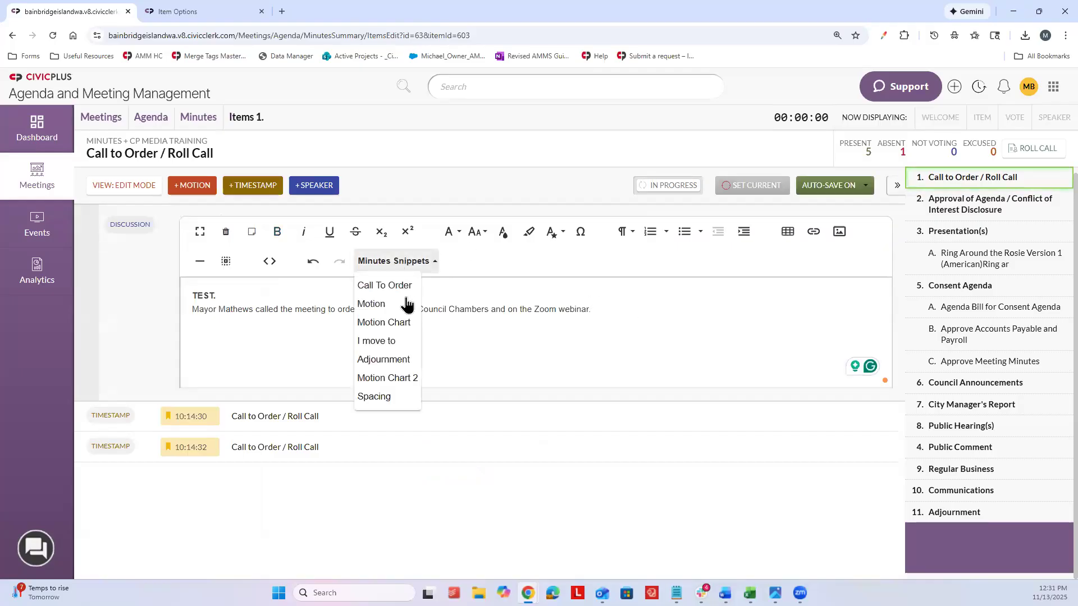
left_click(392, 377)
Copy the call-to-order sentence into the wide cell of the inserted table.
left_click_drag(594, 309, 192, 310)
key("ctrl+c")
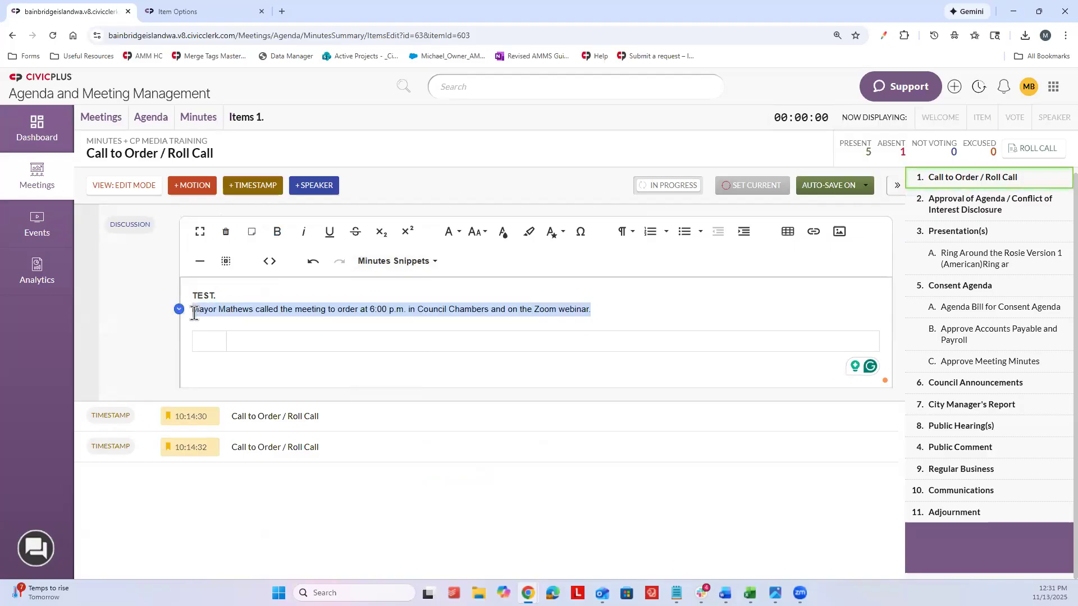
left_click(310, 345)
key("ctrl+v")
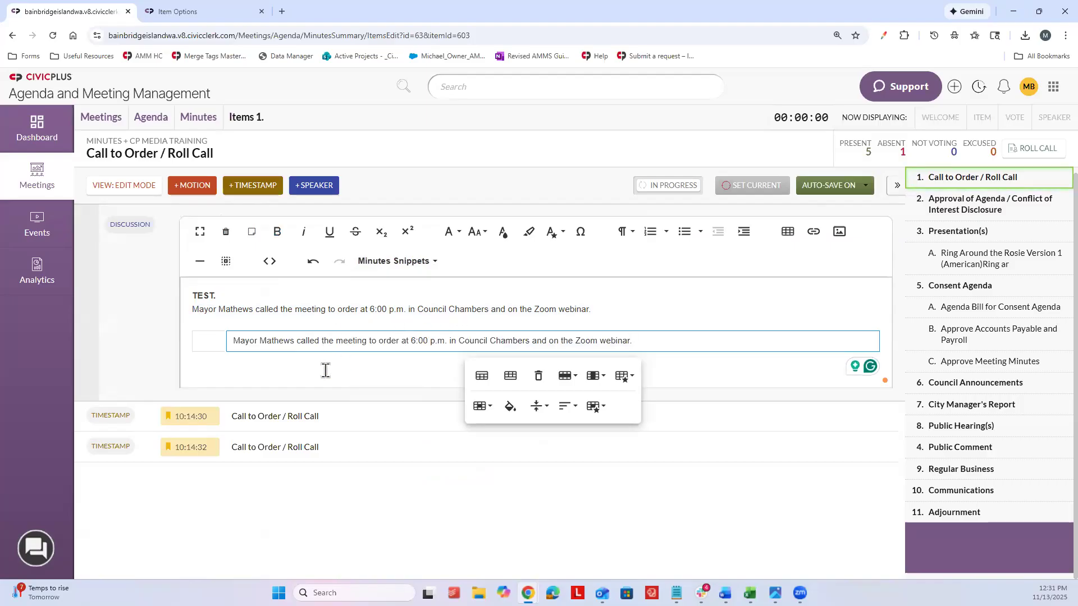
left_click(279, 309)
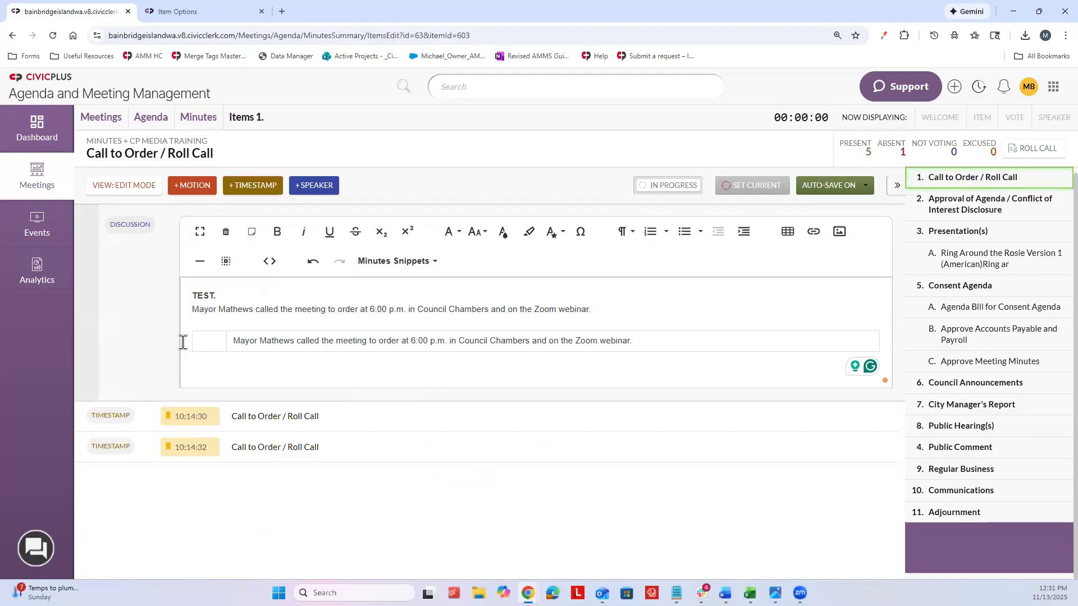
Preview the minutes and compare the indentation of the table text with the original call-to-order sentence.
left_click(182, 119)
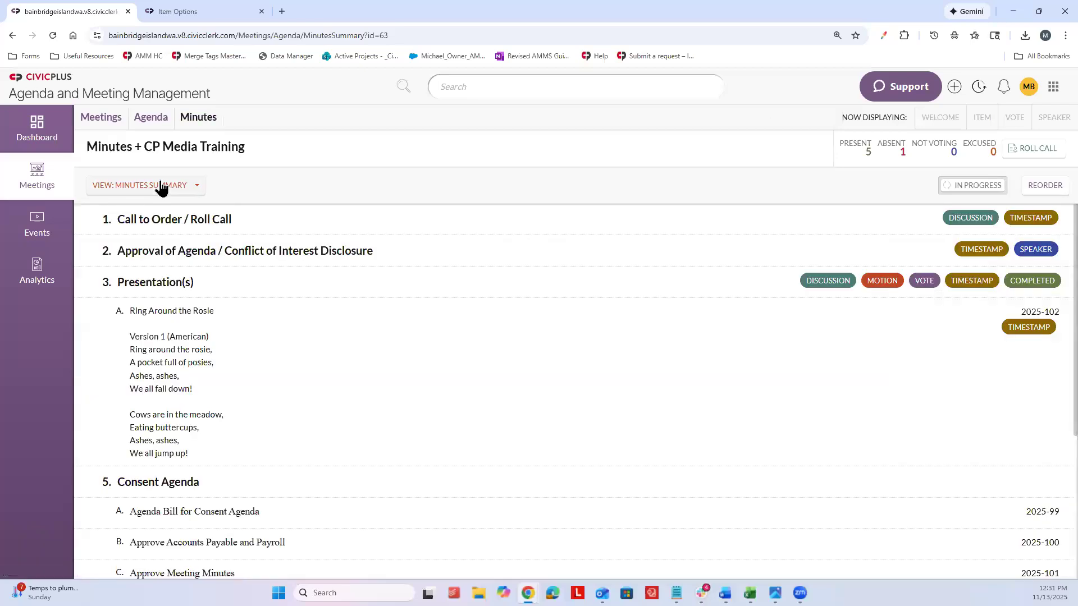
left_click(134, 187)
left_click(158, 264)
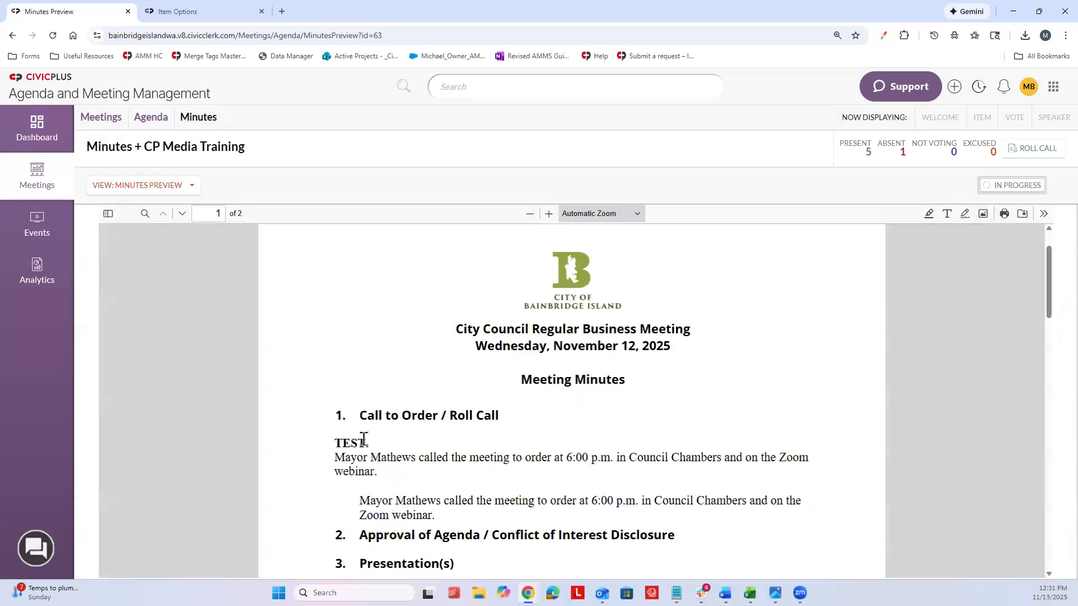
scroll(364, 440, "down", 1)
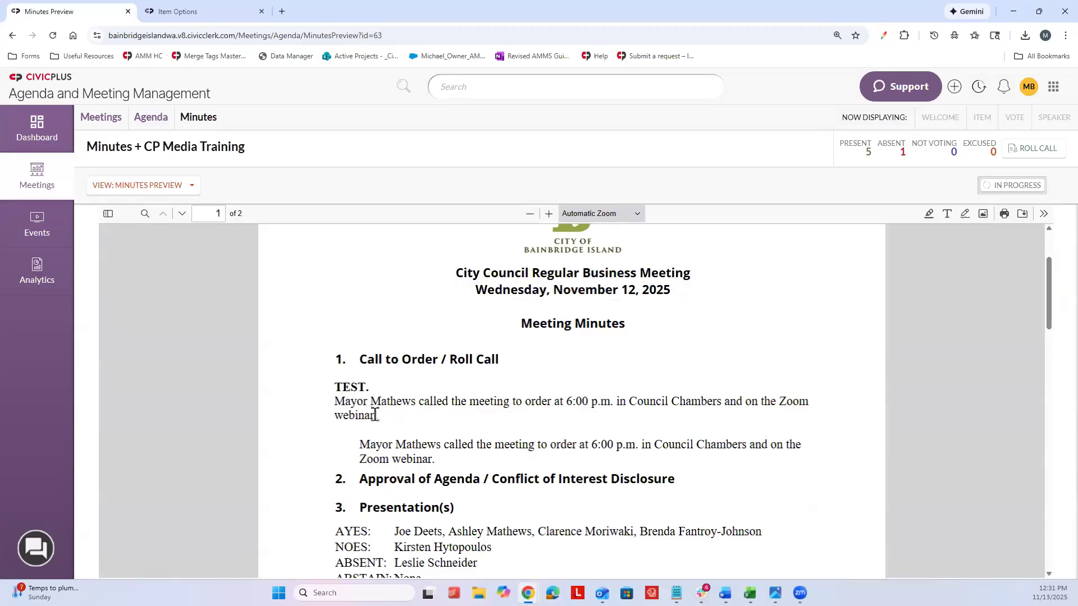
left_click(335, 401)
scroll(406, 374, "down", 2)
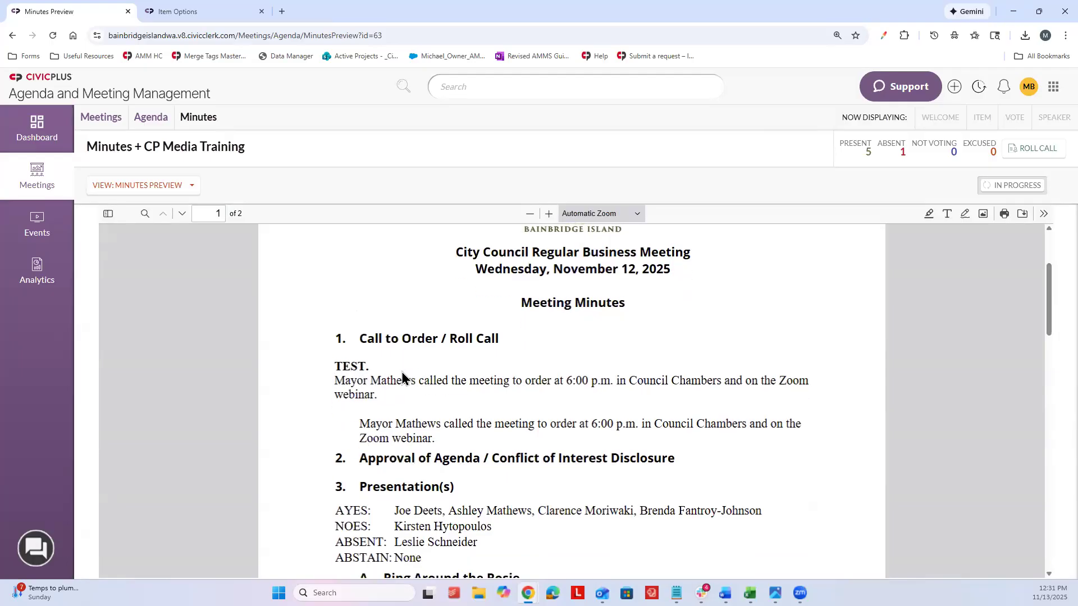
scroll(400, 345, "up", 1)
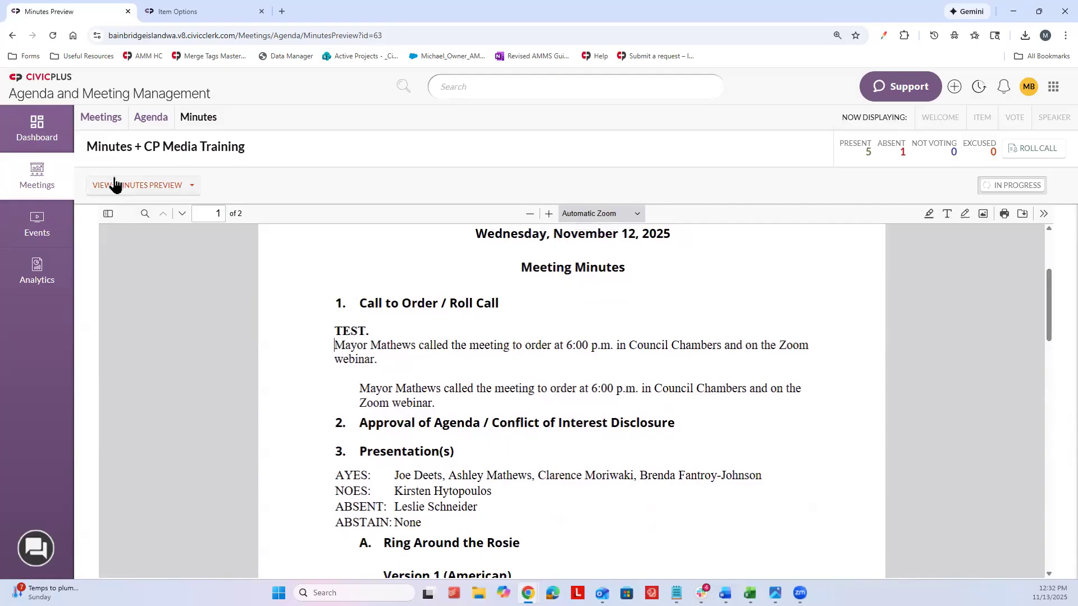
Check the item order on the meeting's agenda and go back to the minutes.
left_click(138, 120)
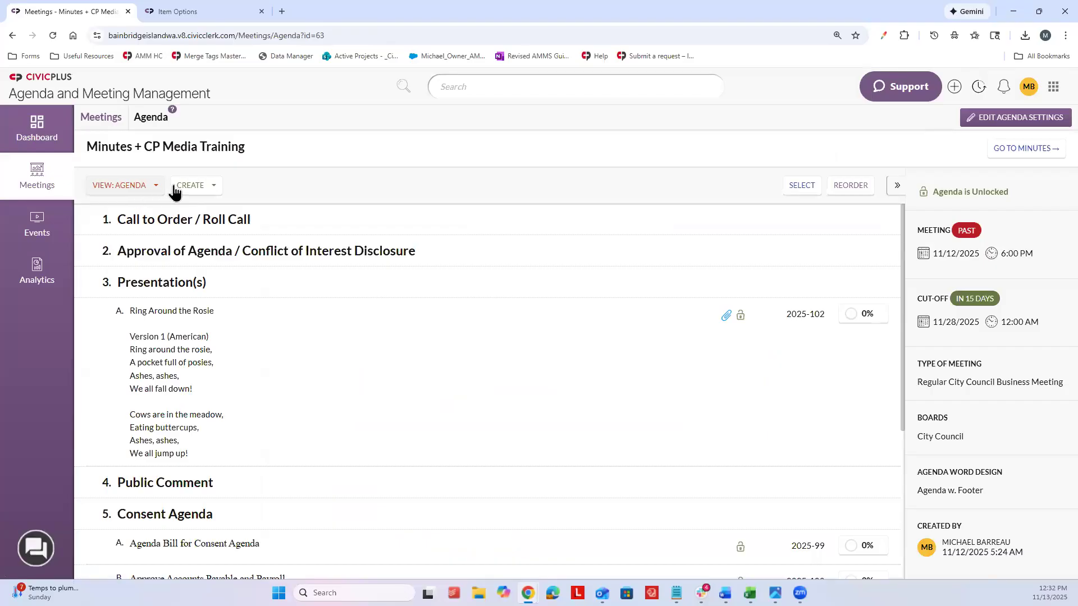
scroll(180, 240, "down", 2)
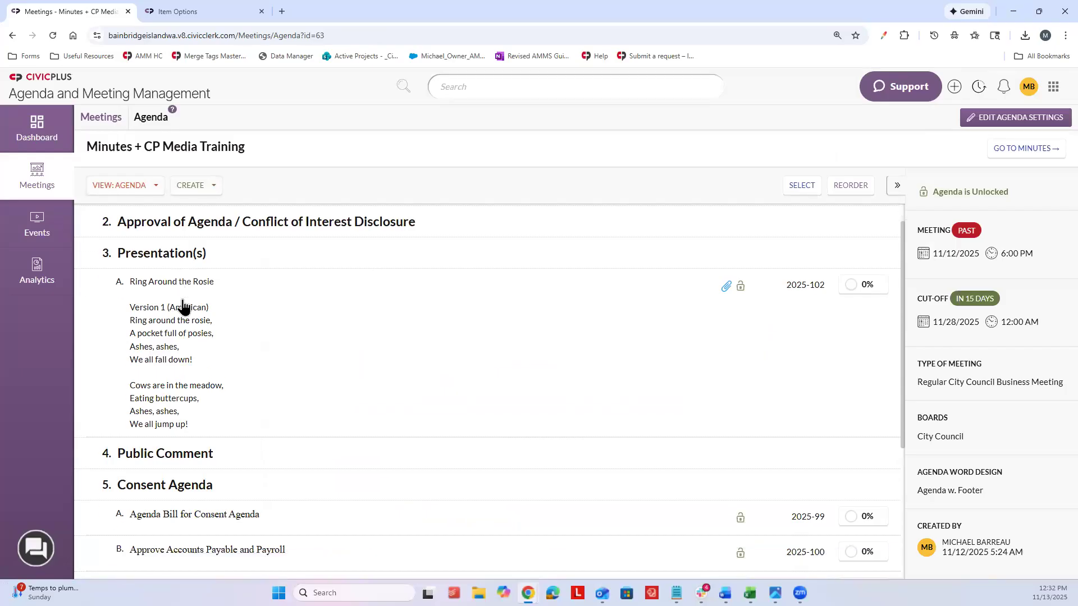
scroll(212, 301, "up", 2)
left_click(1027, 148)
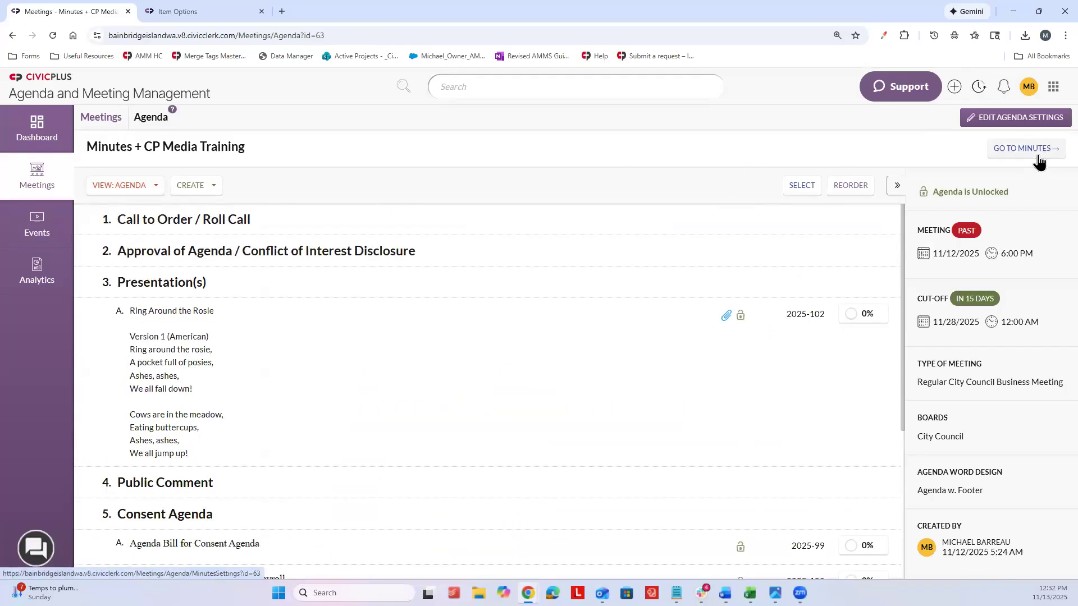
Open the Presentation(s) item from the minutes summary and clear the vote table from its discussion text.
left_click(165, 186)
left_click(154, 227)
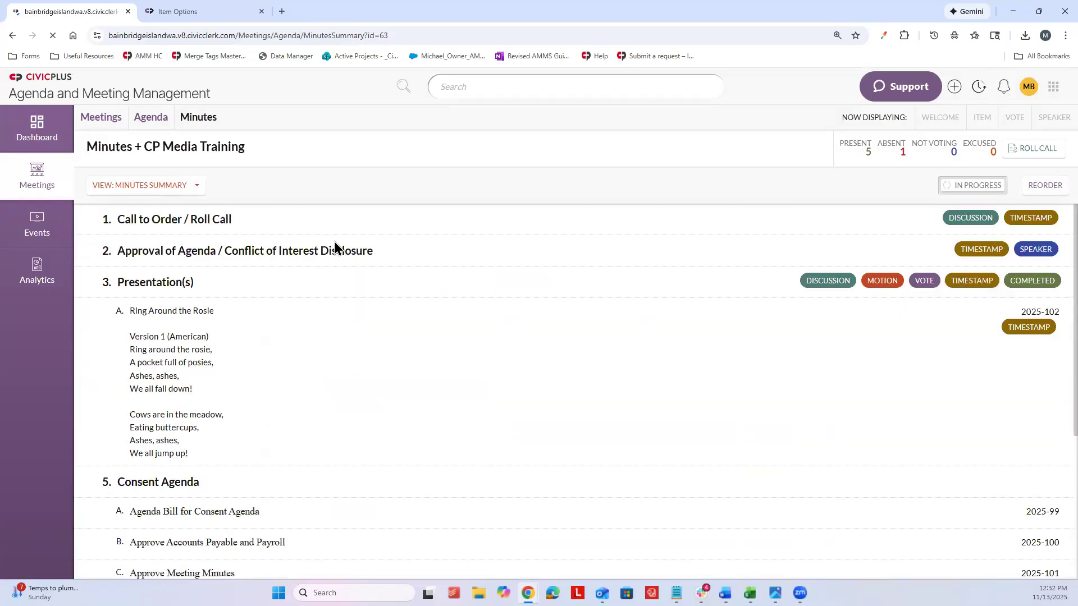
left_click(181, 279)
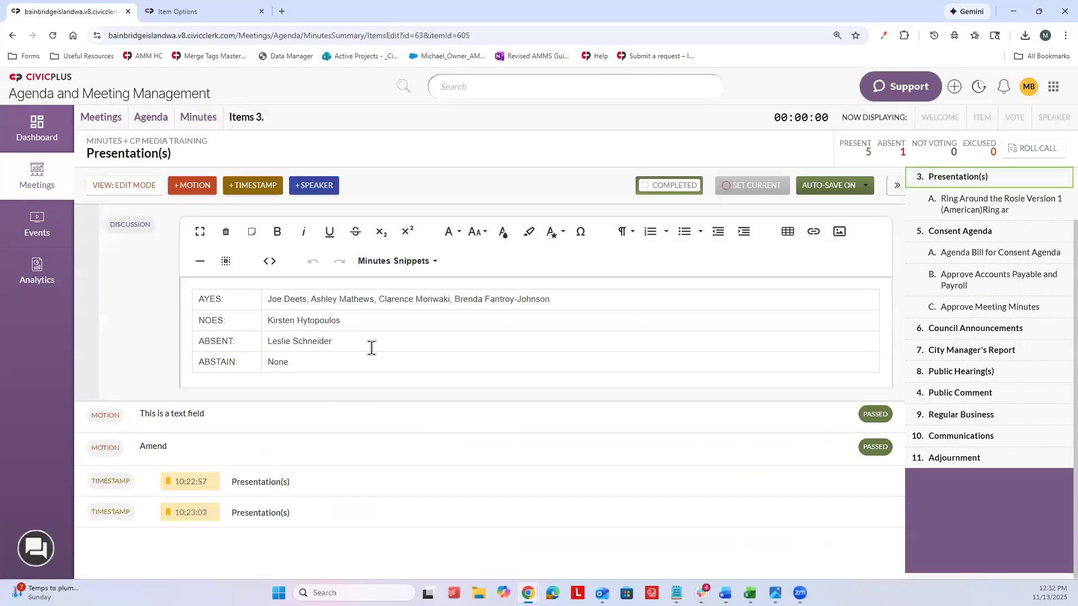
left_click(313, 298)
left_click(222, 236)
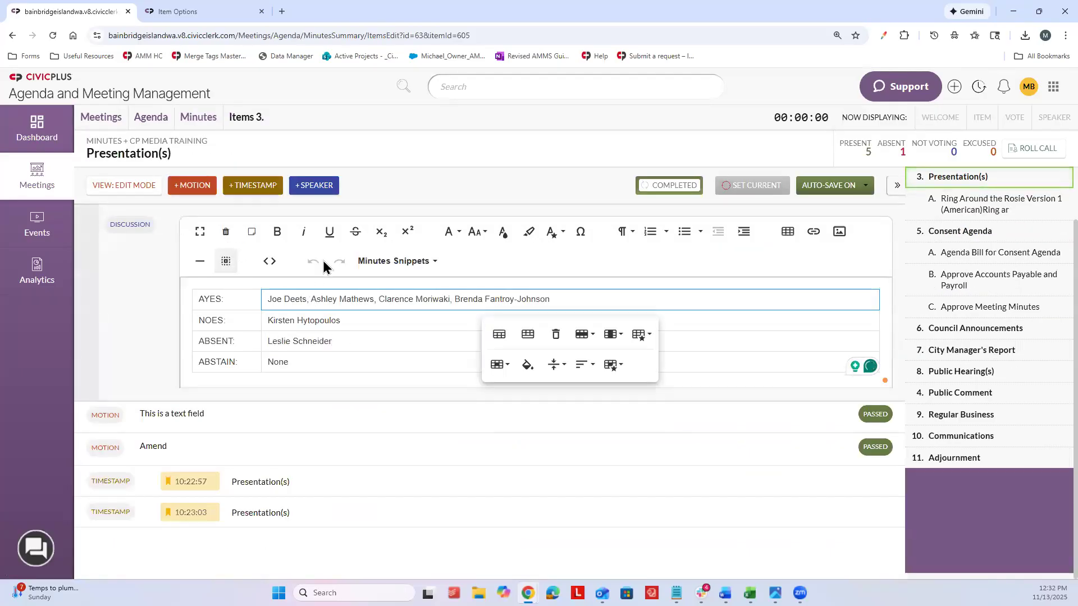
Insert the Spacing snippet's two-column table in the discussion and add the vote results snippet inside its wide cell.
left_click(374, 261)
left_click(319, 331)
left_click(390, 261)
left_click(389, 322)
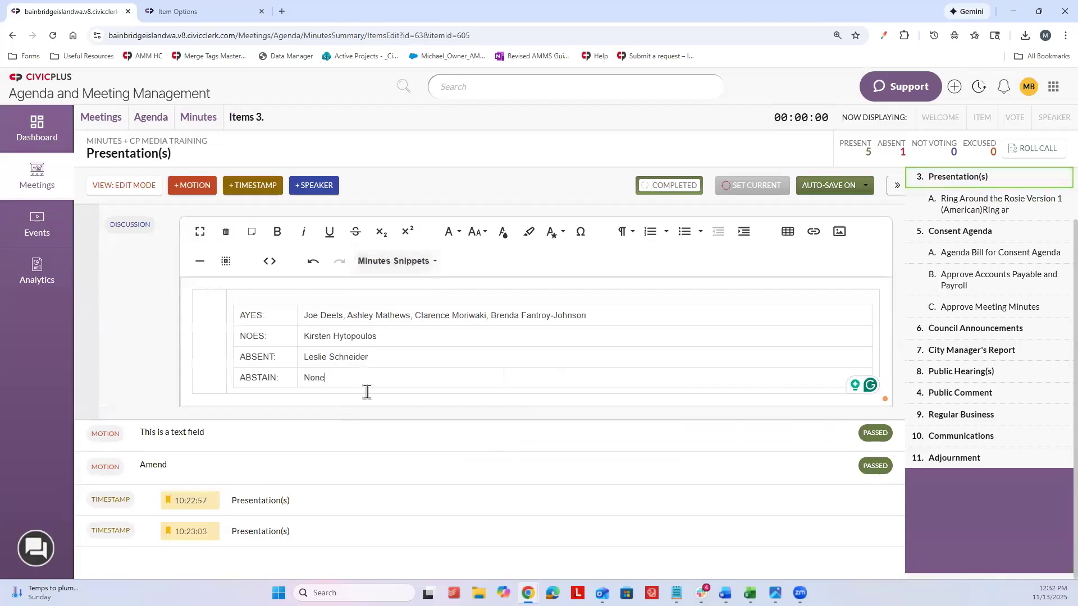
Add a blank line above and below the nested vote table inside the wide cell.
left_click(765, 327)
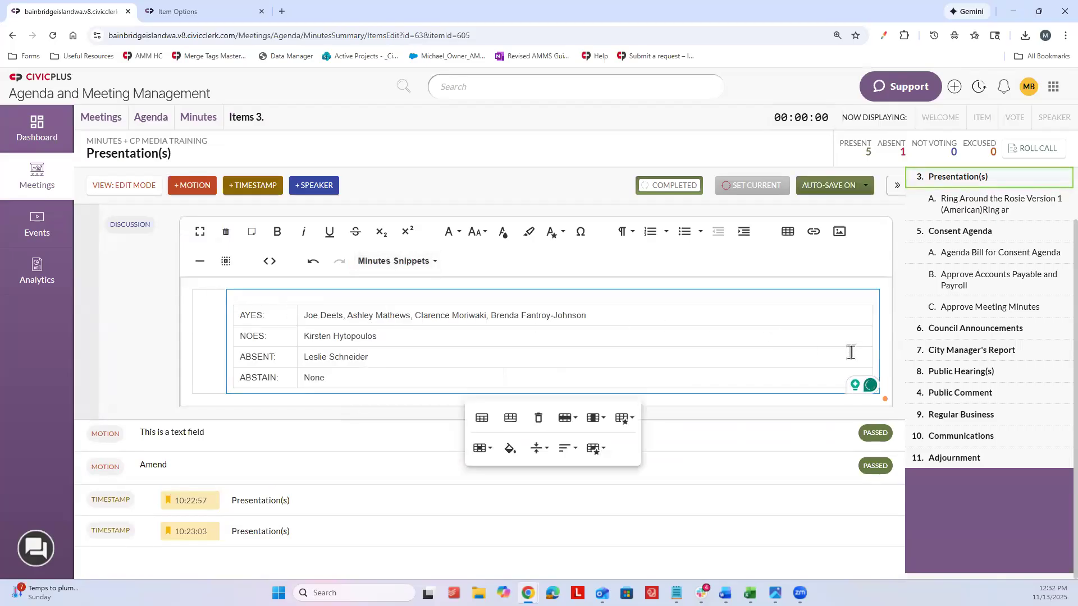
left_click(874, 357)
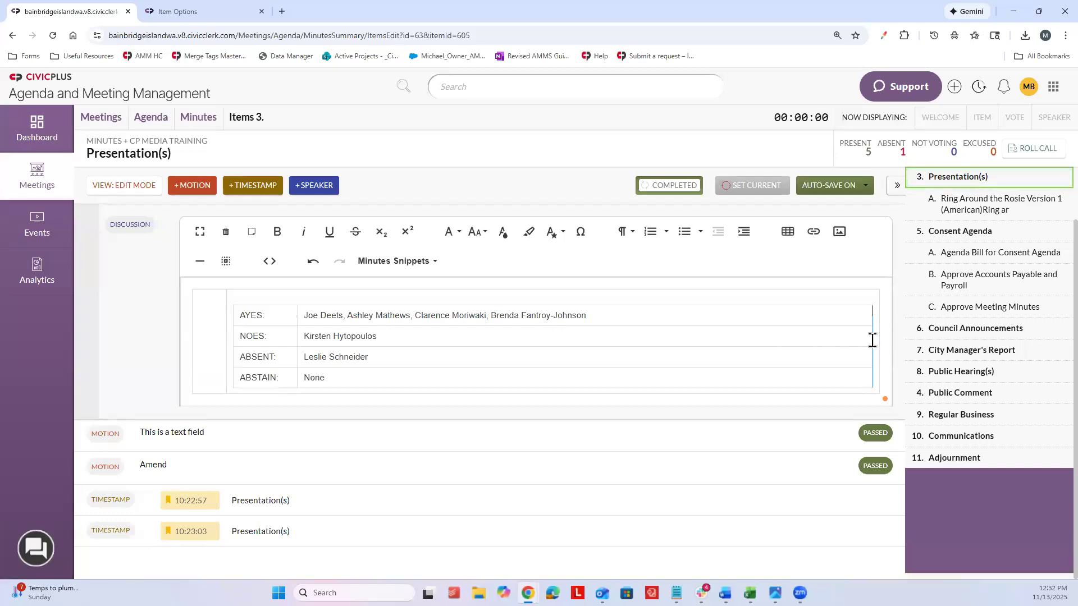
key("Return")
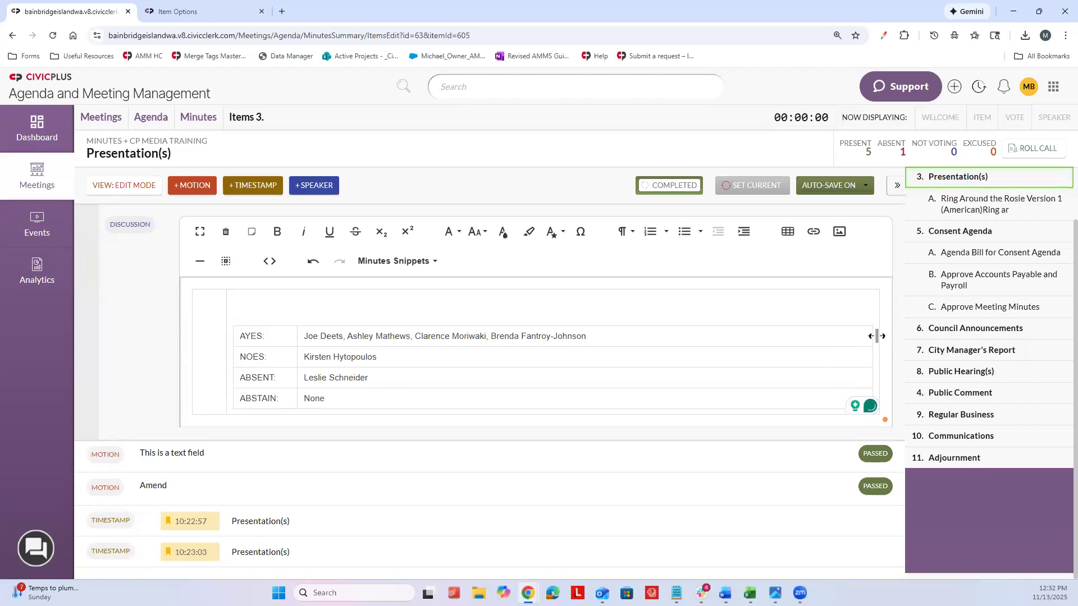
key("BackSpace")
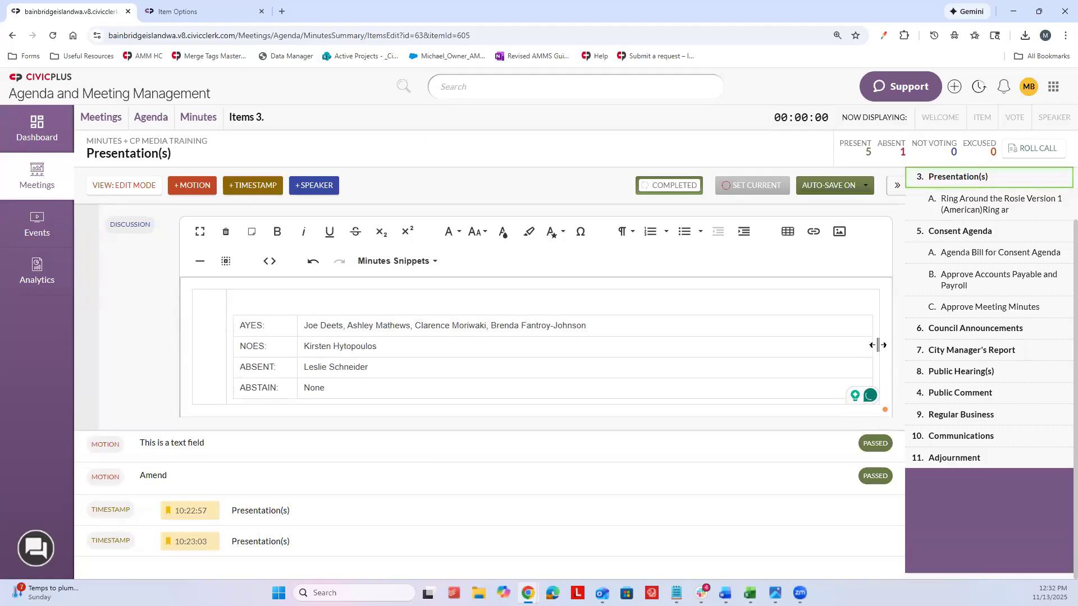
left_click(876, 345)
key("Return")
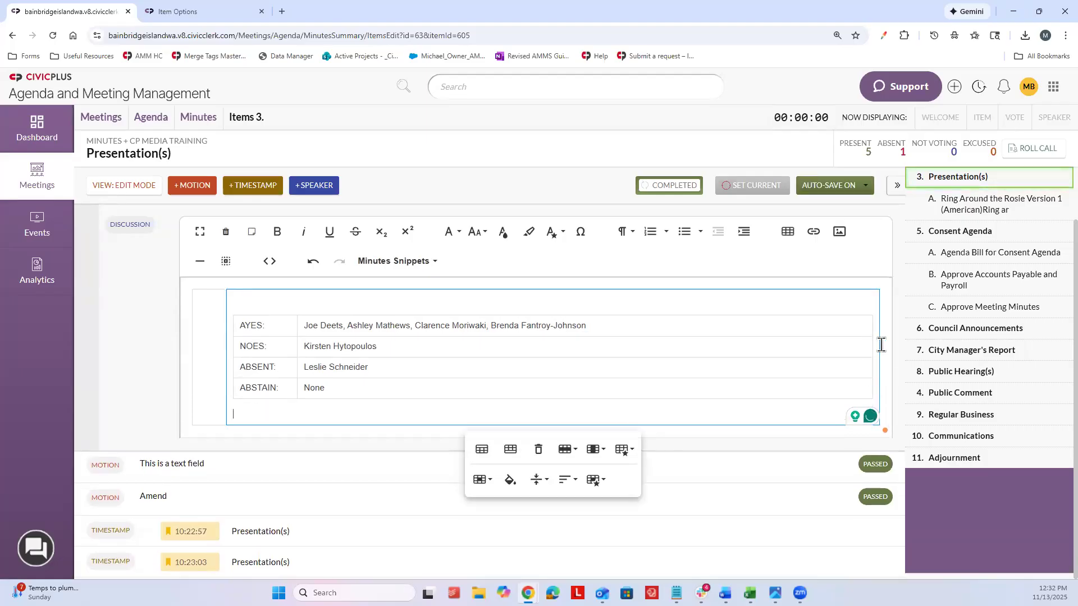
left_click(378, 430)
mouse_move(283, 283)
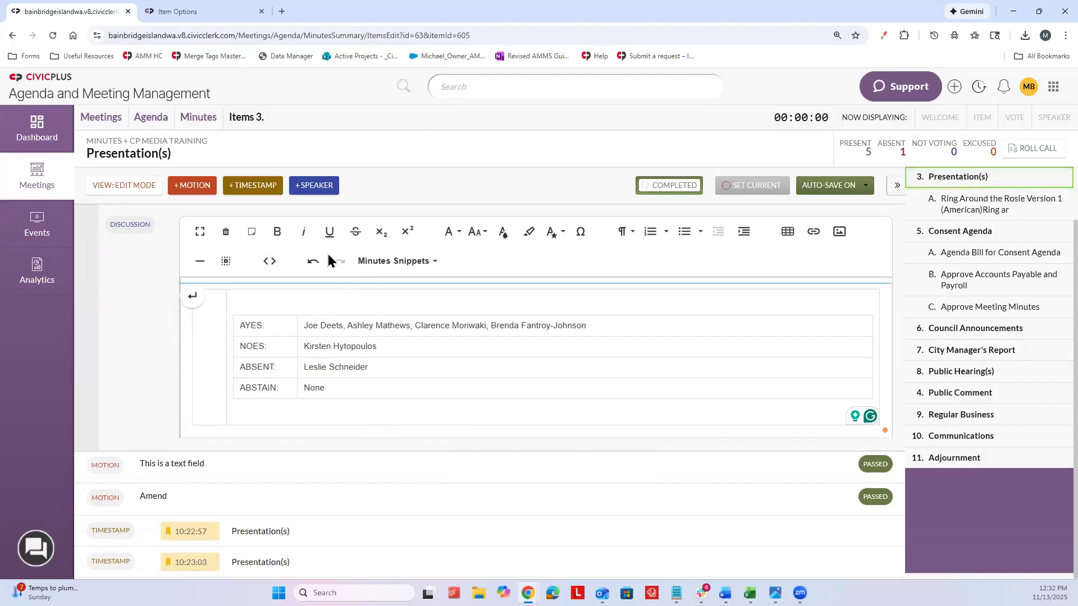
Preview the minutes and check the indentation and spacing of the vote results under Presentation(s).
left_click(187, 123)
left_click_drag(132, 192, 134, 189)
left_click(137, 193)
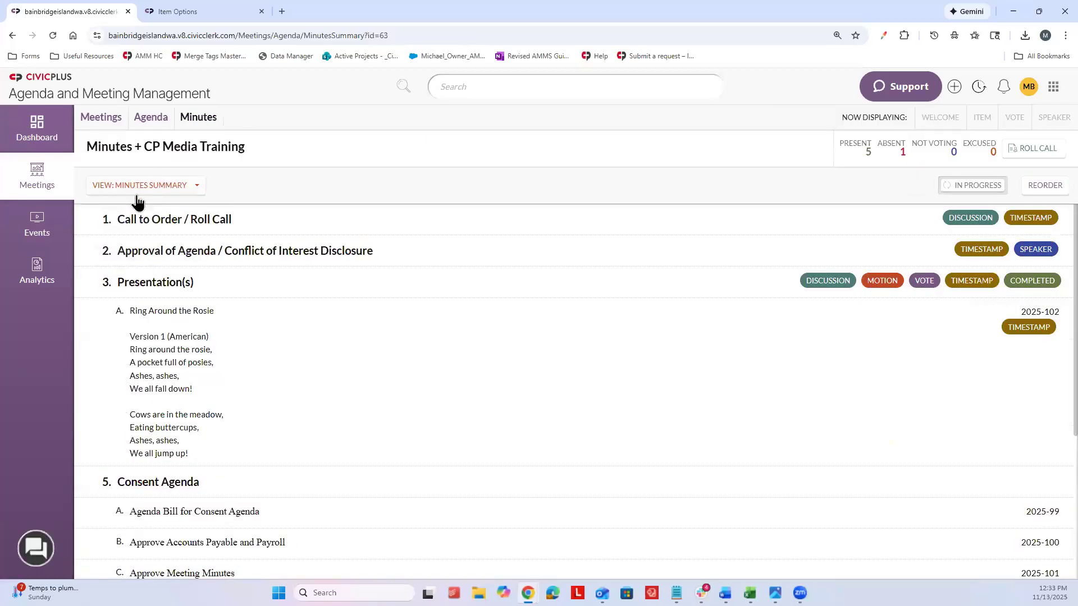
left_click(158, 270)
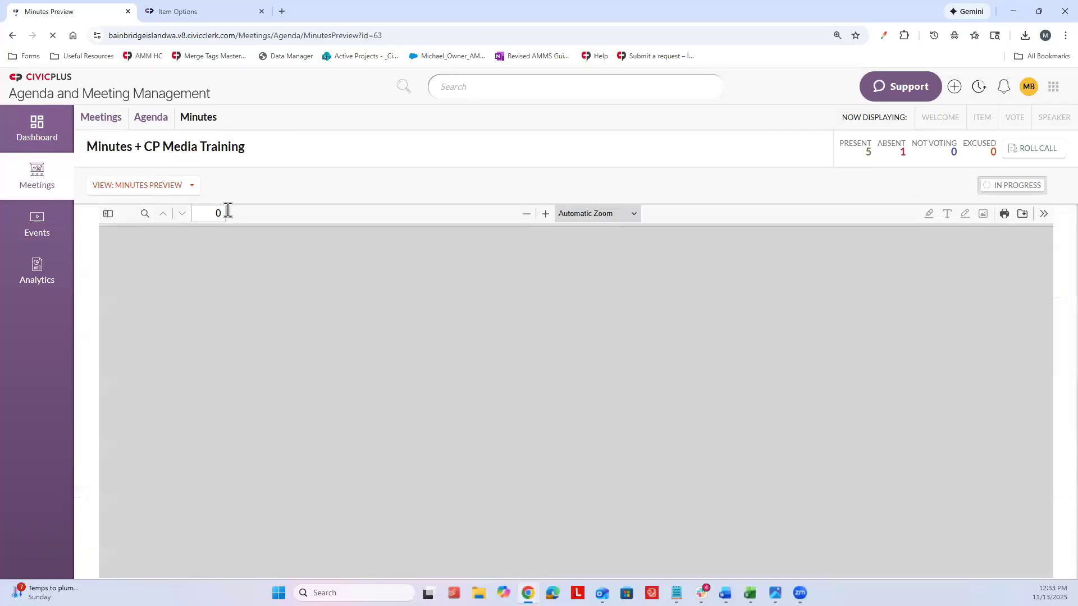
scroll(524, 304, "down", 5)
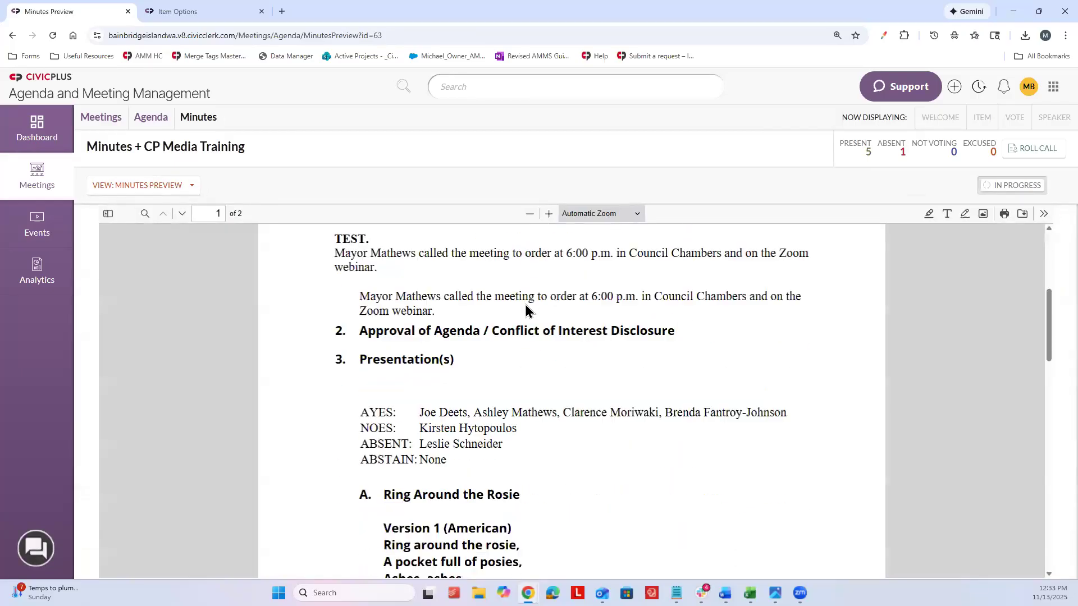
Return to the meeting's agenda and open its Agenda Files view.
left_click(164, 188)
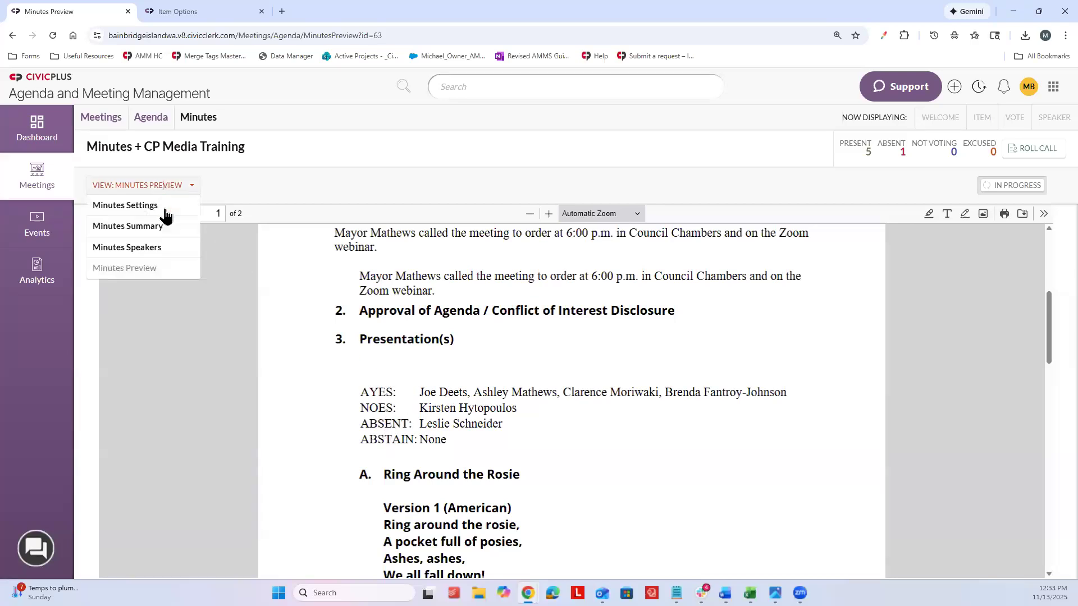
left_click(158, 121)
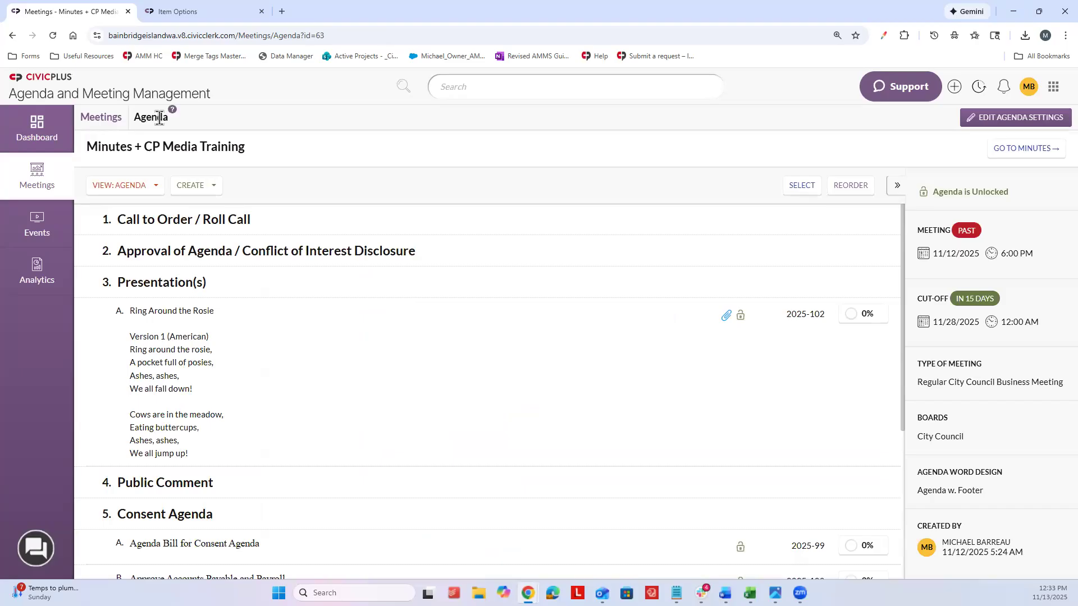
left_click(144, 185)
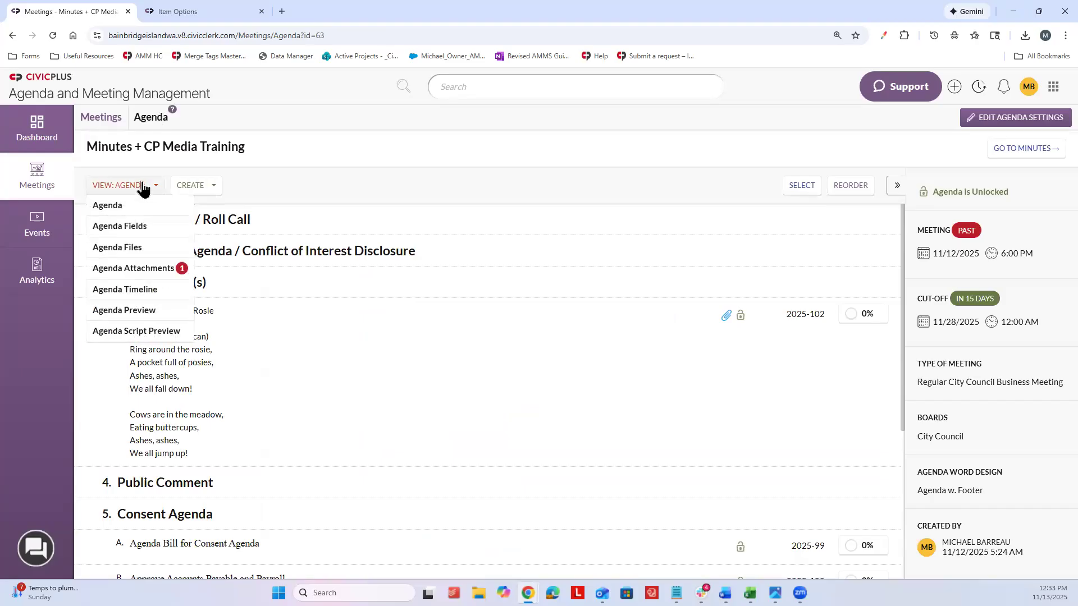
left_click(144, 250)
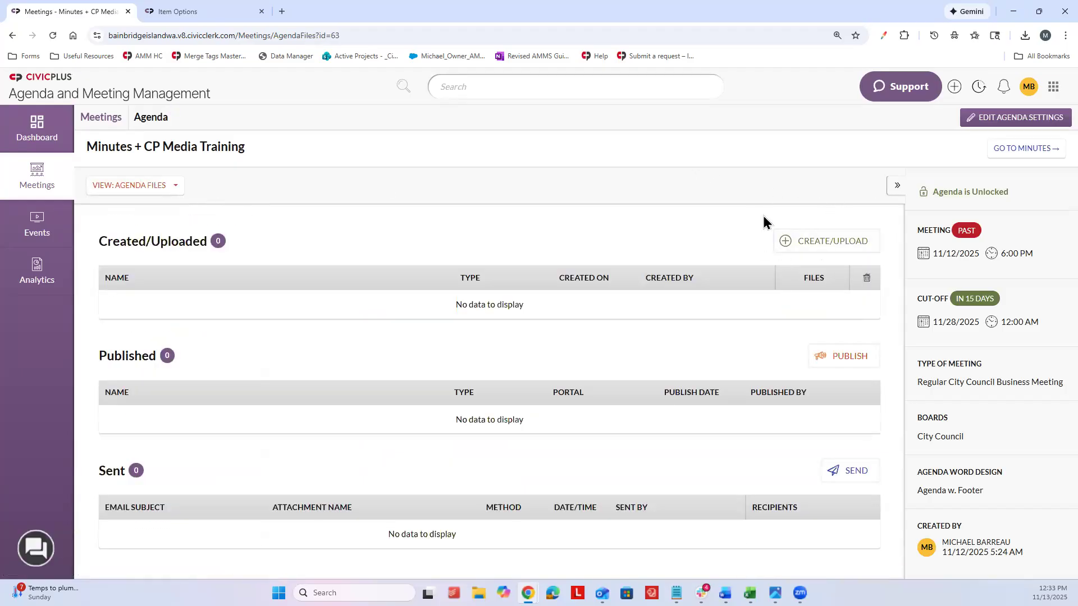
Create a Minutes file named "Minutes 123" that uses the minutes item order.
left_click(820, 242)
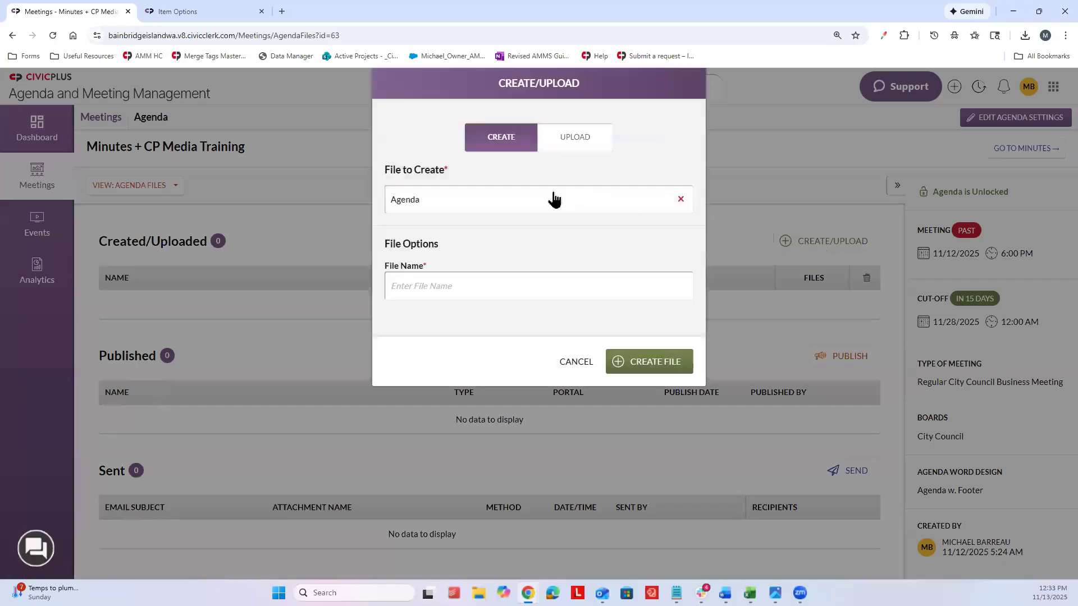
left_click(450, 198)
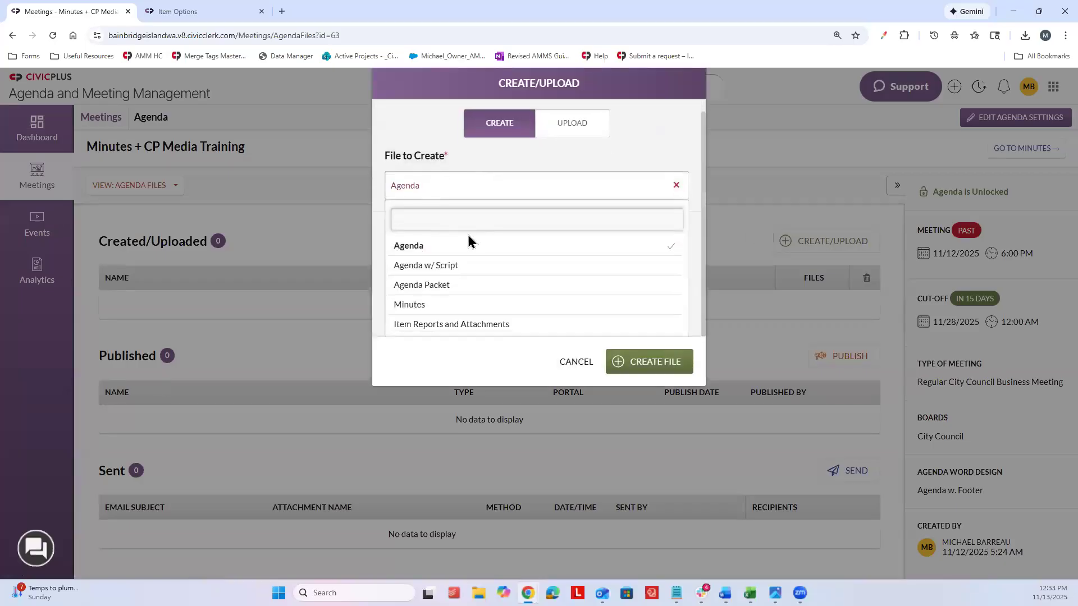
left_click(422, 300)
left_click(418, 279)
type("Minutes 123")
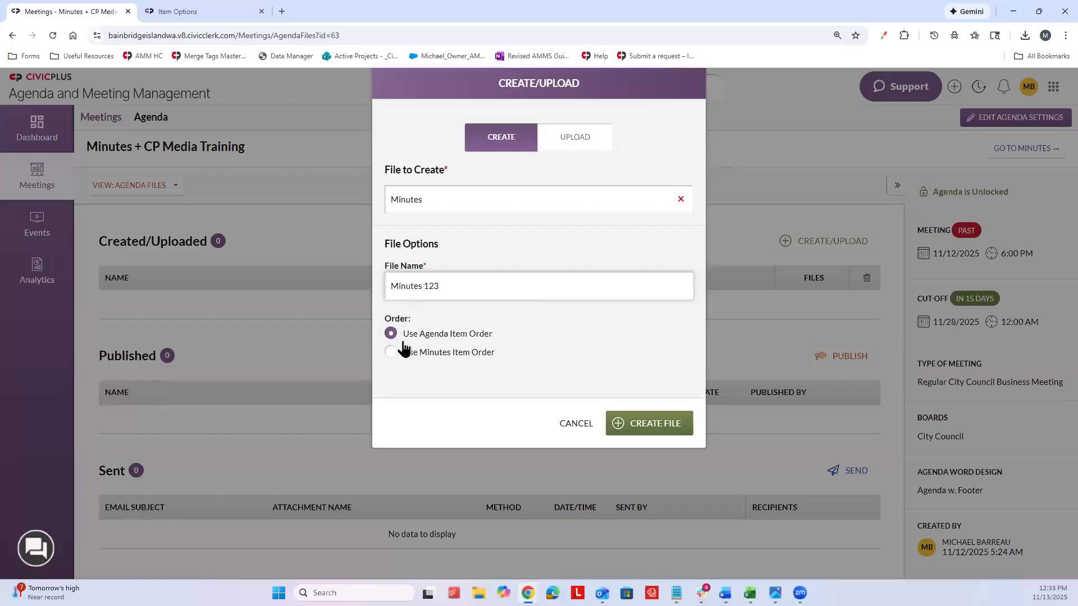
left_click(444, 354)
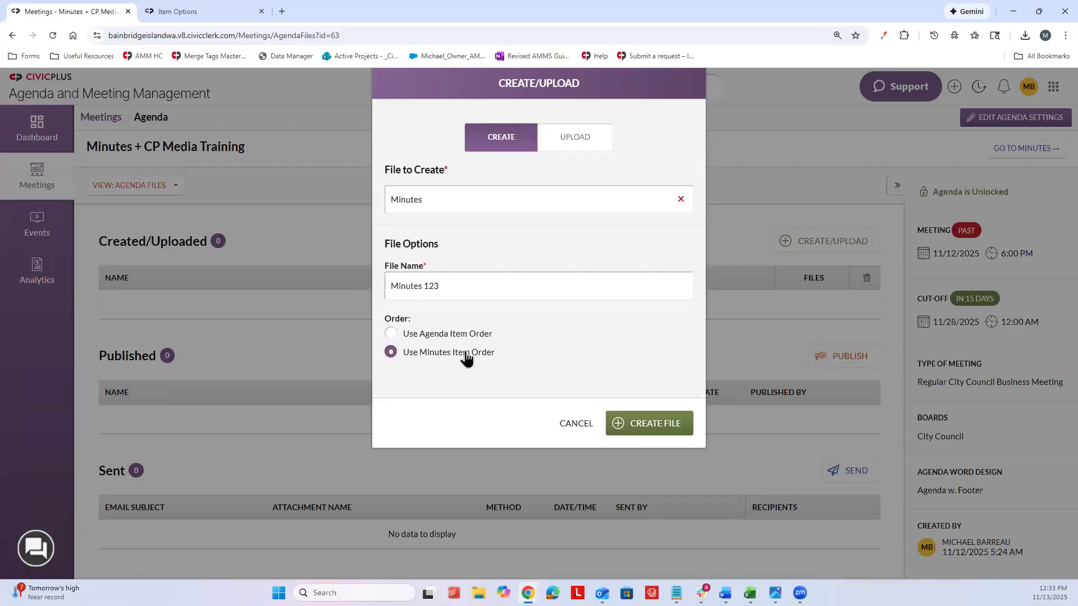
left_click(635, 423)
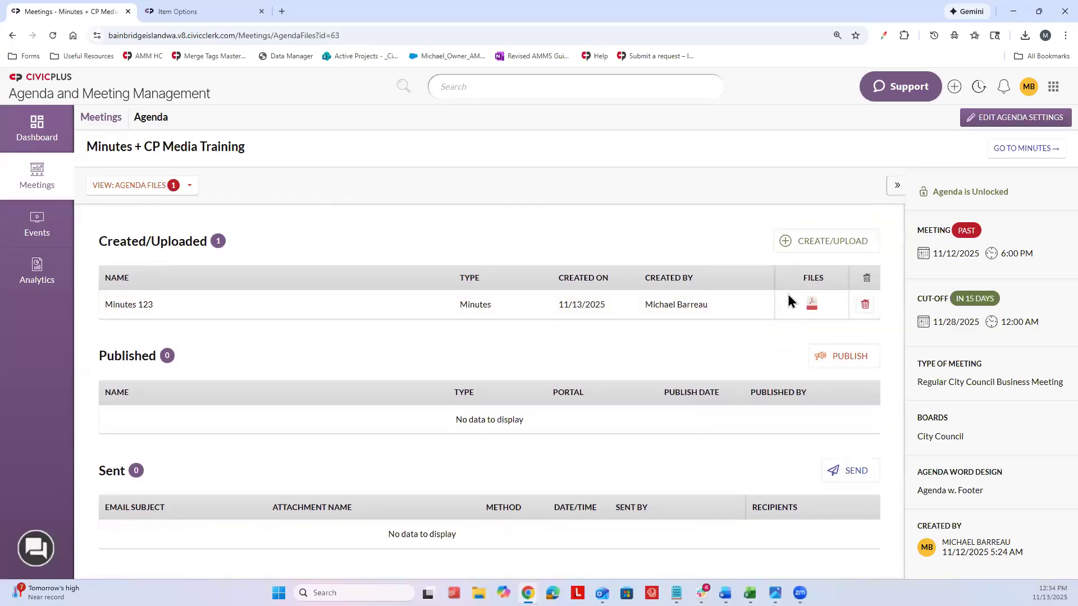
left_click(822, 241)
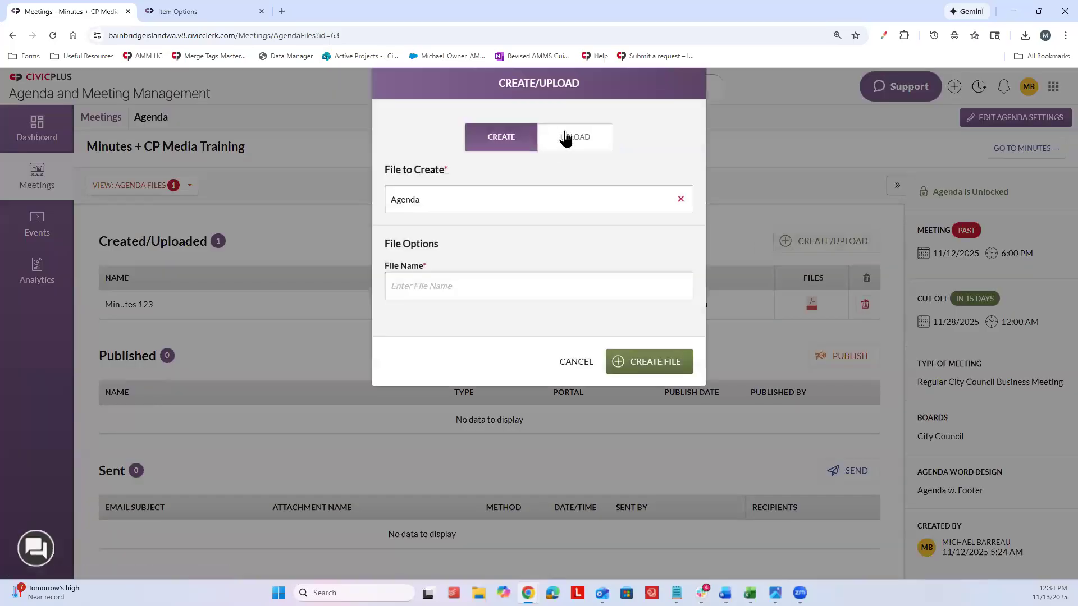
left_click(566, 142)
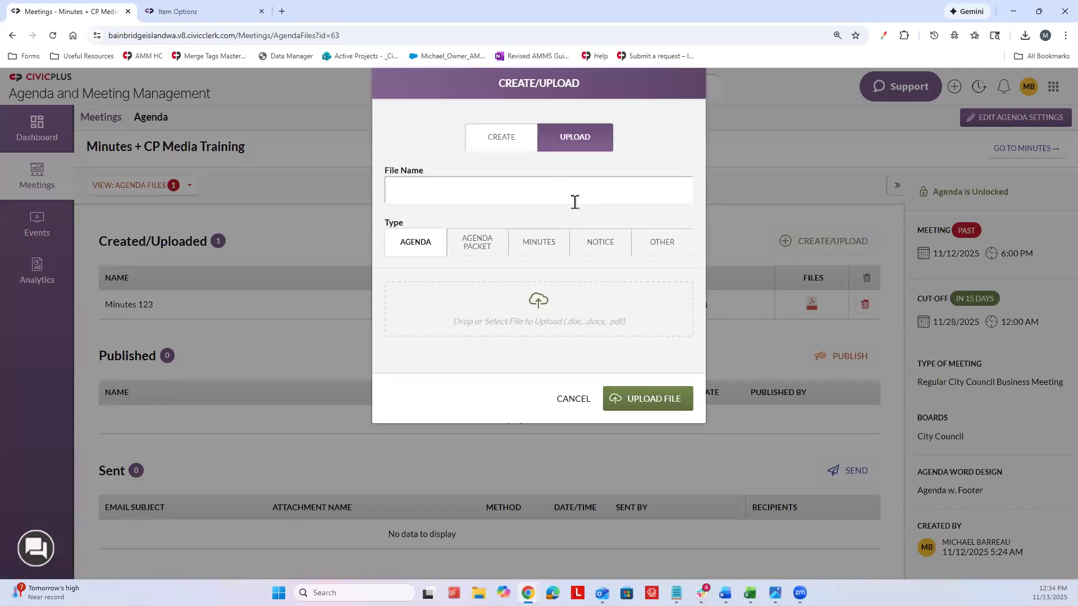
left_click(543, 197)
left_click(541, 241)
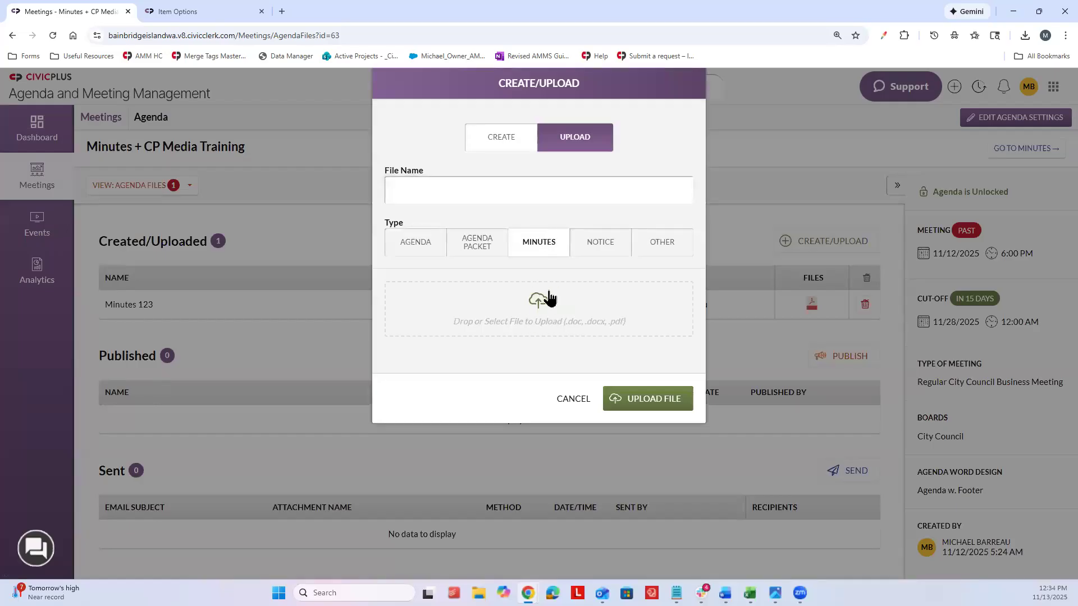
left_click(572, 403)
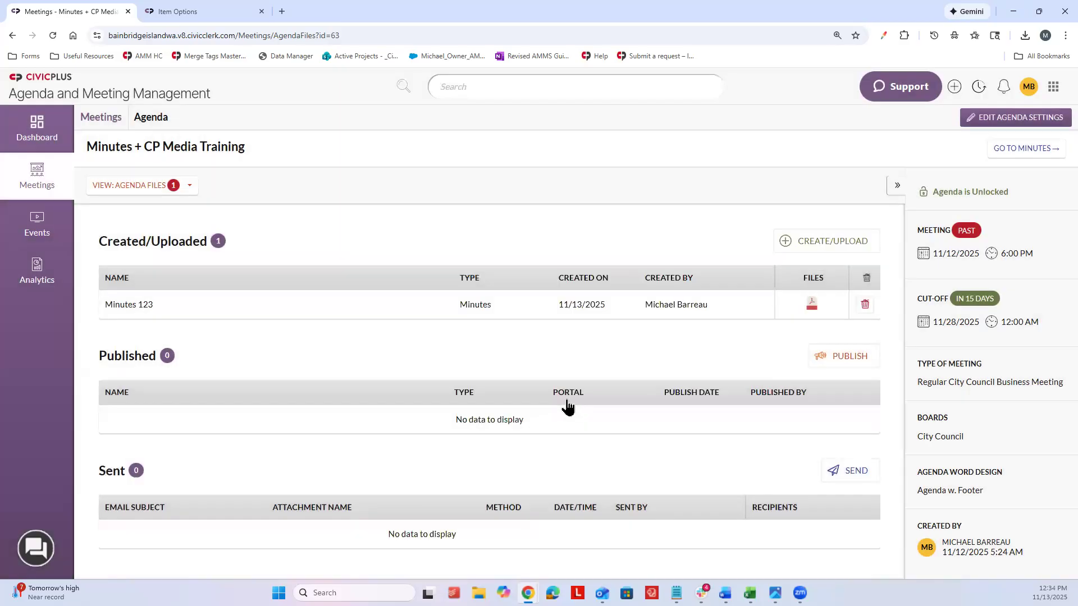
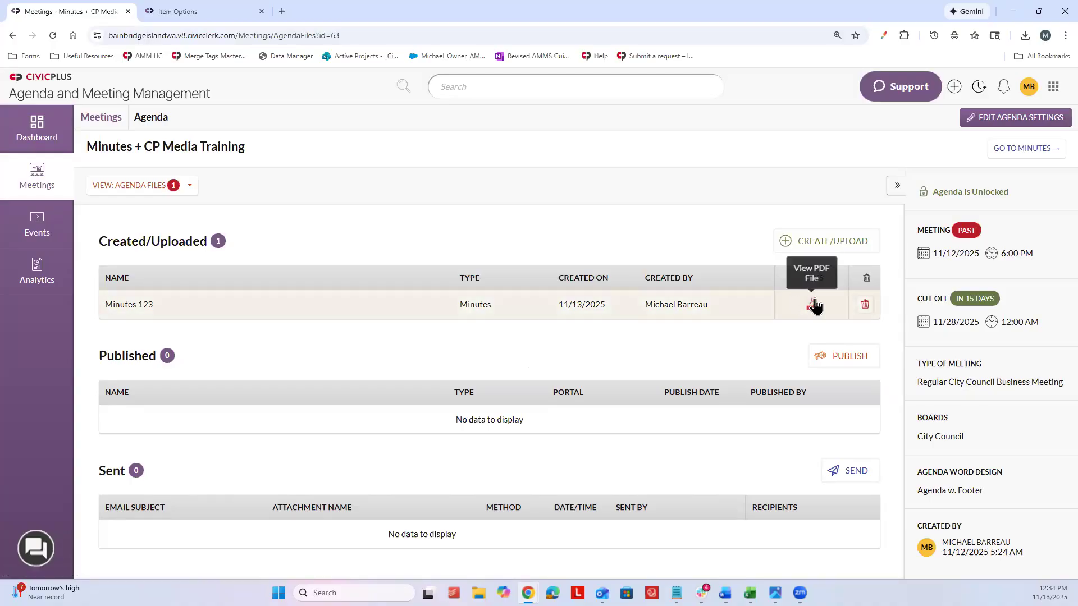
Choose Minutes 123 as the minutes to publish to the public portal and set its status to Published.
left_click(823, 352)
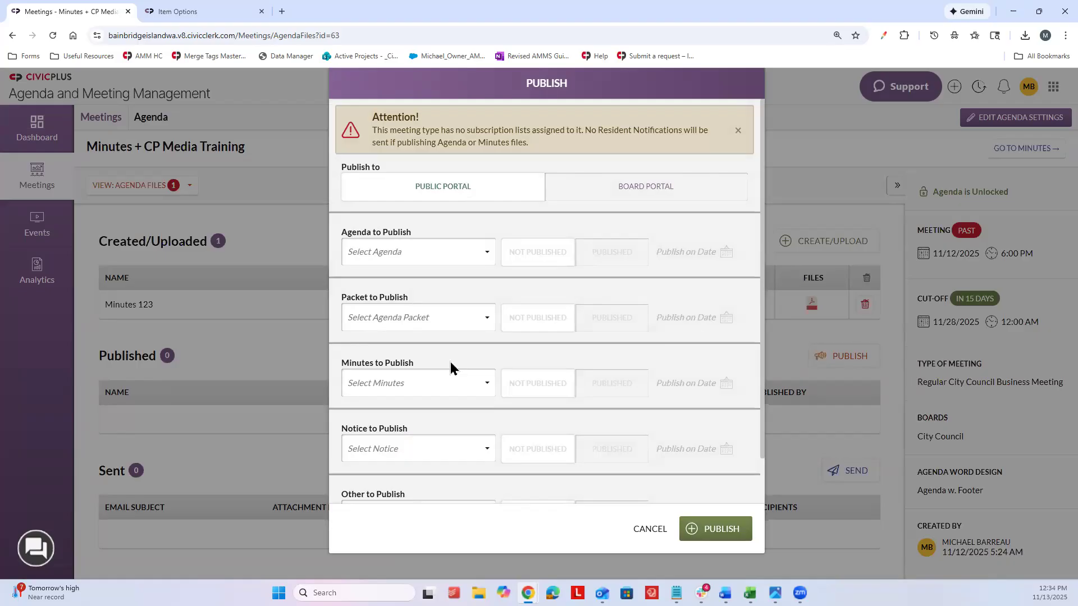
scroll(433, 389, "down", 2)
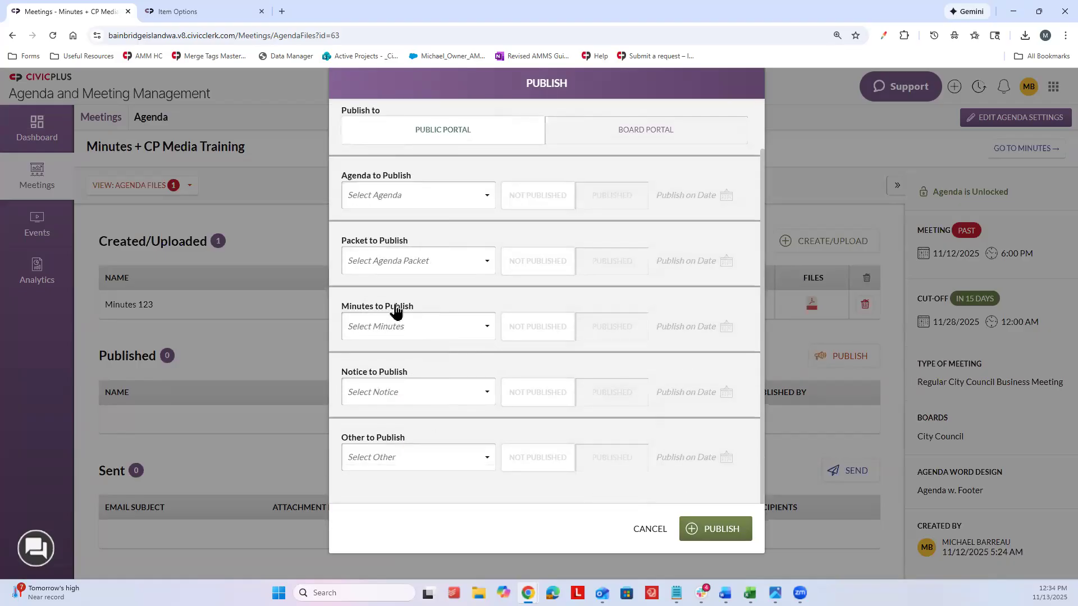
left_click(380, 332)
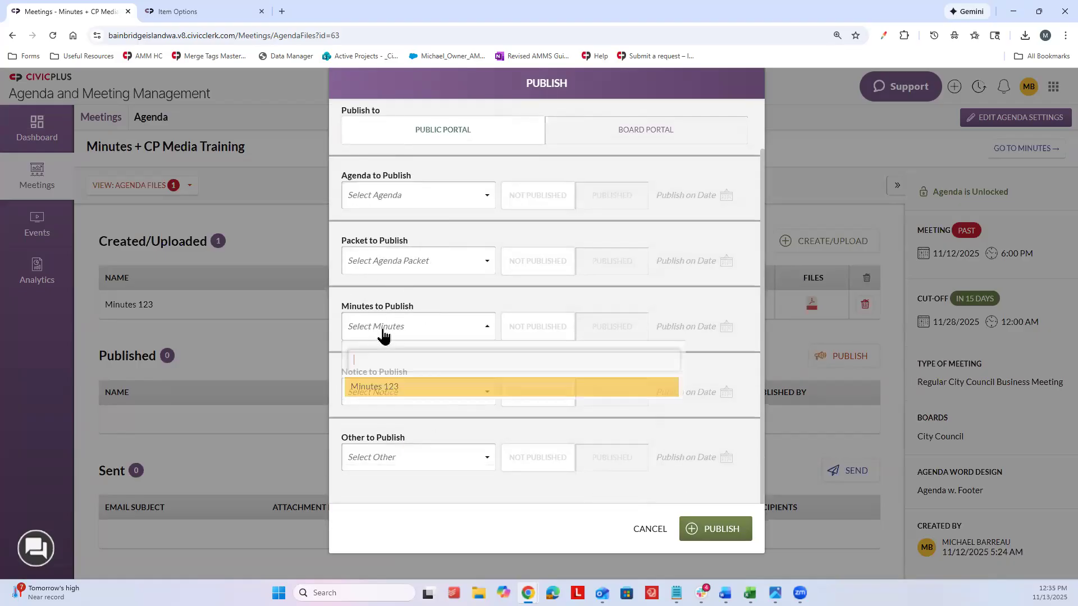
left_click(392, 393)
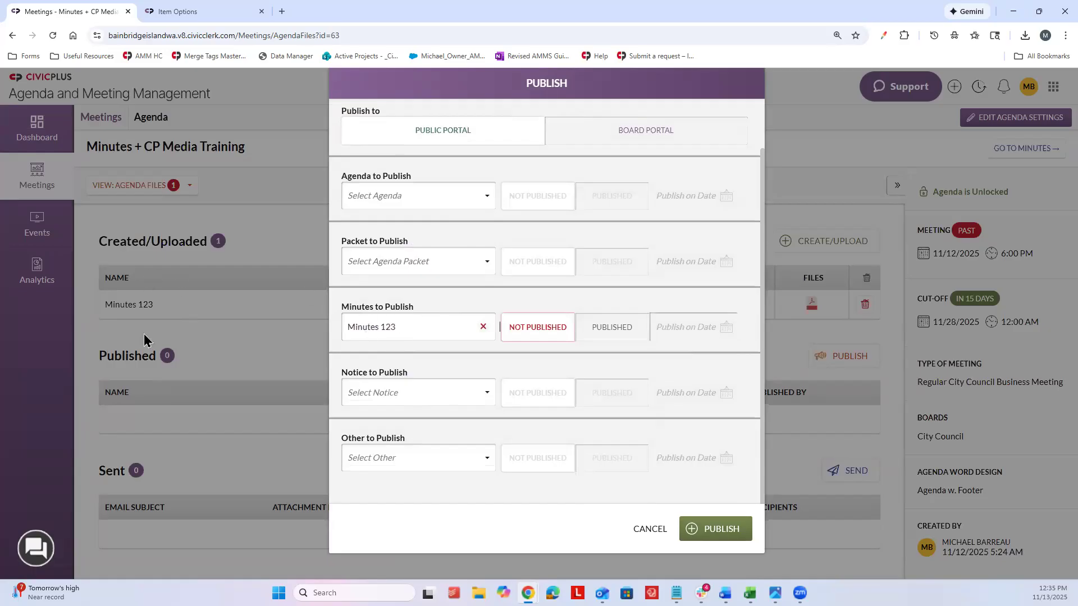
left_click(621, 338)
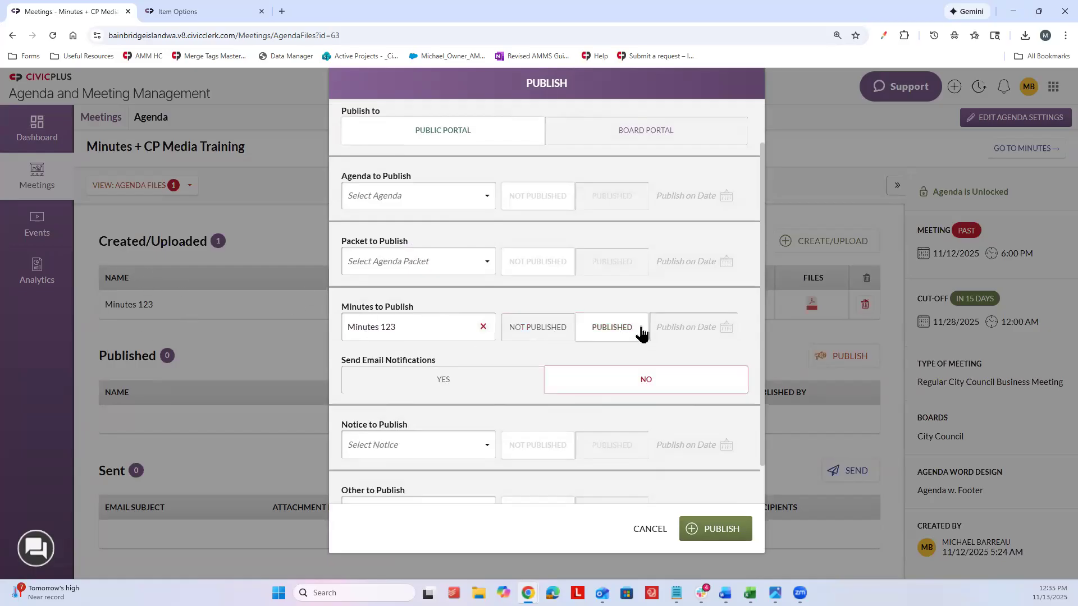
Try scheduling the publication of Minutes 123 for 11/21/2025, and switch it back to Published.
left_click(687, 332)
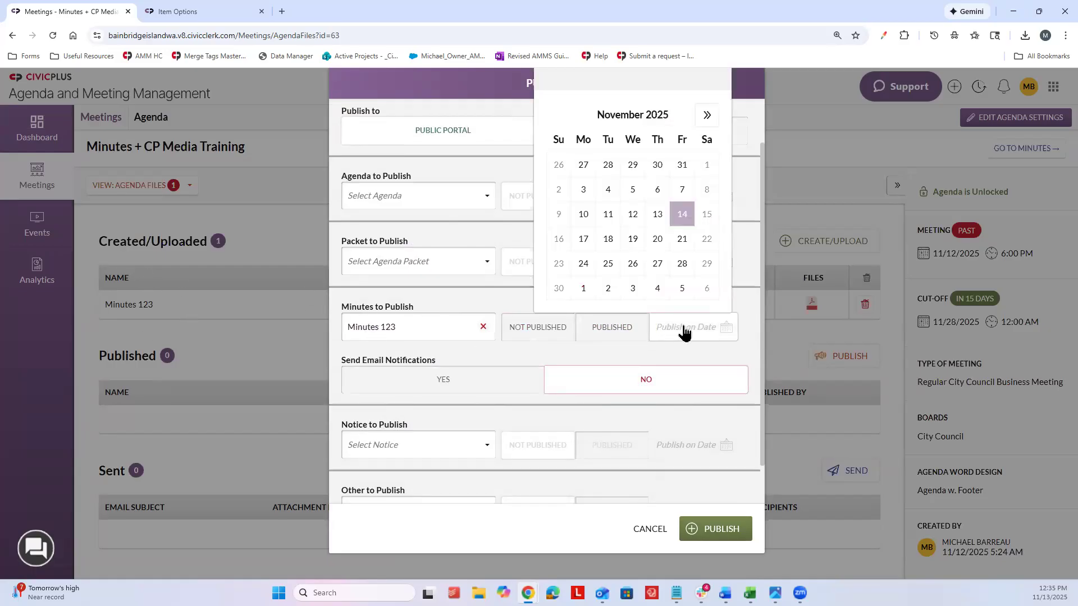
left_click(684, 240)
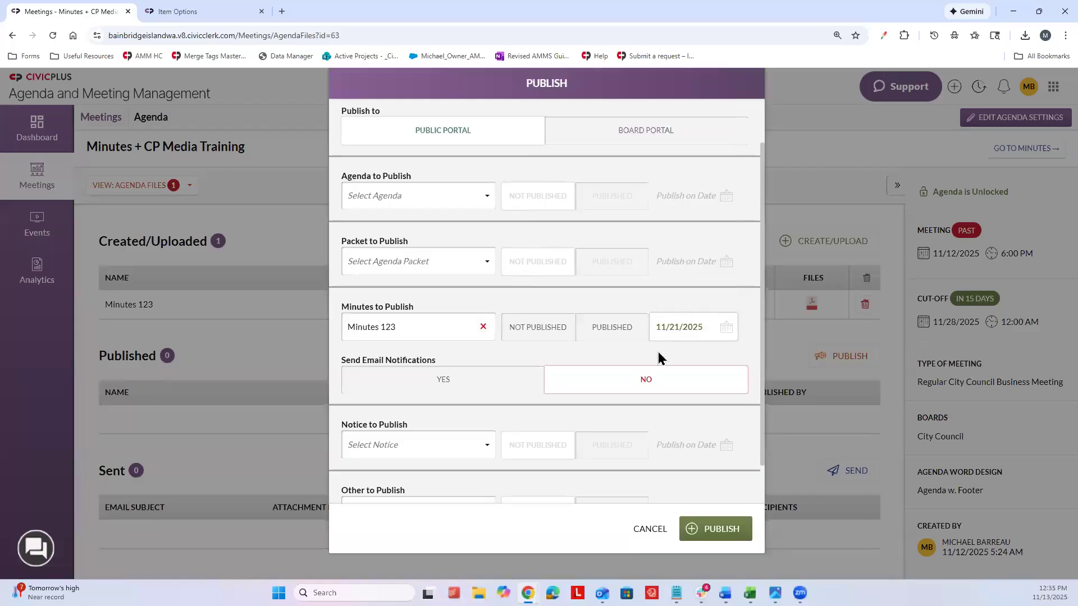
left_click(626, 329)
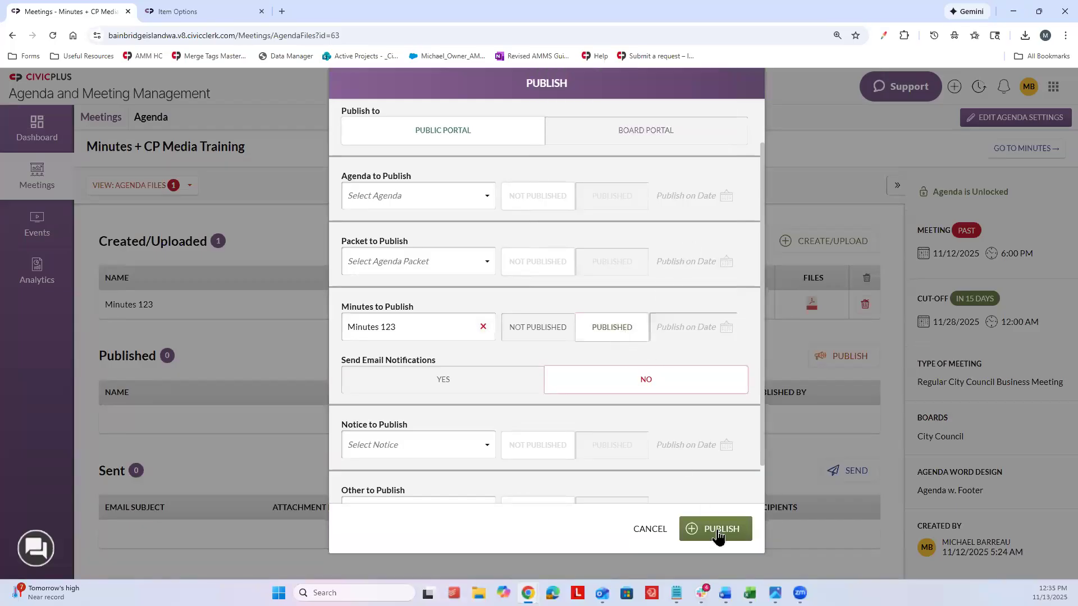
Publish Minutes 123 to the public portal, and publish it to the board portal as well.
left_click(724, 535)
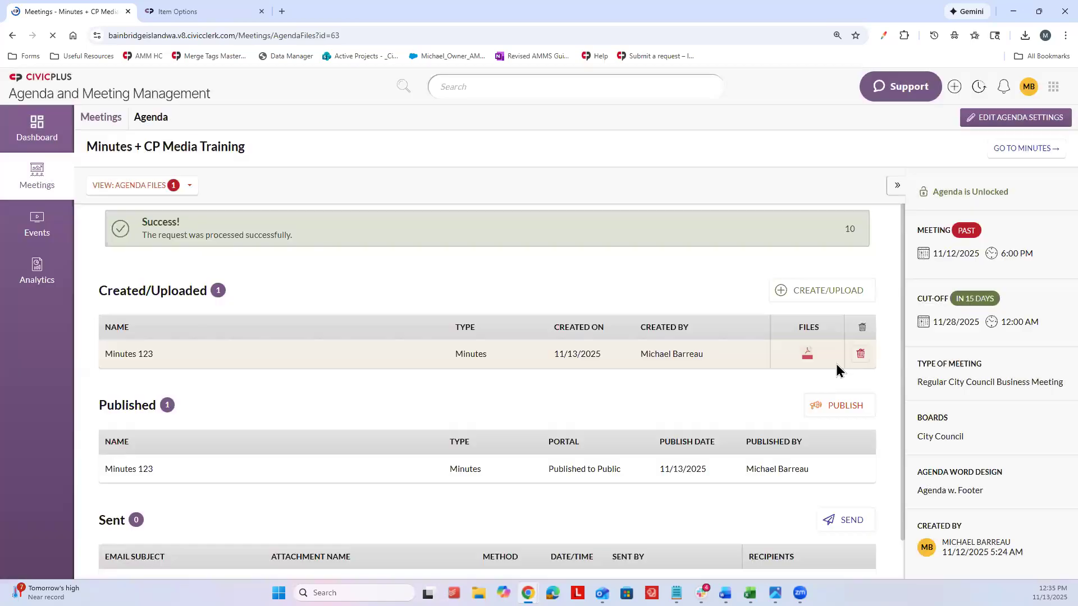
left_click(840, 406)
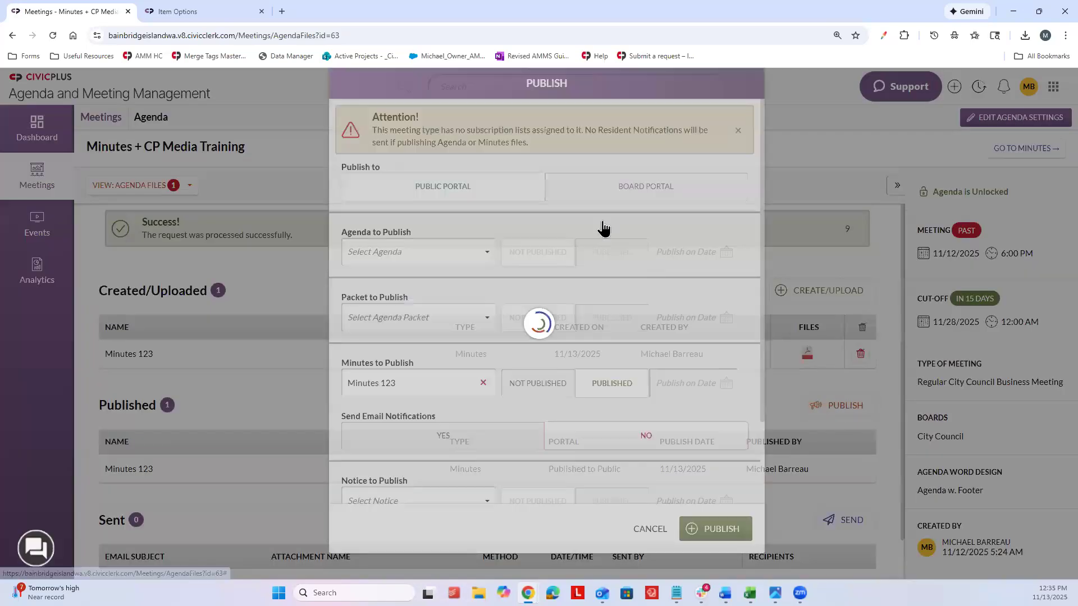
left_click(567, 199)
left_click(409, 344)
left_click(413, 384)
left_click(635, 358)
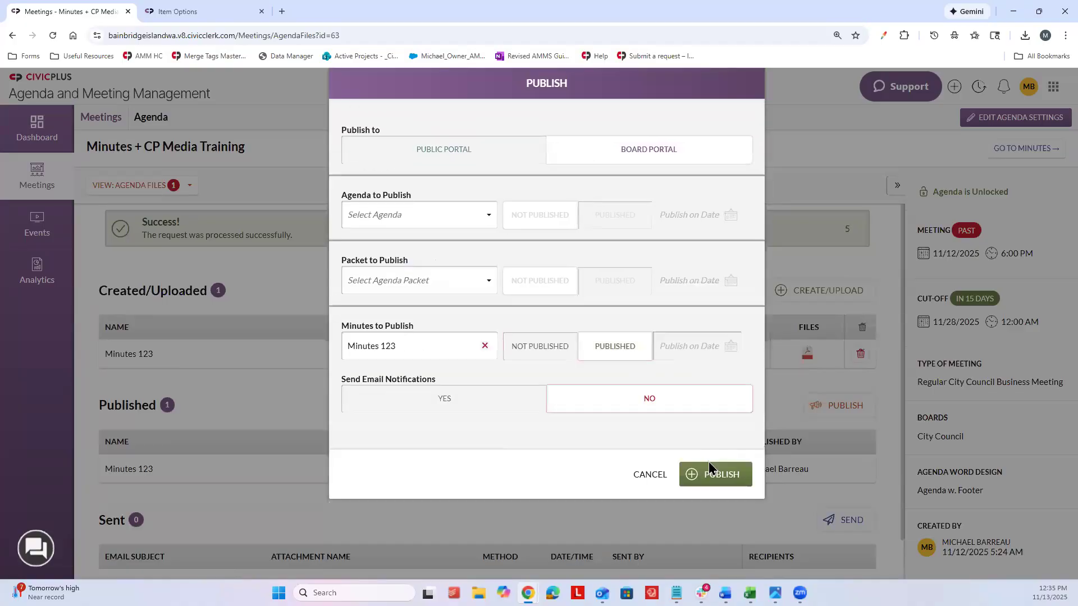
left_click(708, 471)
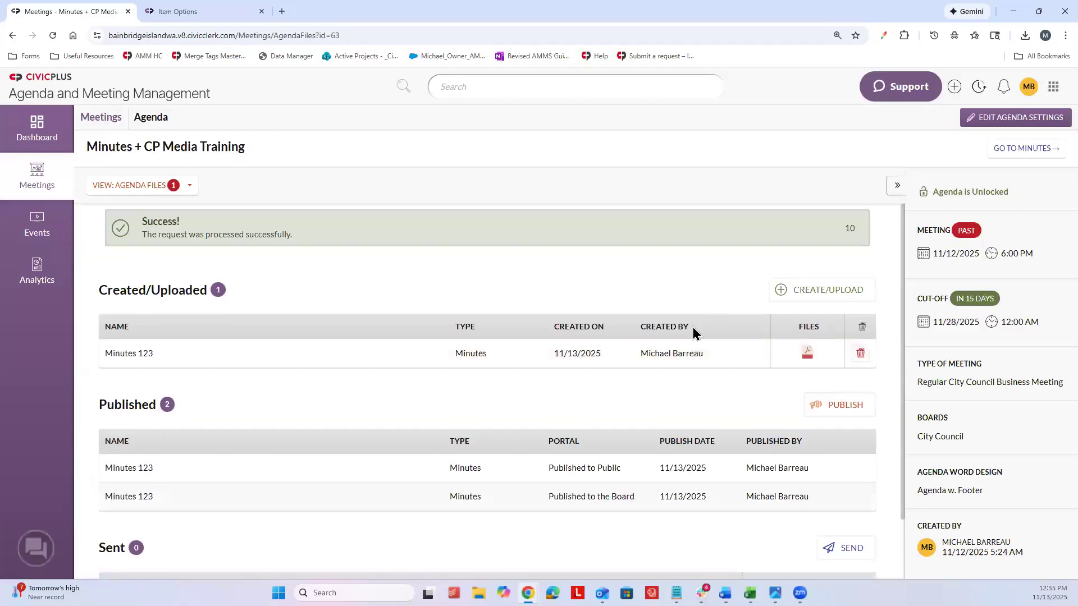
scroll(673, 340, "down", 2)
left_click_drag(549, 398, 649, 426)
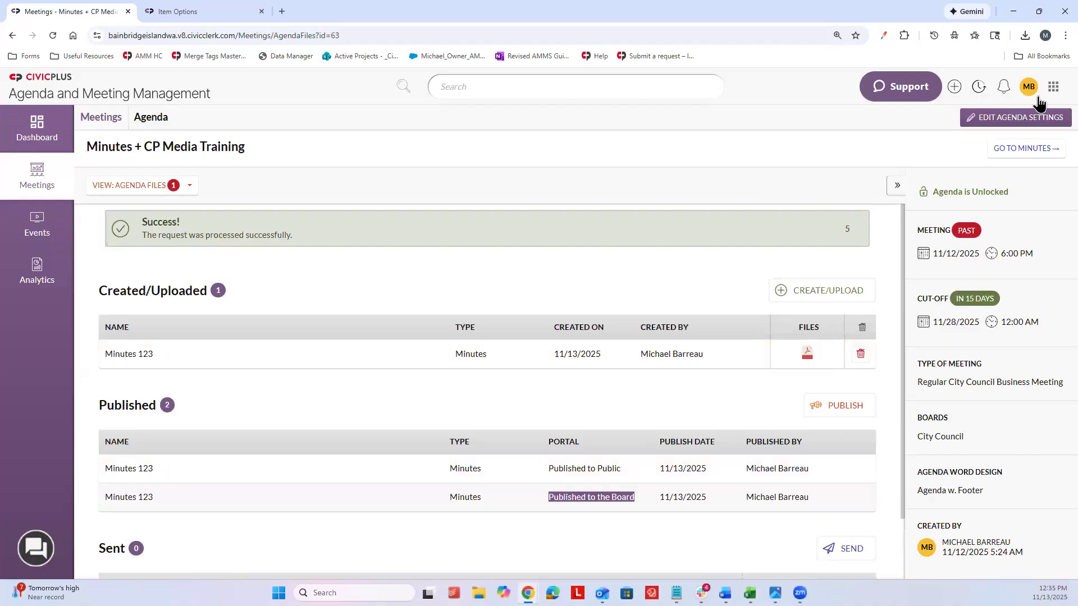
Open the event linked to the agenda in its own browser tab and rename the event "Minutes Training".
left_click(1032, 90)
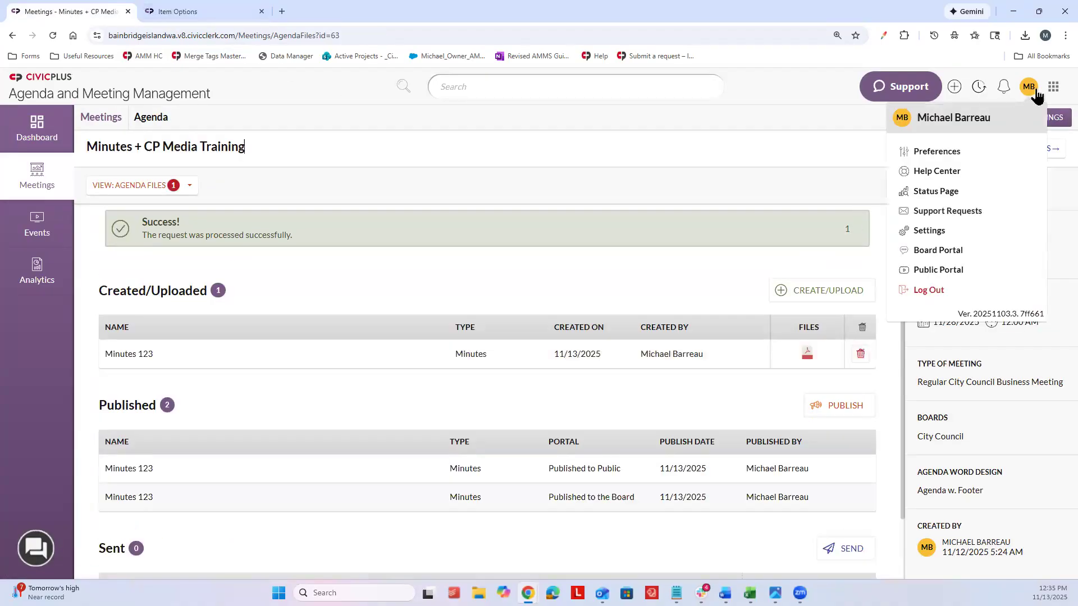
left_click(998, 119)
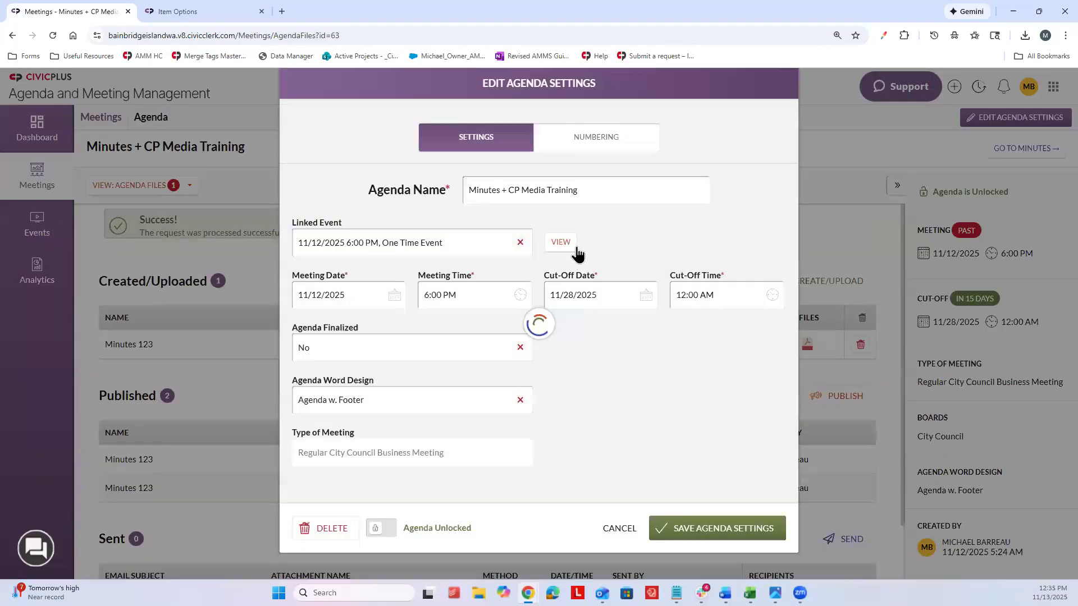
right_click(577, 248)
left_click(586, 255)
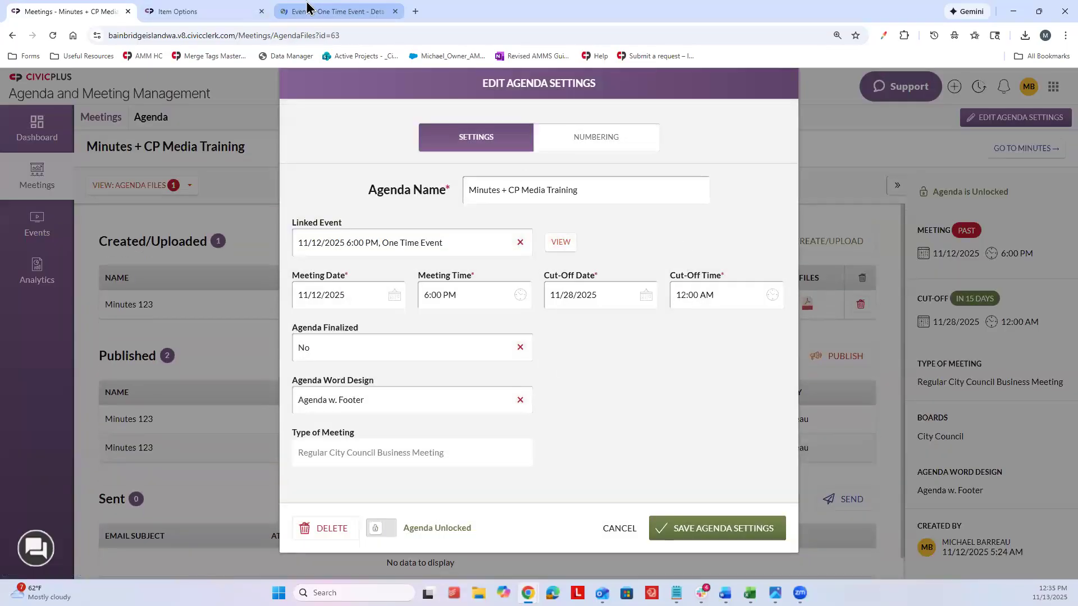
left_click(308, 9)
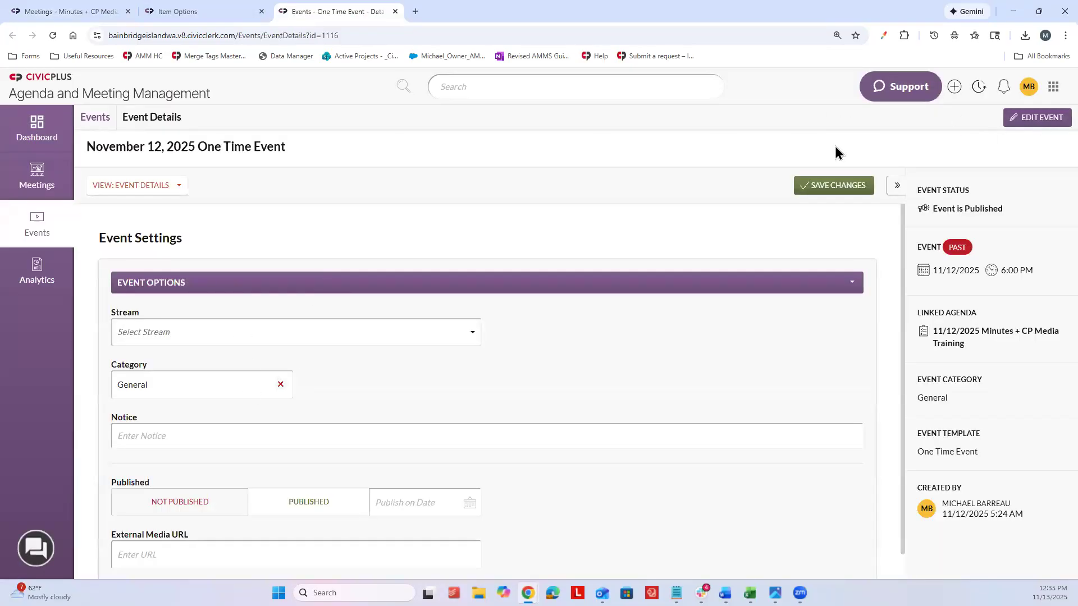
type("Min")
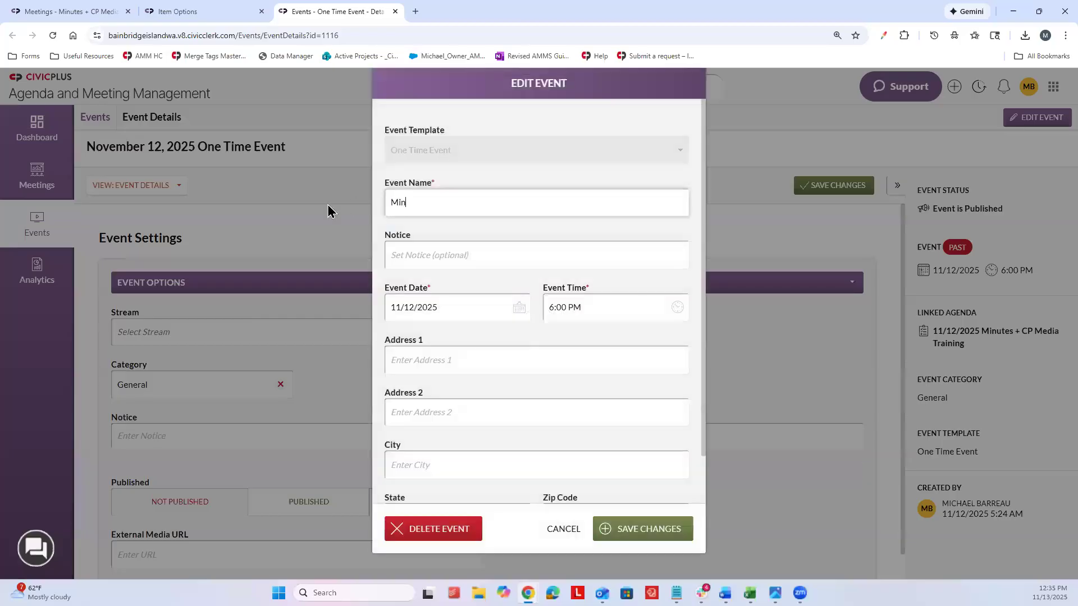
type("utes Training")
left_click(627, 536)
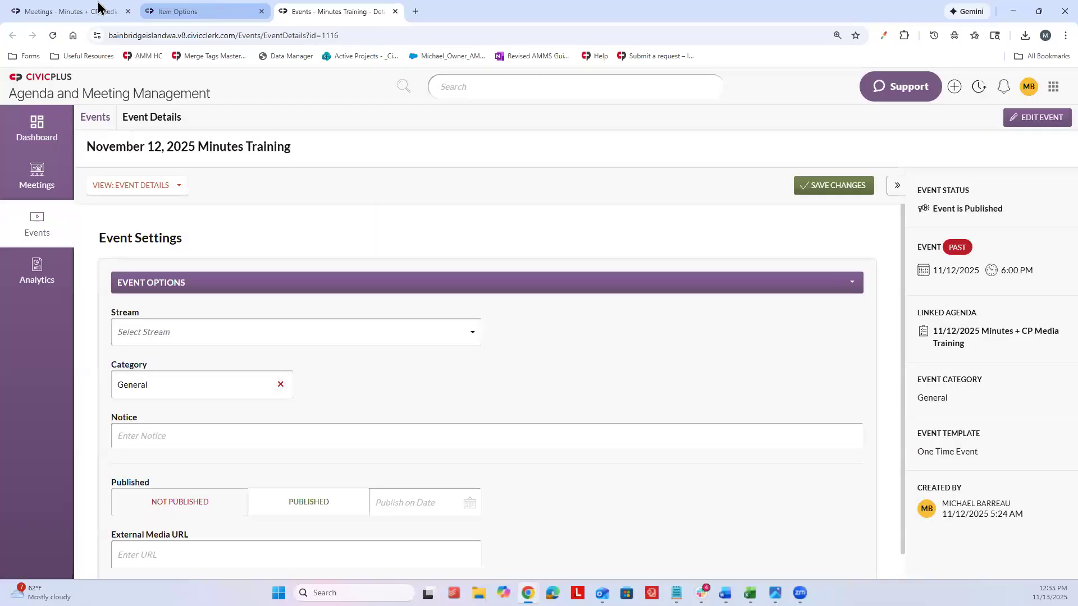
Return to the meeting's agenda files, close the agenda settings without saving and open the public portal.
left_click(208, 10)
left_click(71, 11)
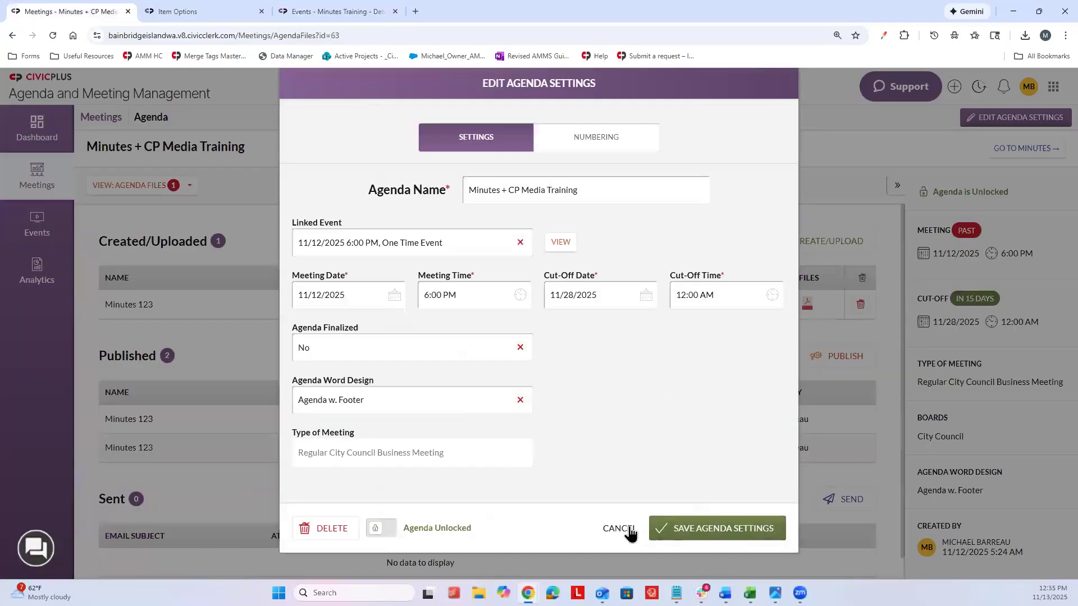
left_click(844, 235)
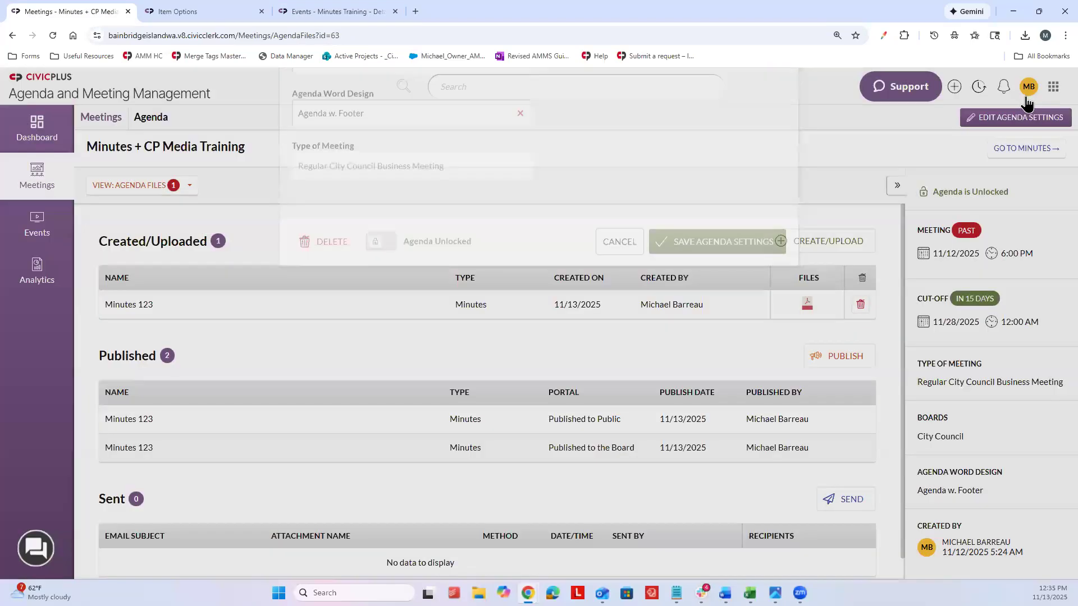
left_click(1029, 87)
left_click(982, 271)
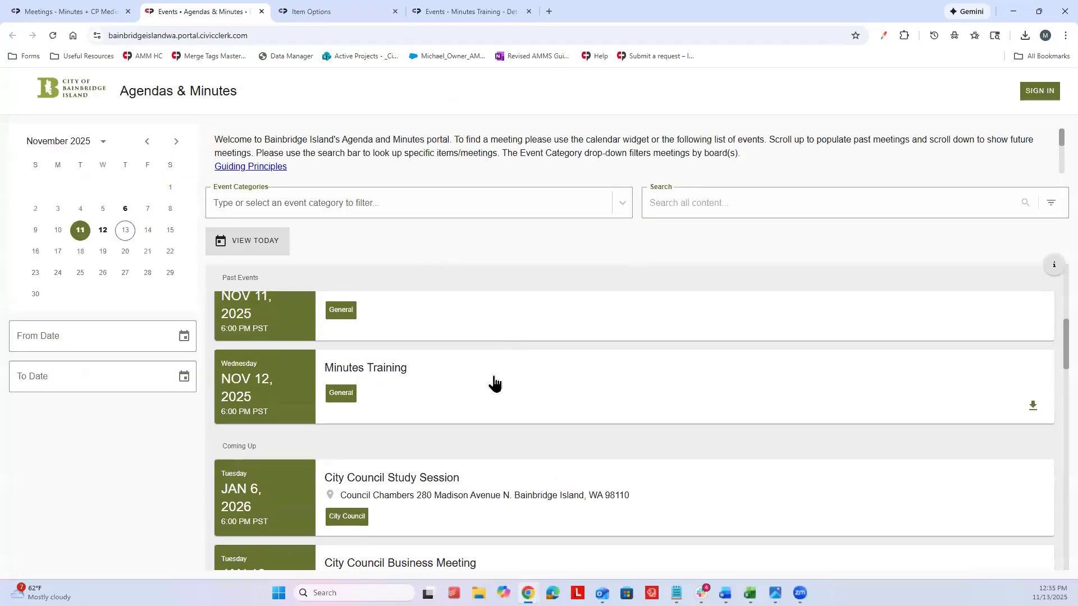
Check the minutes download formats of the November 12 Minutes Training event and open the event's published minutes.
left_click(1035, 408)
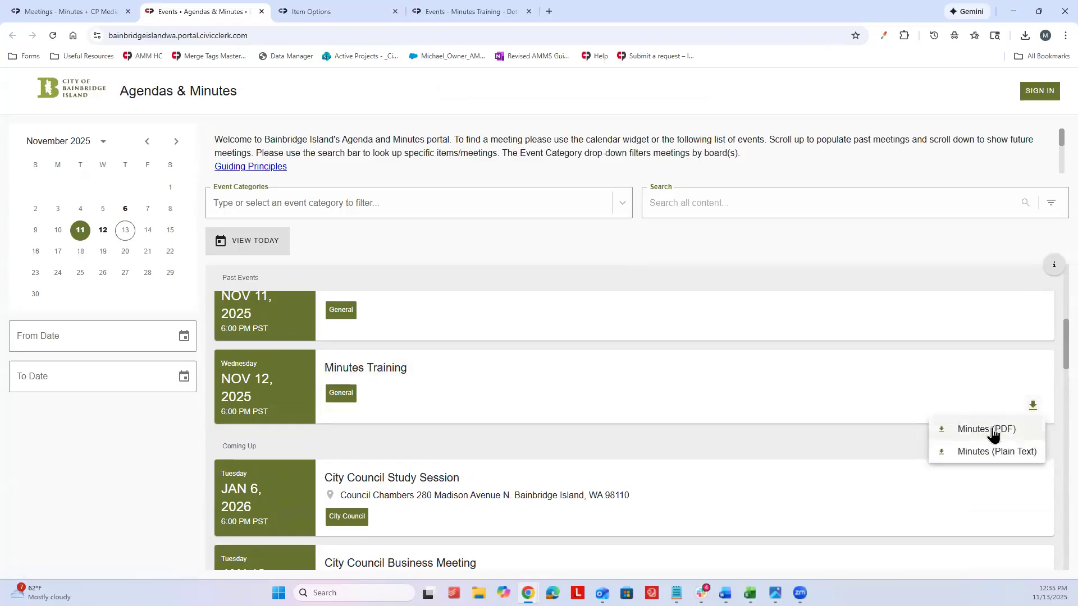
left_click(903, 383)
left_click(701, 393)
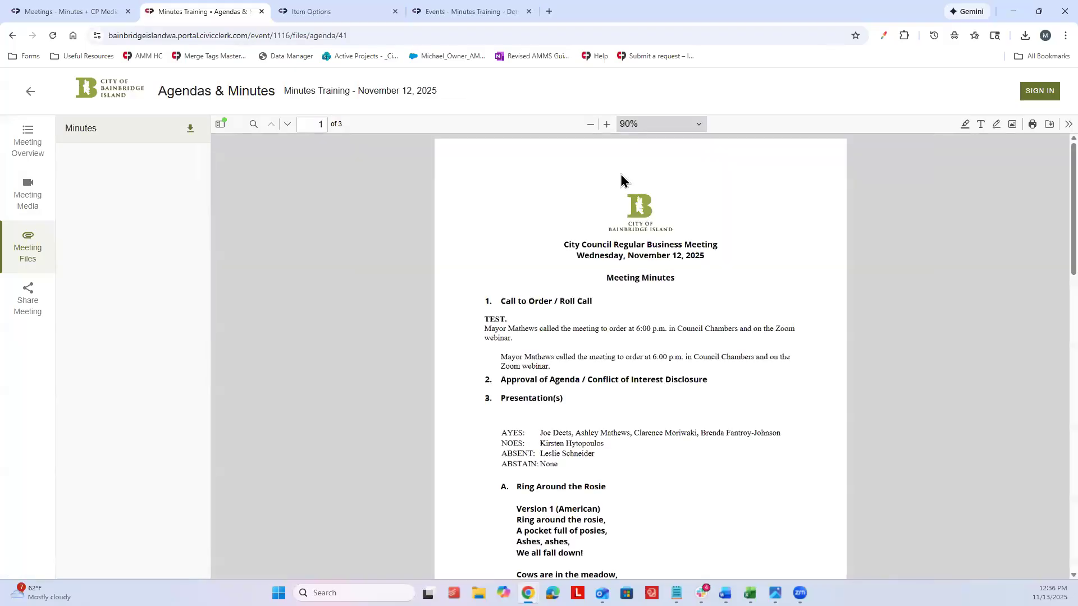
Examine the published minutes' item order, votes, signature lines and attached image, and return to the meeting's agenda files.
scroll(613, 222, "down", 1)
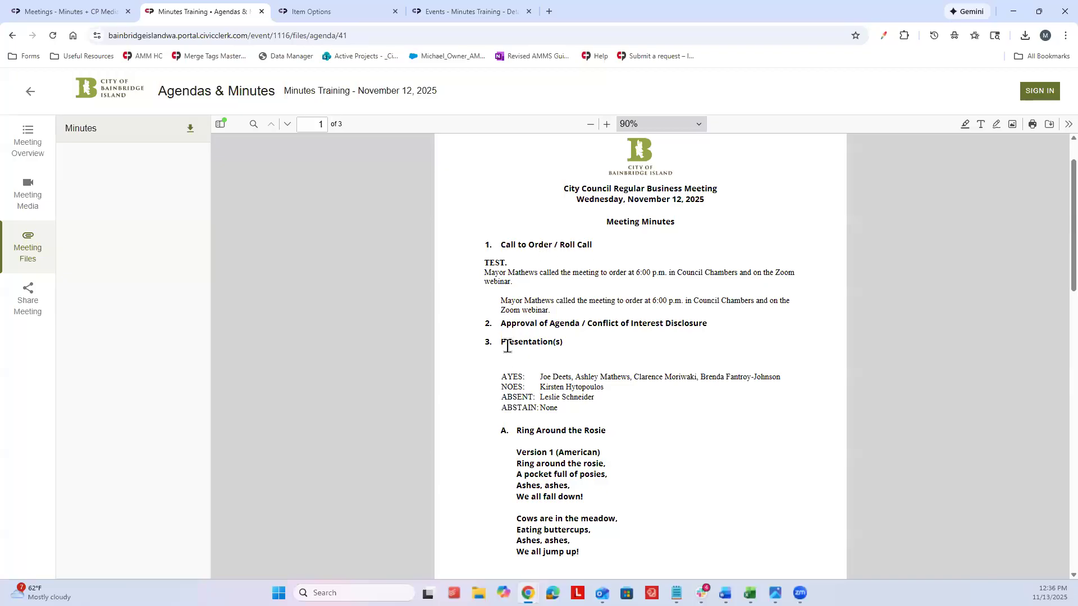
scroll(522, 292, "down", 3)
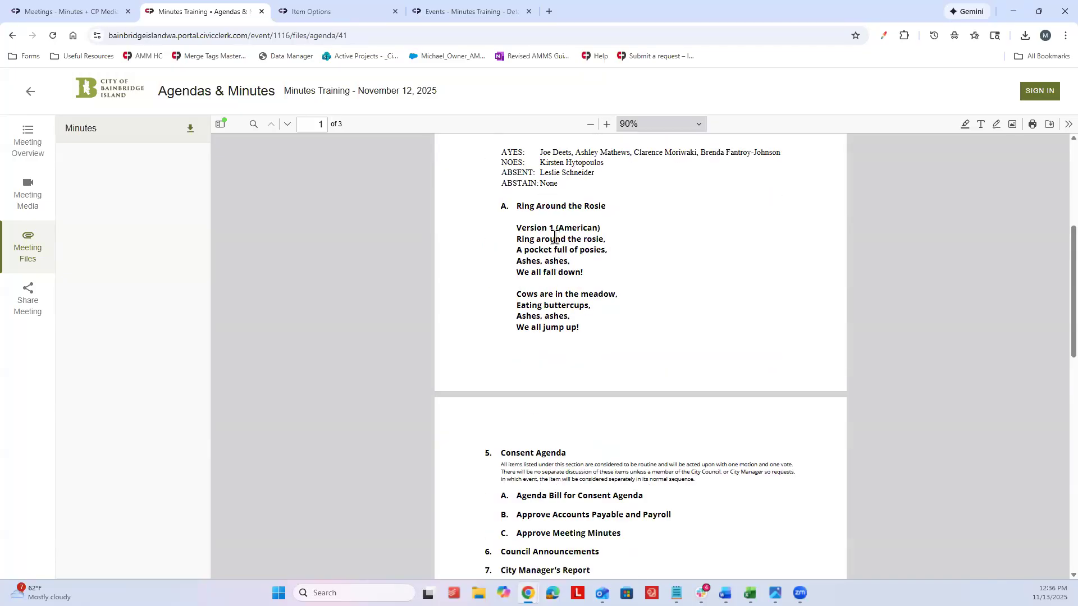
scroll(553, 306, "down", 2)
scroll(554, 308, "down", 2)
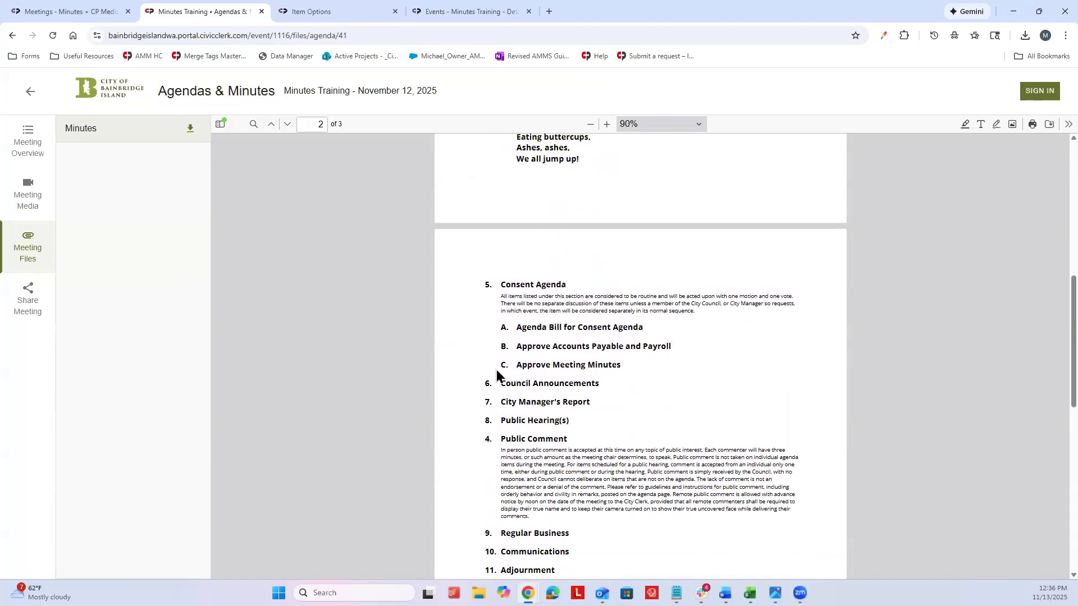
scroll(512, 278, "up", 1)
scroll(516, 439, "down", 5)
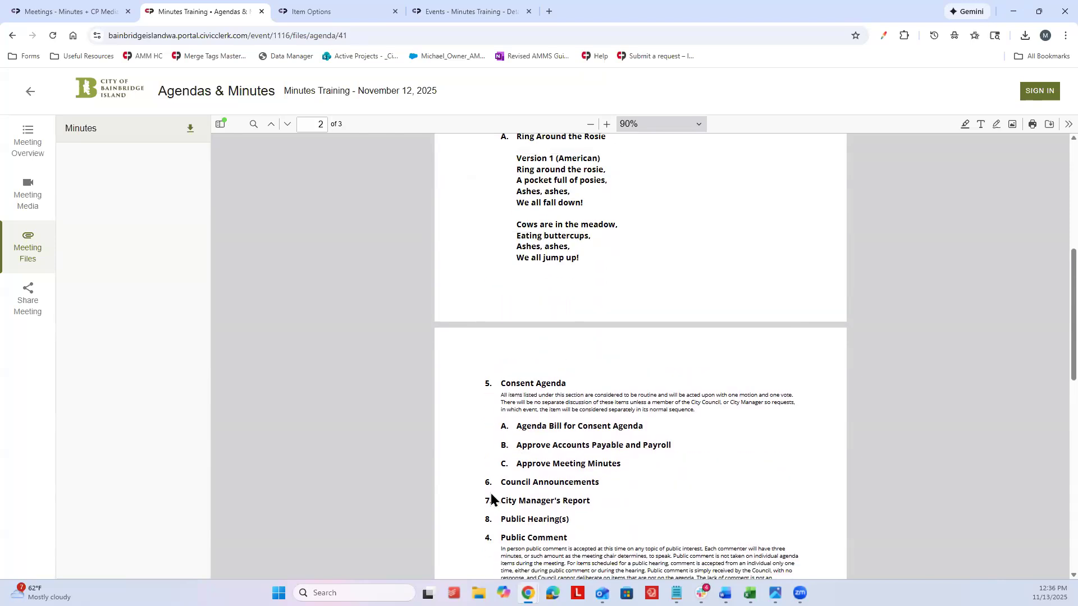
scroll(540, 360, "down", 5)
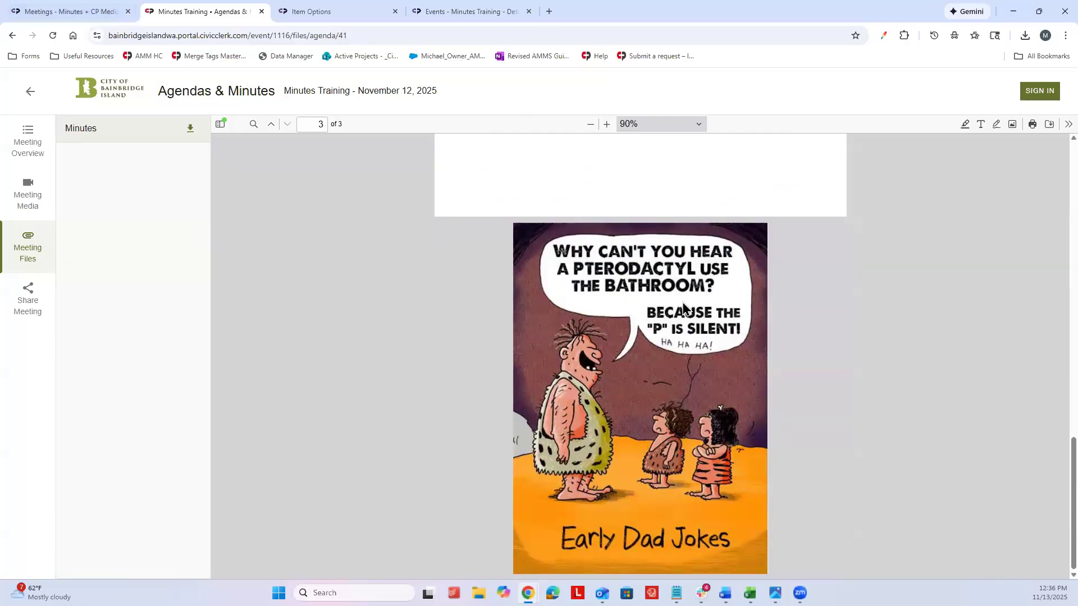
scroll(682, 305, "up", 6)
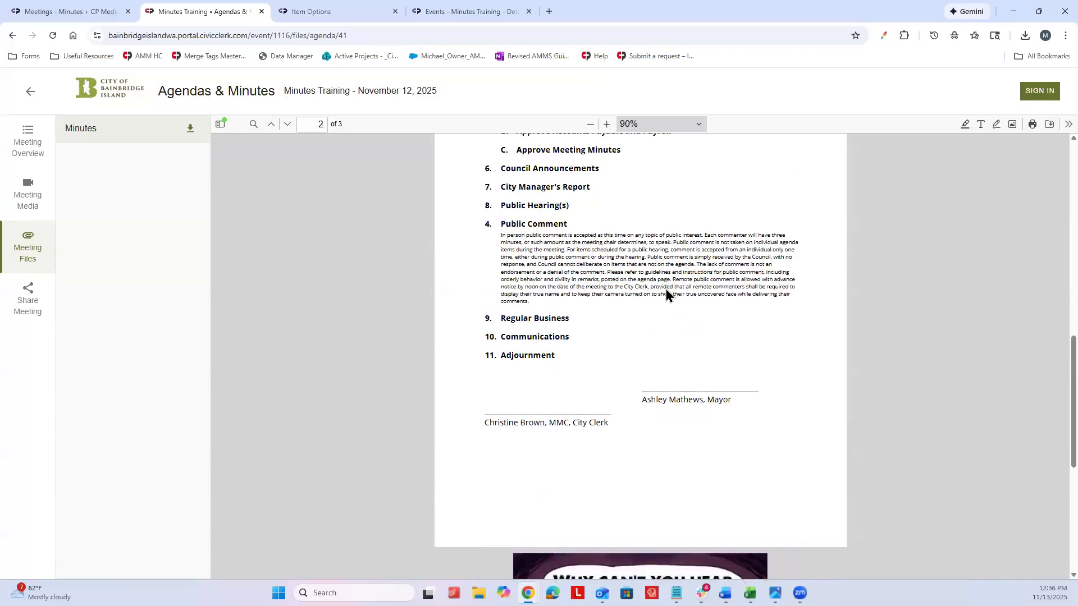
scroll(665, 289, "up", 15)
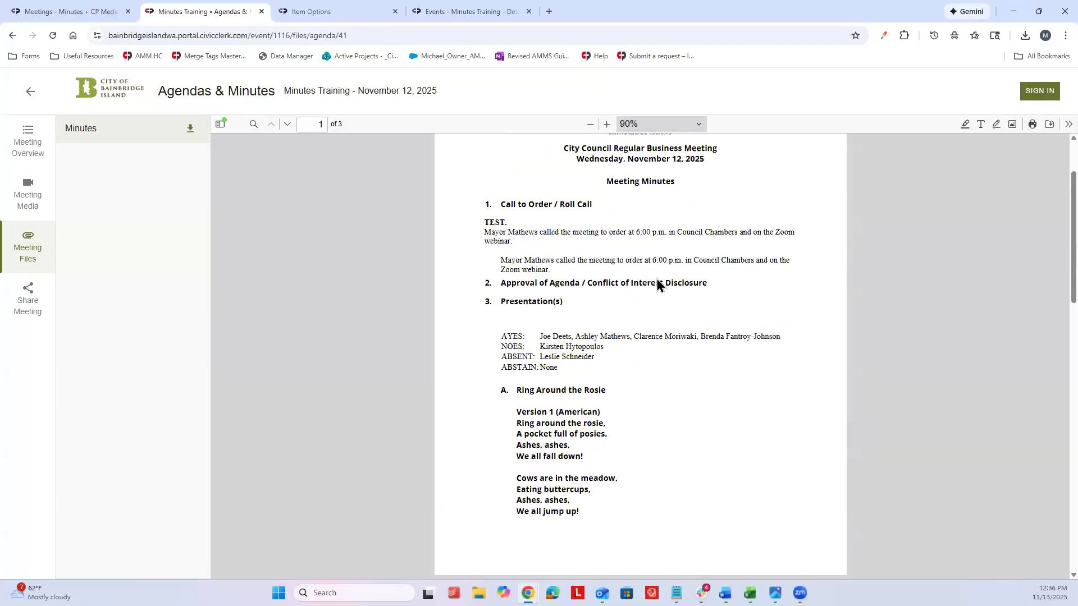
scroll(657, 275, "up", 2)
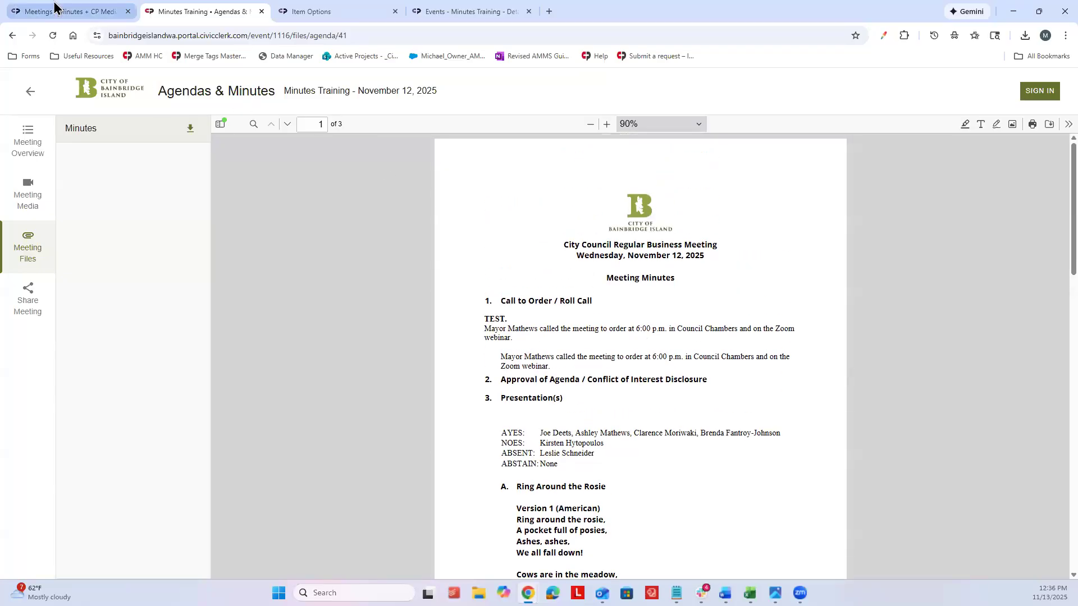
left_click(87, 8)
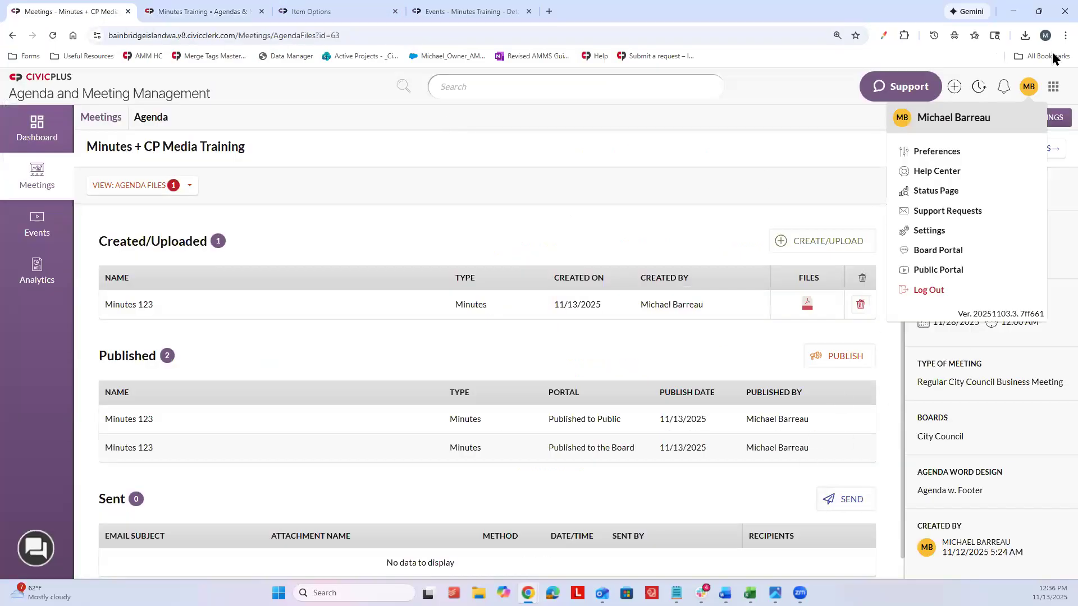
Try preparing an email to one listed user with Minutes 123 attached, and cancel it without sending.
scroll(774, 376, "down", 1)
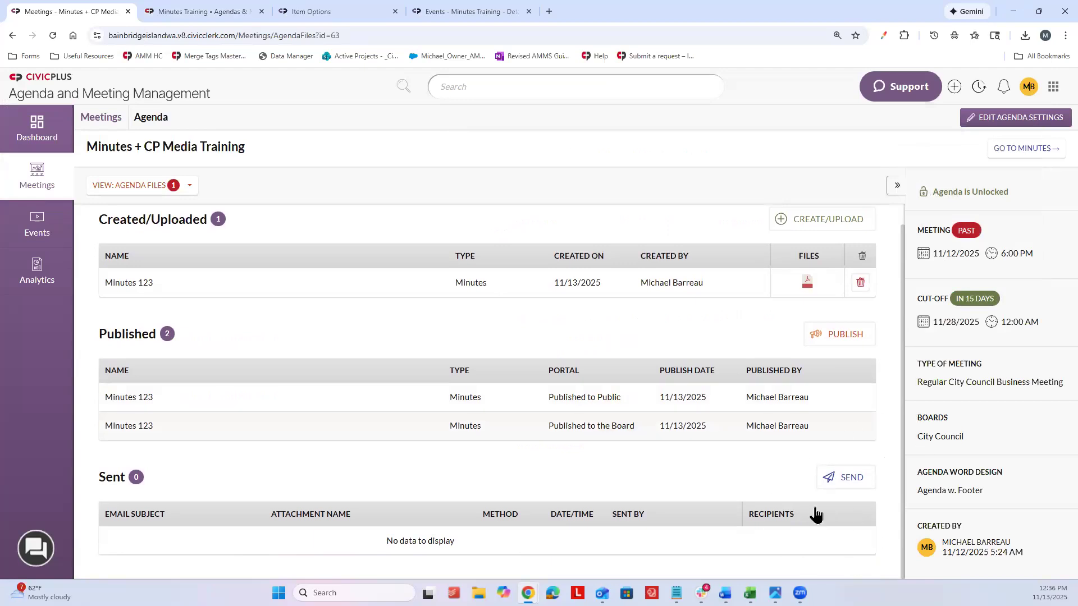
left_click(833, 480)
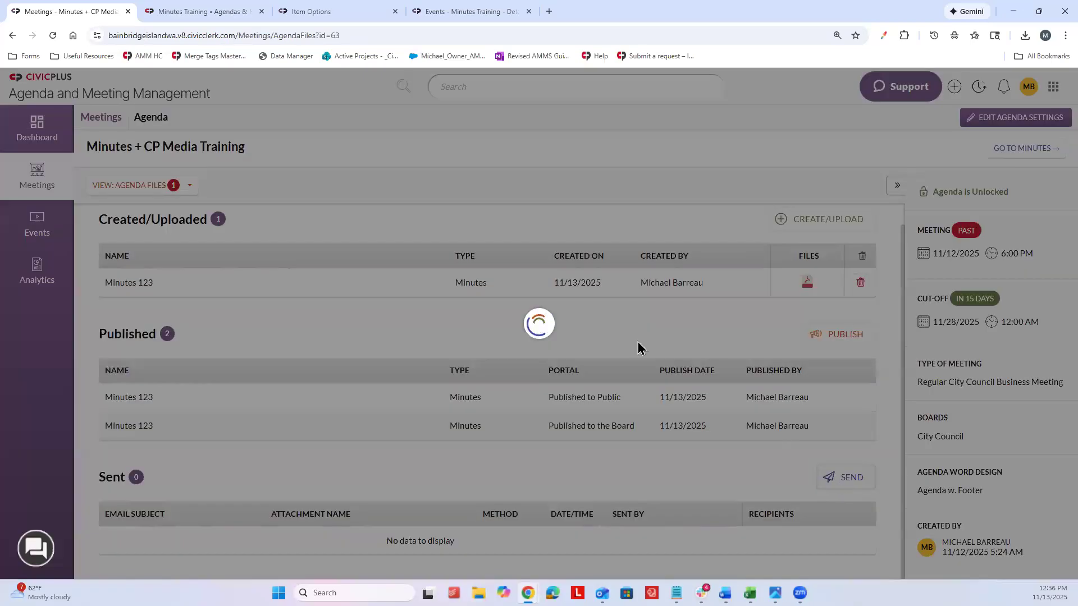
left_click(368, 298)
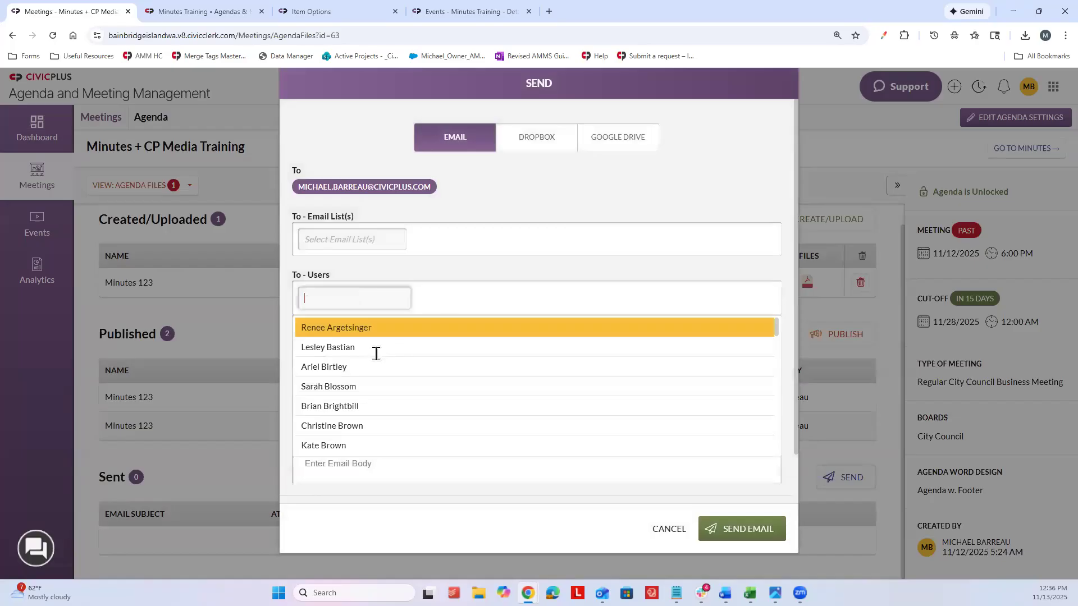
left_click(344, 351)
scroll(306, 347, "down", 1)
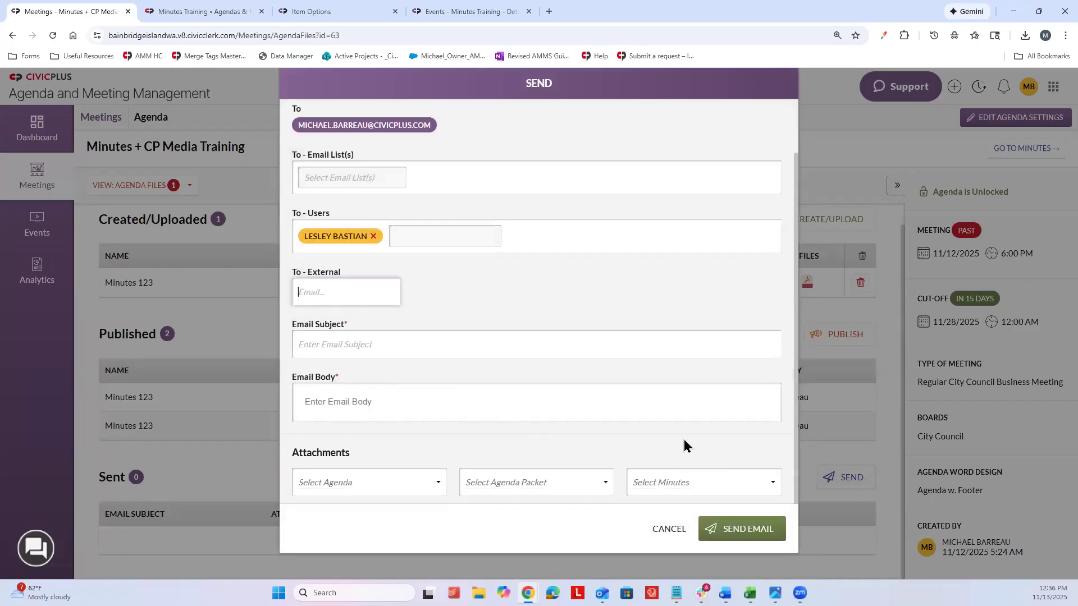
left_click(670, 482)
left_click(646, 548)
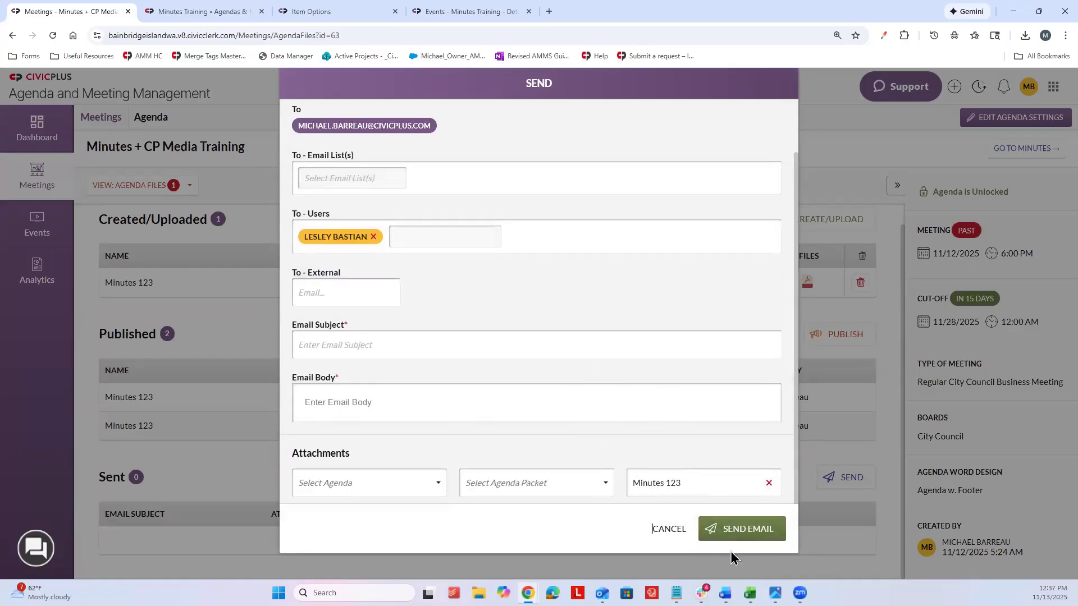
left_click(661, 538)
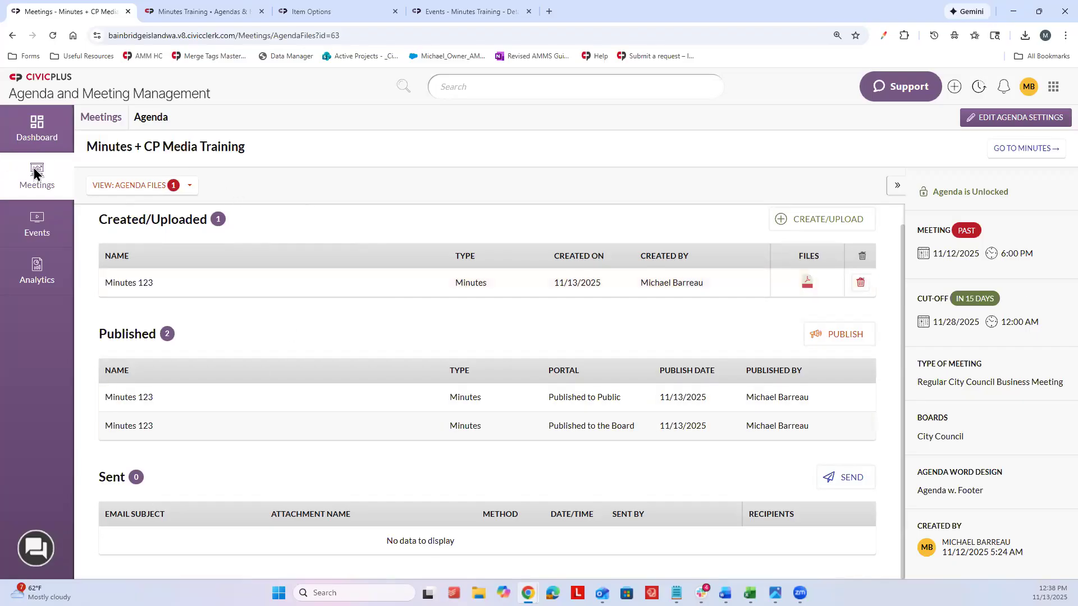
Go back to the overview of all meetings.
left_click(72, 177)
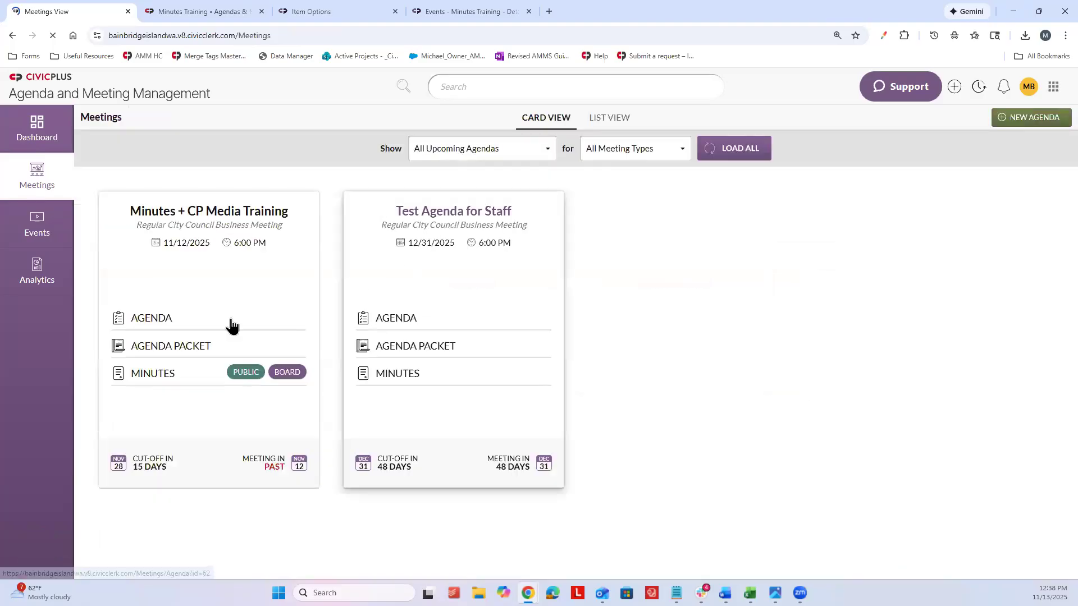